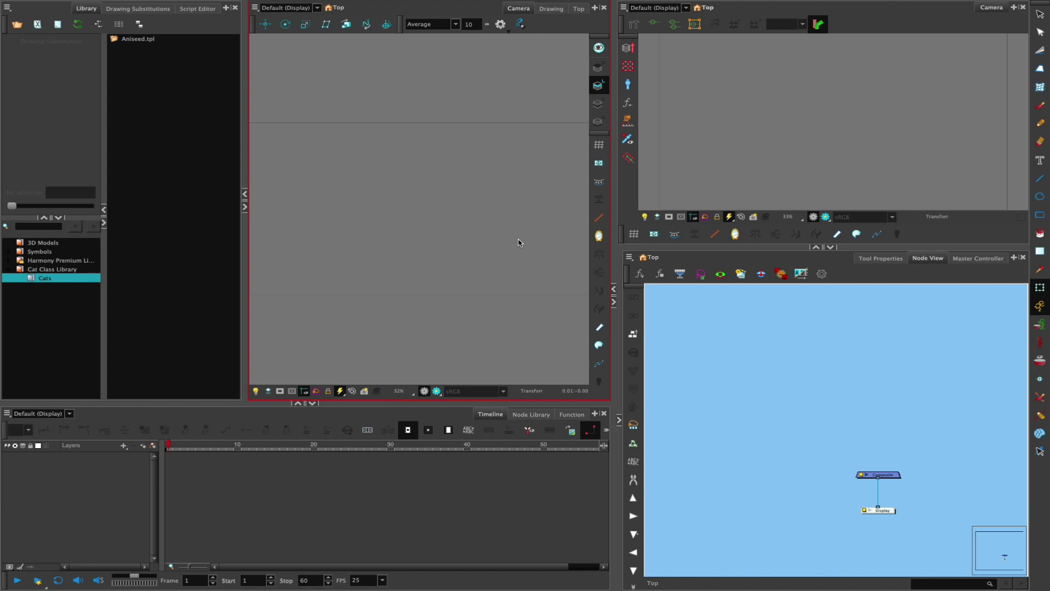
{"action": "left_click", "coordinate": [665, 254]}
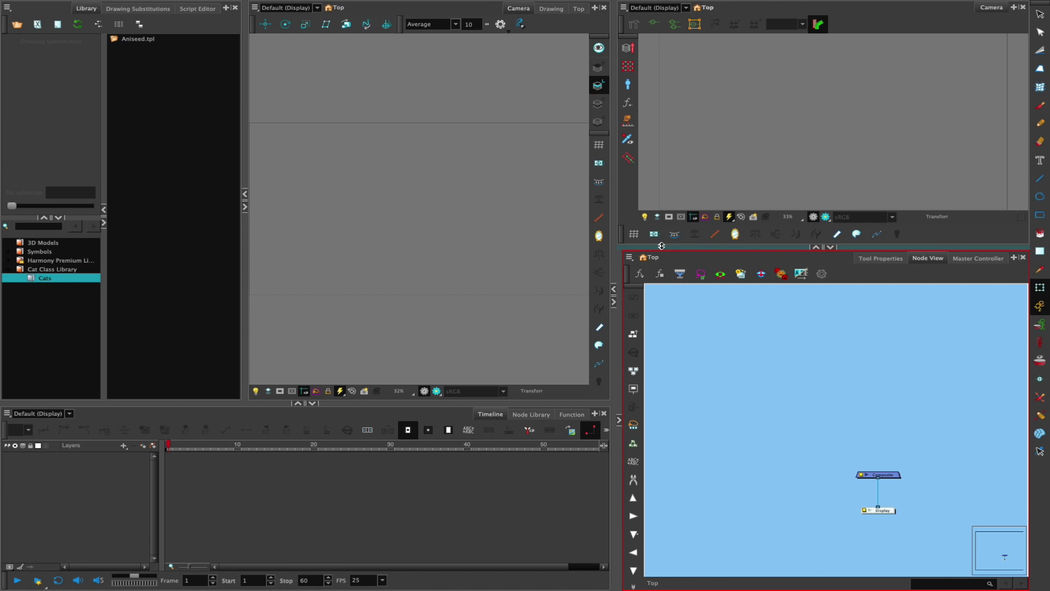
{"action": "left_click", "coordinate": [661, 246]}
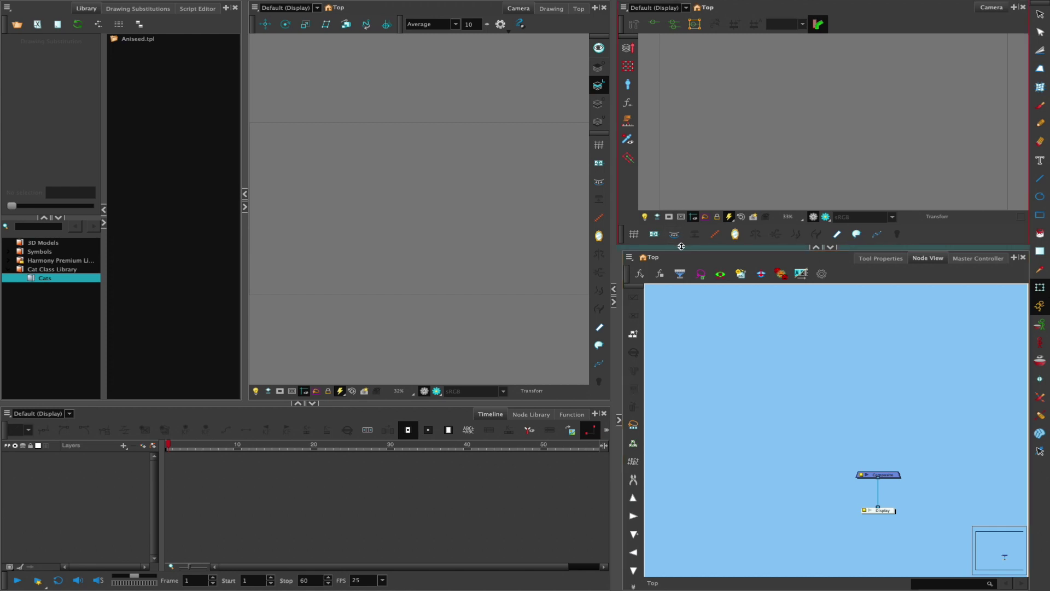
{"action": "left_click_drag", "start_coordinate": [682, 247], "coordinate": [681, 266]}
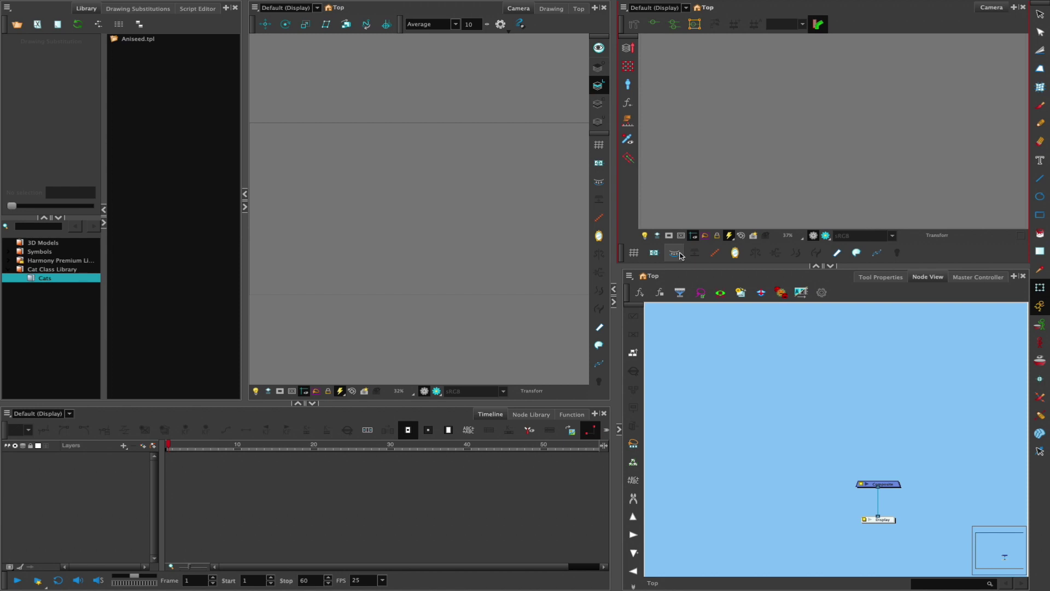
{"action": "right_click", "coordinate": [74, 329]}
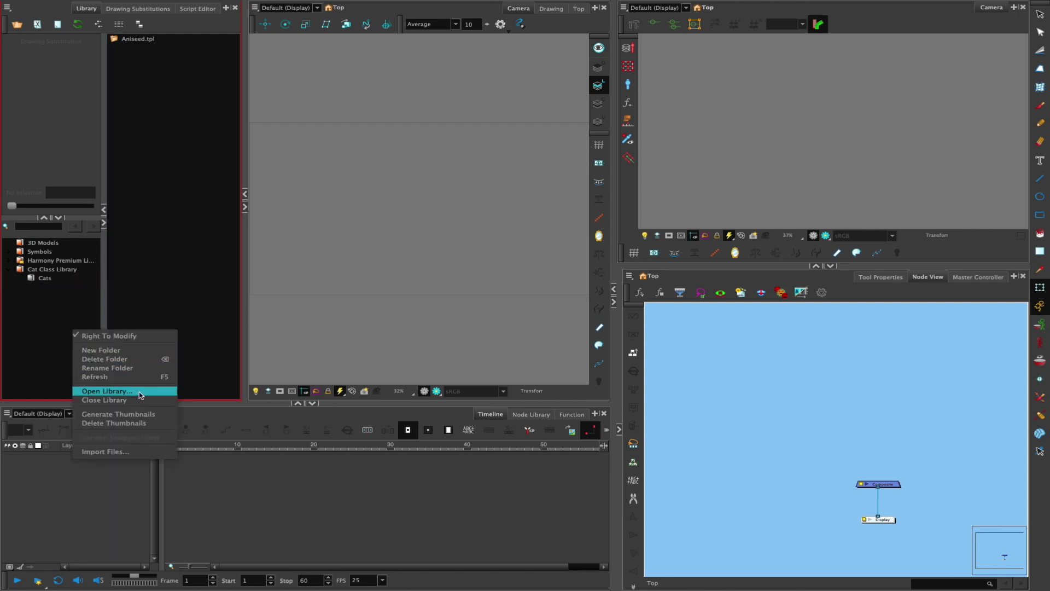
{"action": "left_click", "coordinate": [70, 298]}
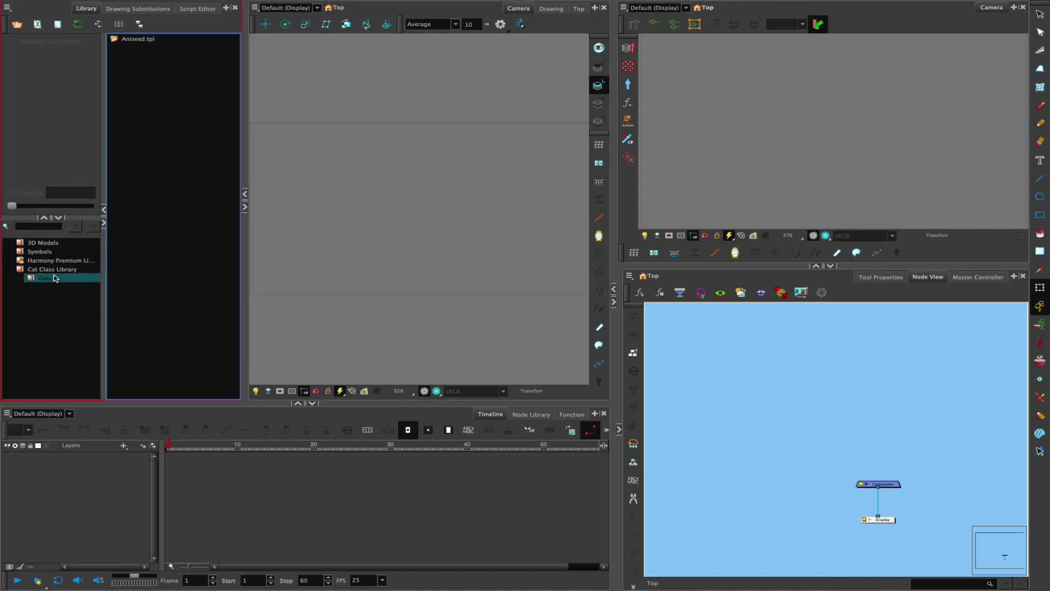
- Bring the Aniseed.tpl template from the Cats library folder into the Node View and place its backdrop above the Composite node
{"action": "left_click", "coordinate": [140, 39]}
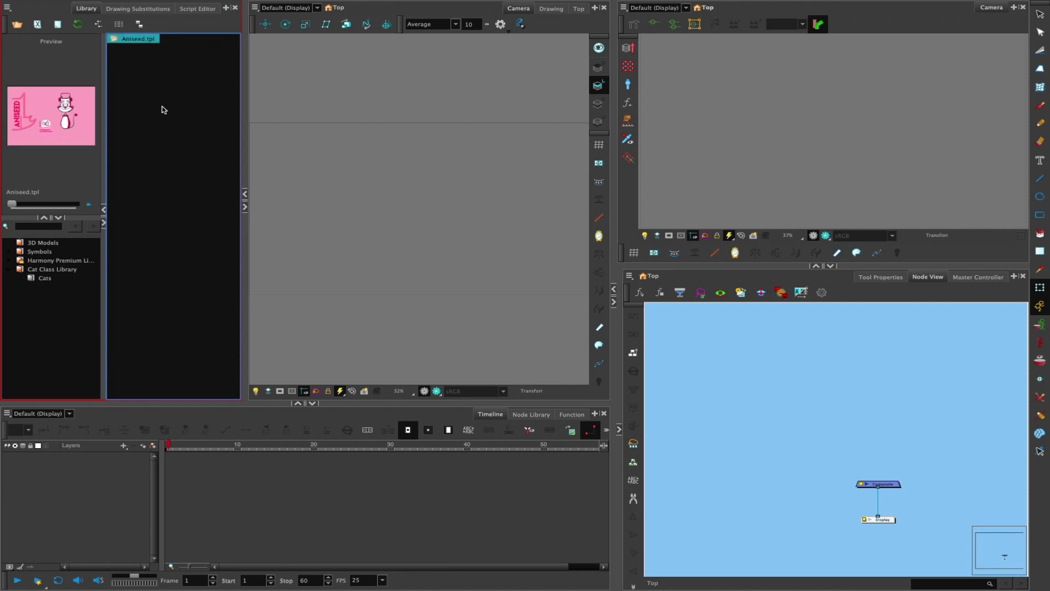
{"action": "left_click_drag", "start_coordinate": [139, 40], "coordinate": [809, 338]}
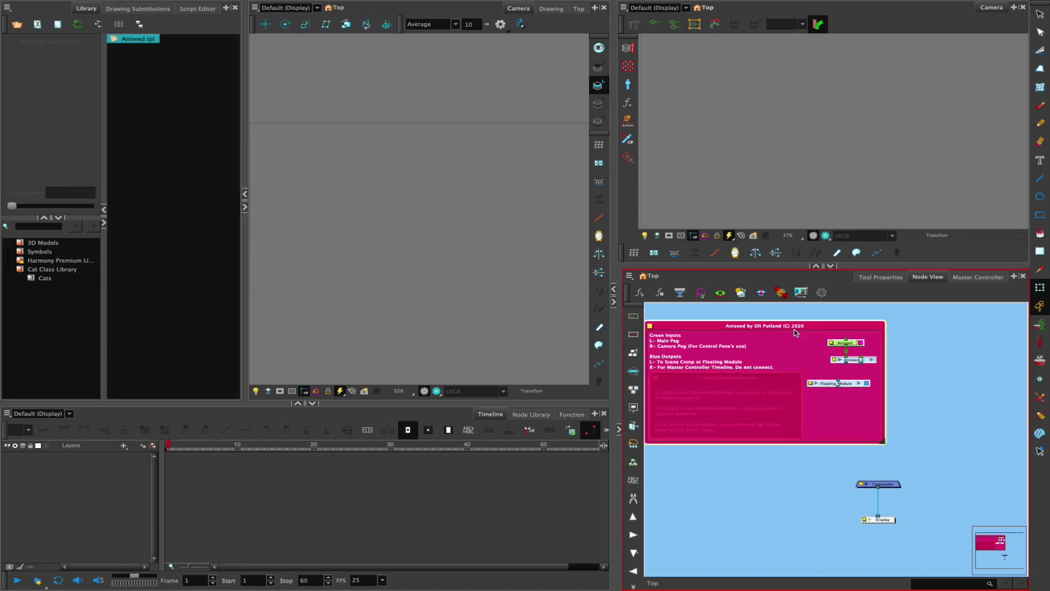
{"action": "left_click", "coordinate": [907, 347]}
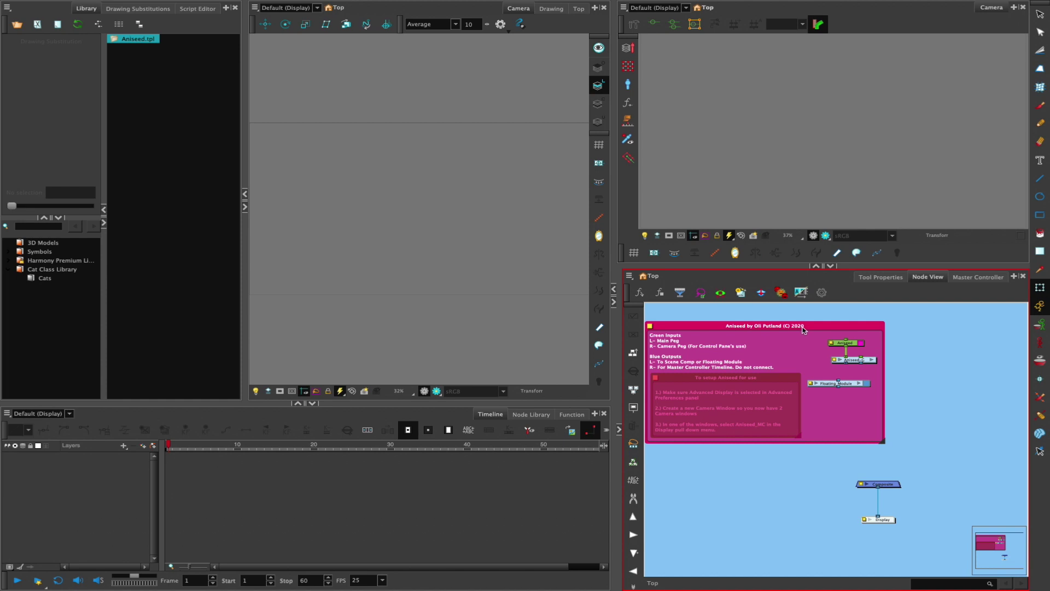
{"action": "left_click_drag", "start_coordinate": [841, 328], "coordinate": [876, 331]}
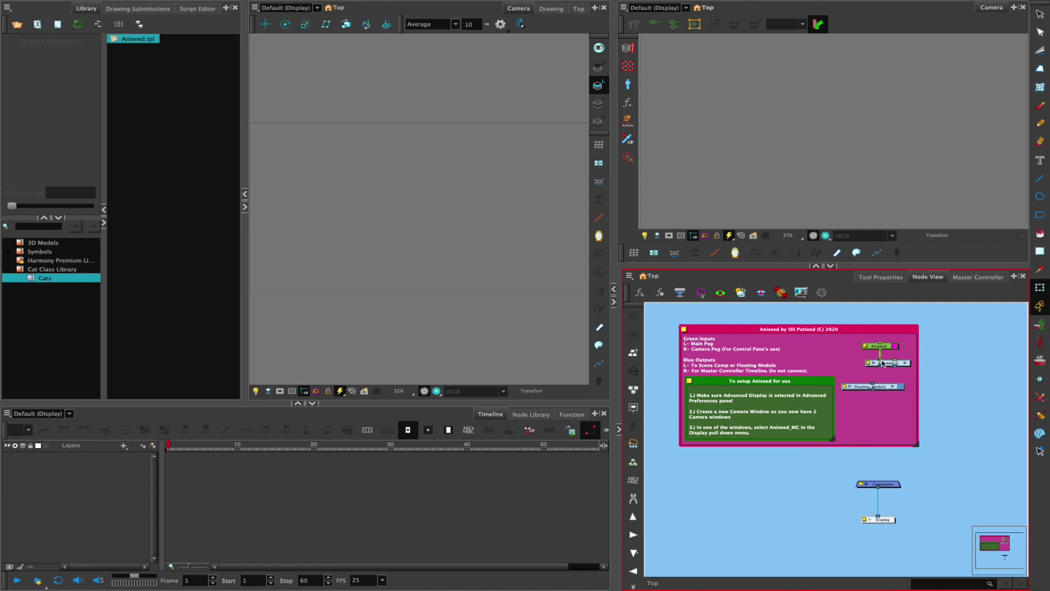
- Enlarge the Node View in height and width so the whole Aniseed backdrop fits
{"action": "scroll", "coordinate": [939, 392], "scroll_direction": "up", "scroll_amount": 2}
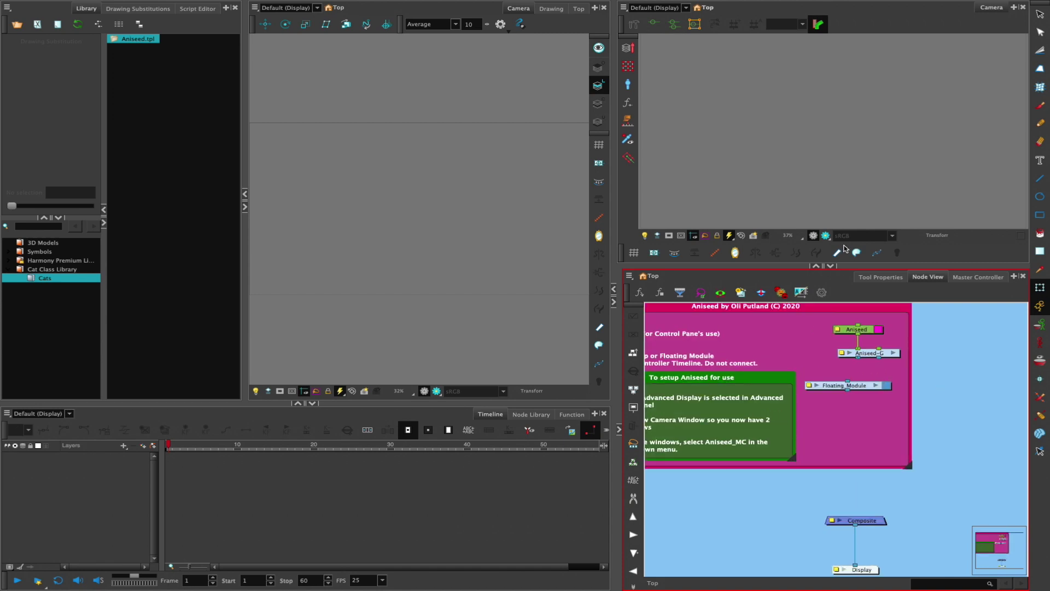
{"action": "left_click_drag", "start_coordinate": [845, 268], "coordinate": [846, 207]}
{"action": "left_click_drag", "start_coordinate": [615, 277], "coordinate": [537, 276]}
{"action": "left_click_drag", "start_coordinate": [912, 285], "coordinate": [993, 293]}
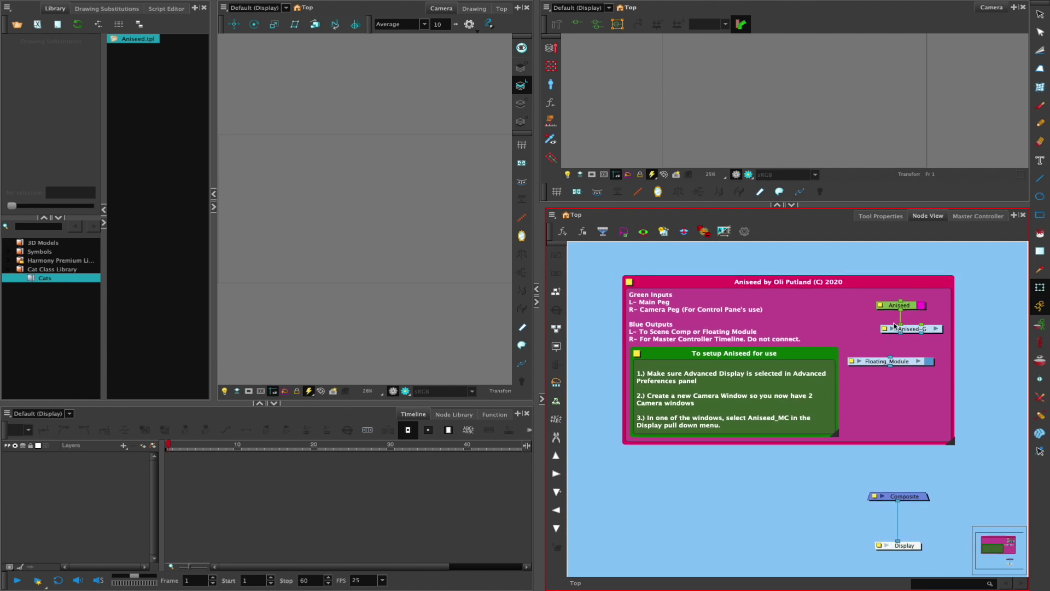
- Add a Camera node and place it beside the Aniseed backdrop, level with Floating_Module
{"action": "left_click_drag", "start_coordinate": [903, 308], "coordinate": [973, 290]}
{"action": "left_click", "coordinate": [973, 293]}
{"action": "key", "text": "Tab"}
{"action": "type", "text": "camer"}
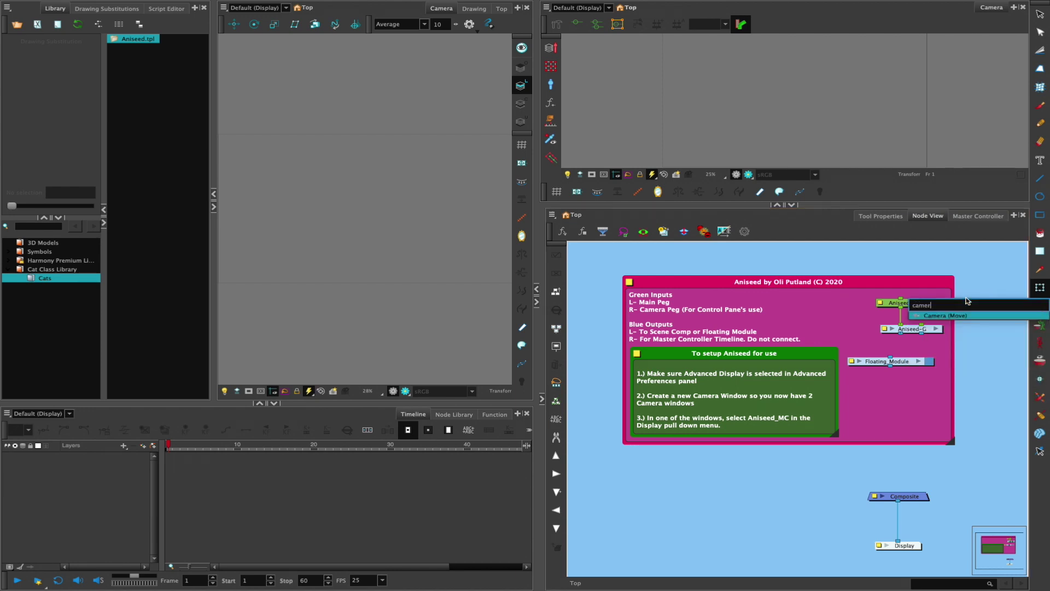
{"action": "left_click", "coordinate": [973, 316]}
{"action": "left_click_drag", "start_coordinate": [993, 294], "coordinate": [989, 363]}
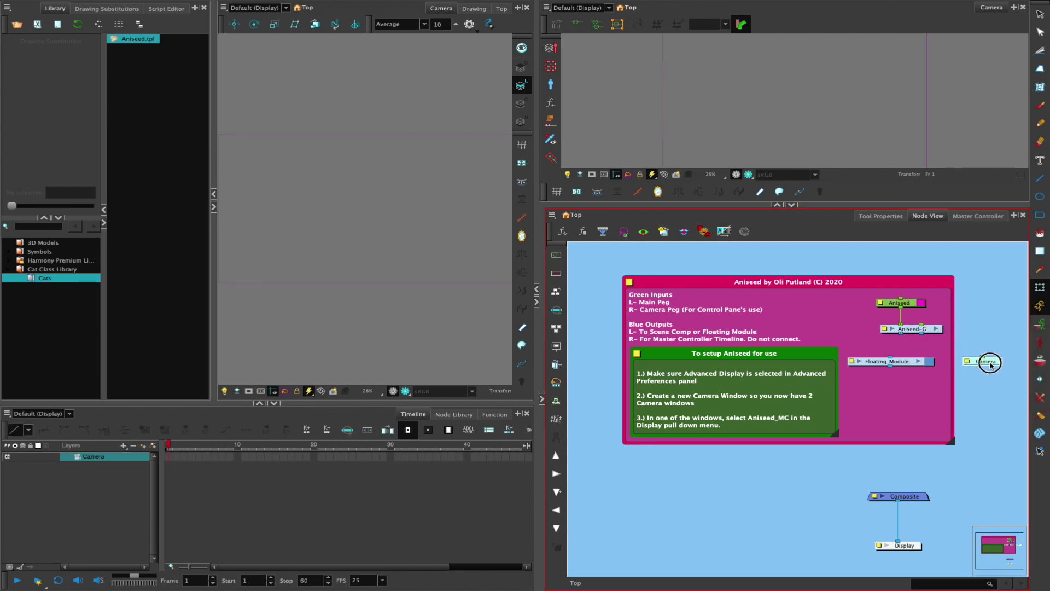
- Add a parent peg to the Camera node, place it above the camera and connect it to the right input of the Aniseed-G group
{"action": "left_click", "coordinate": [153, 446]}
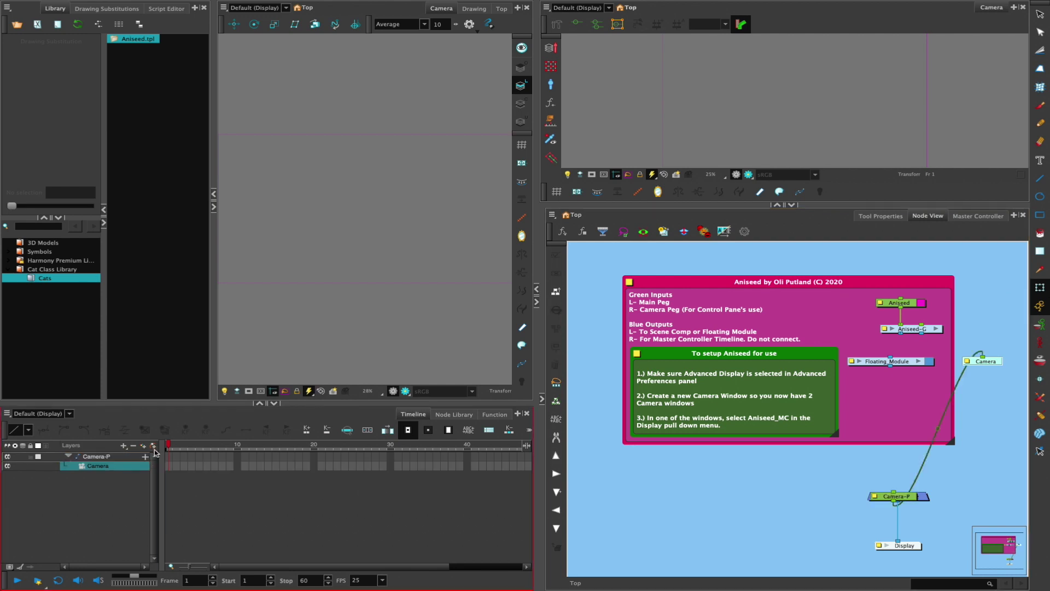
{"action": "left_click_drag", "start_coordinate": [910, 495], "coordinate": [854, 451]}
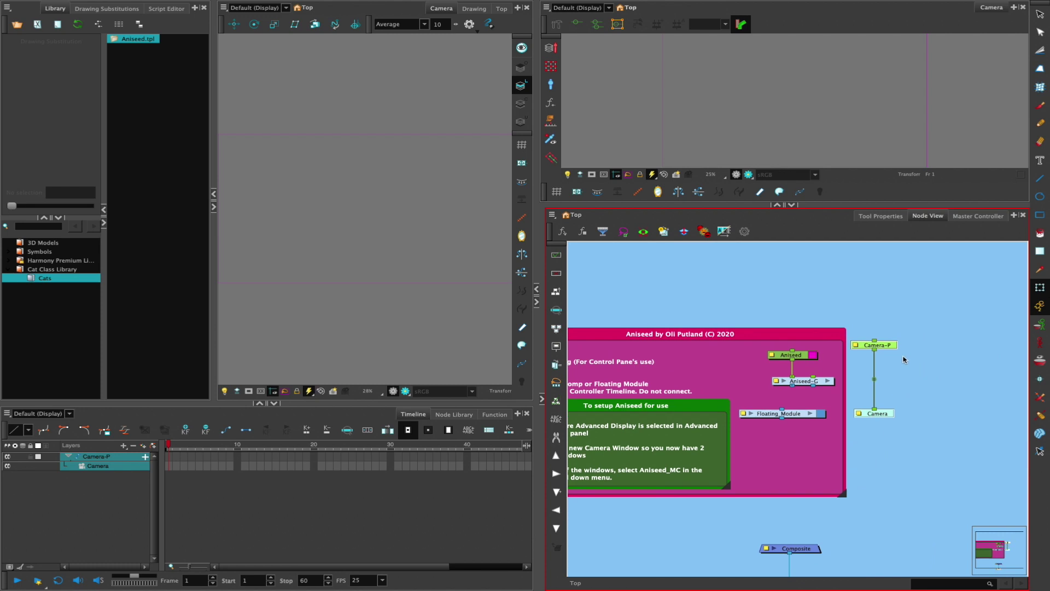
{"action": "left_click_drag", "start_coordinate": [887, 414], "coordinate": [914, 367]}
{"action": "left_click", "coordinate": [924, 363]}
{"action": "left_click_drag", "start_coordinate": [915, 299], "coordinate": [925, 355]}
{"action": "left_click", "coordinate": [928, 295]}
{"action": "left_click", "coordinate": [902, 290]}
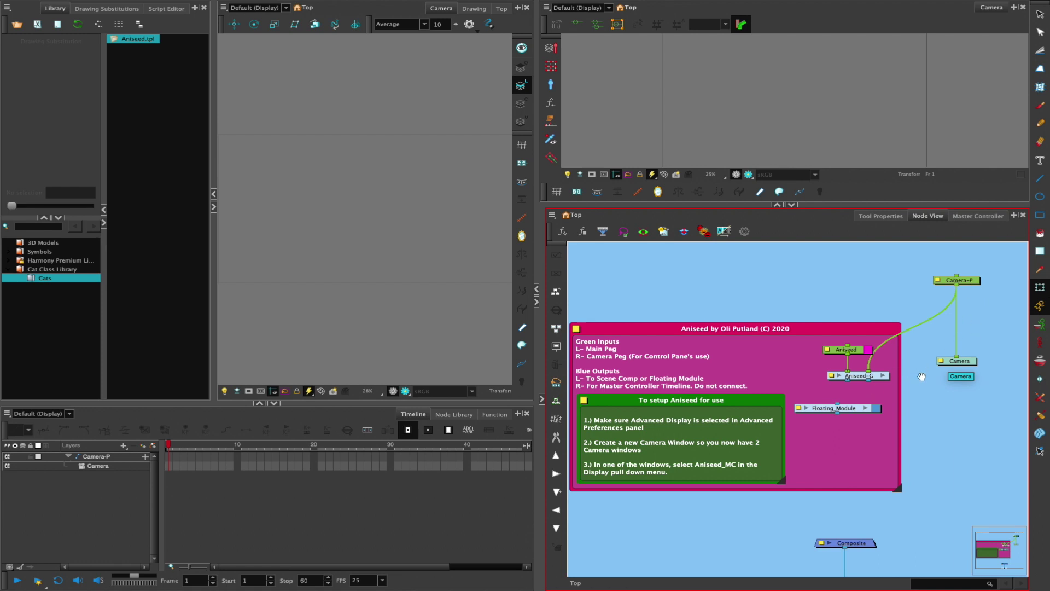
- Connect the left output of the Aniseed-G group to the Composite node
{"action": "left_click_drag", "start_coordinate": [923, 376], "coordinate": [918, 307]}
{"action": "left_click_drag", "start_coordinate": [921, 375], "coordinate": [924, 384]}
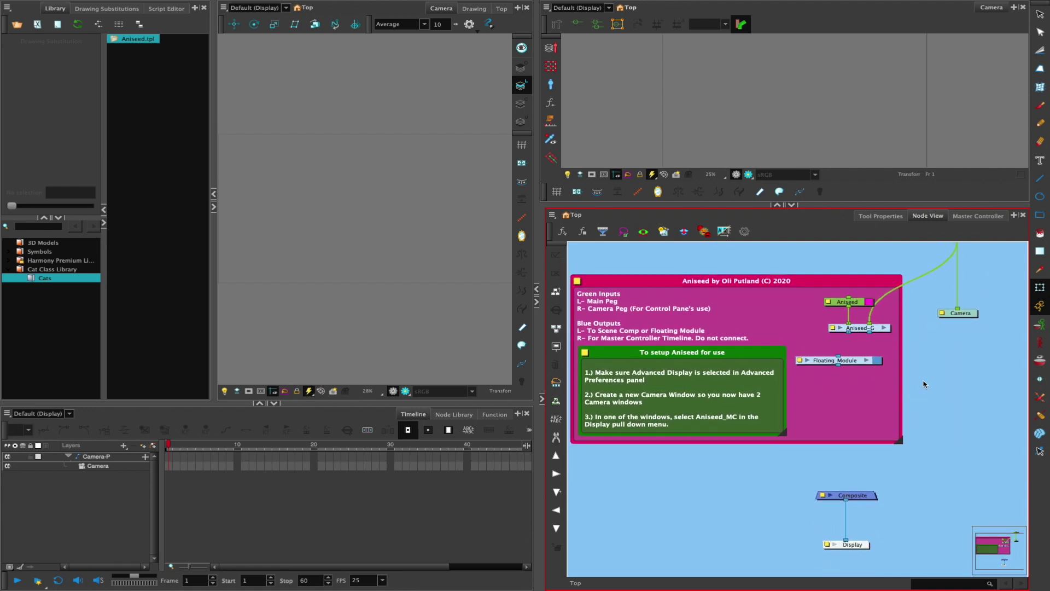
{"action": "left_click", "coordinate": [861, 331]}
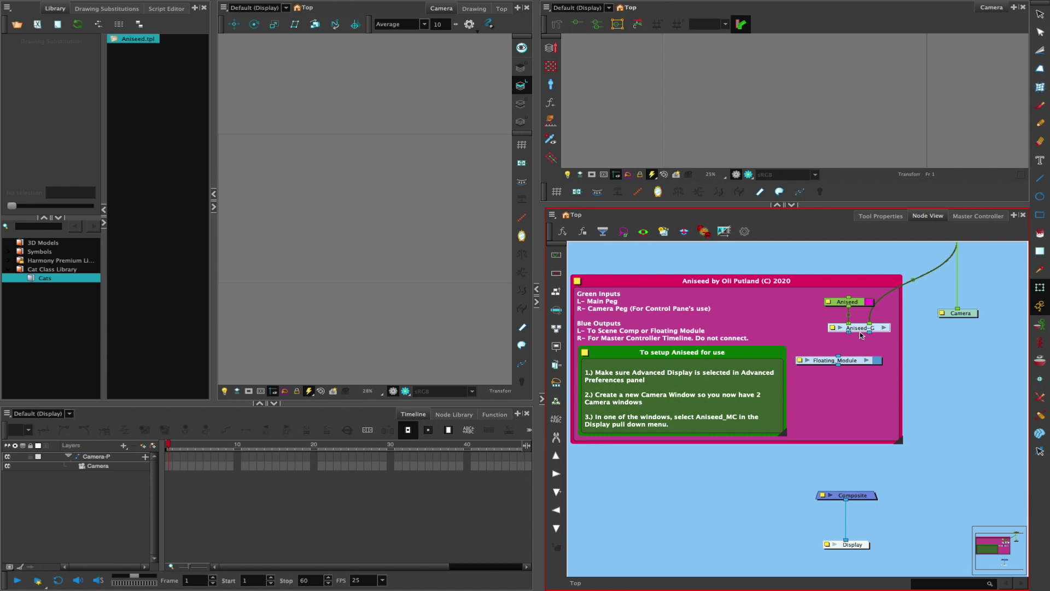
{"action": "left_click_drag", "start_coordinate": [850, 331], "coordinate": [914, 345]}
{"action": "left_click_drag", "start_coordinate": [870, 332], "coordinate": [937, 346]}
{"action": "left_click_drag", "start_coordinate": [870, 332], "coordinate": [847, 492]}
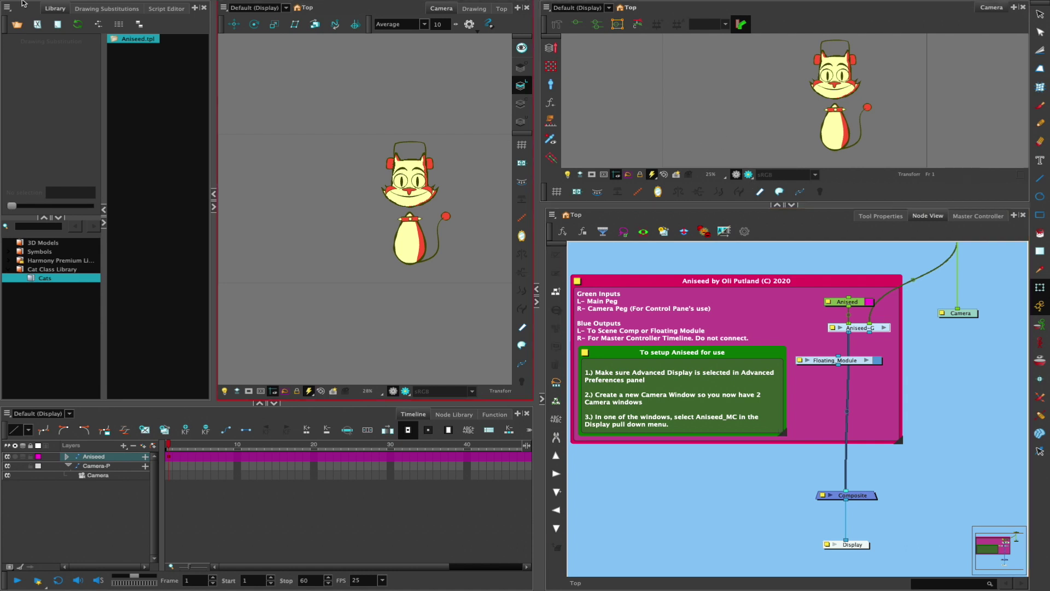
- Check the Advanced Display option in the advanced preferences, then leave the preferences without changes
{"action": "mouse_move", "coordinate": [22, 3]}
{"action": "left_click", "coordinate": [91, 5]}
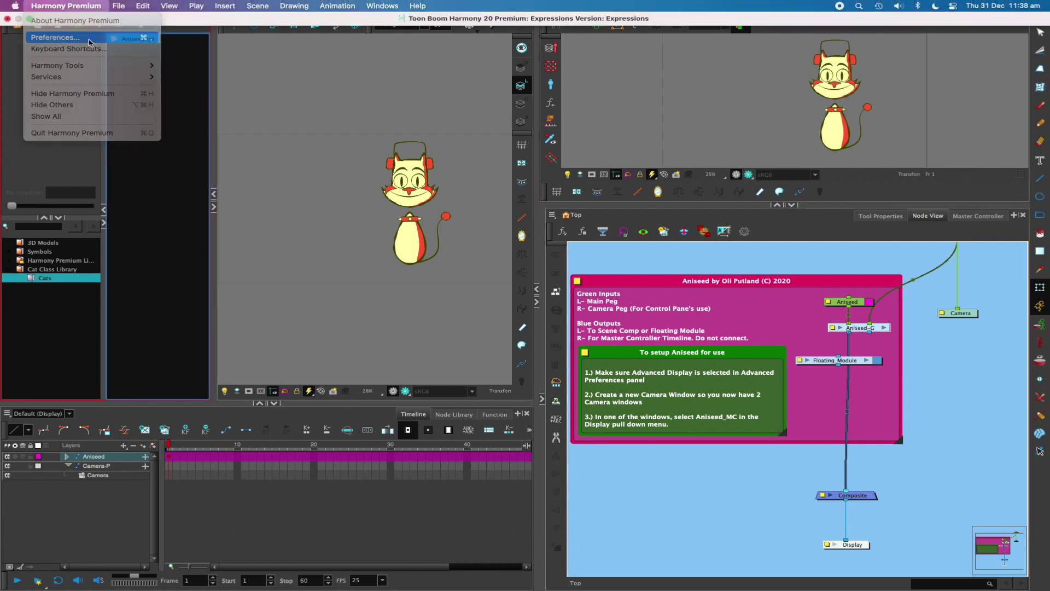
{"action": "left_click", "coordinate": [90, 40]}
{"action": "left_click", "coordinate": [601, 117]}
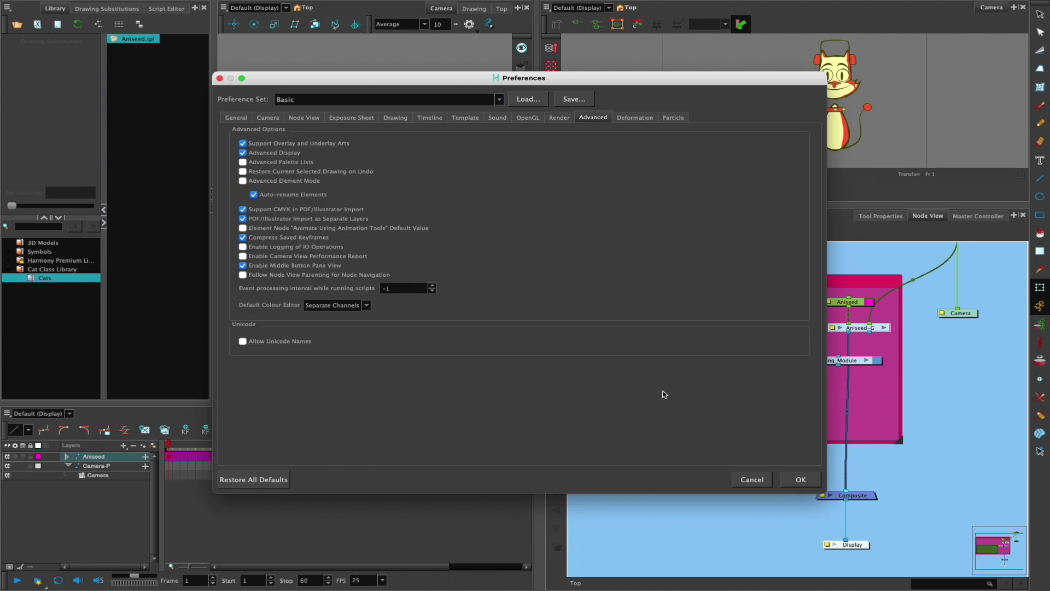
{"action": "left_click", "coordinate": [753, 477]}
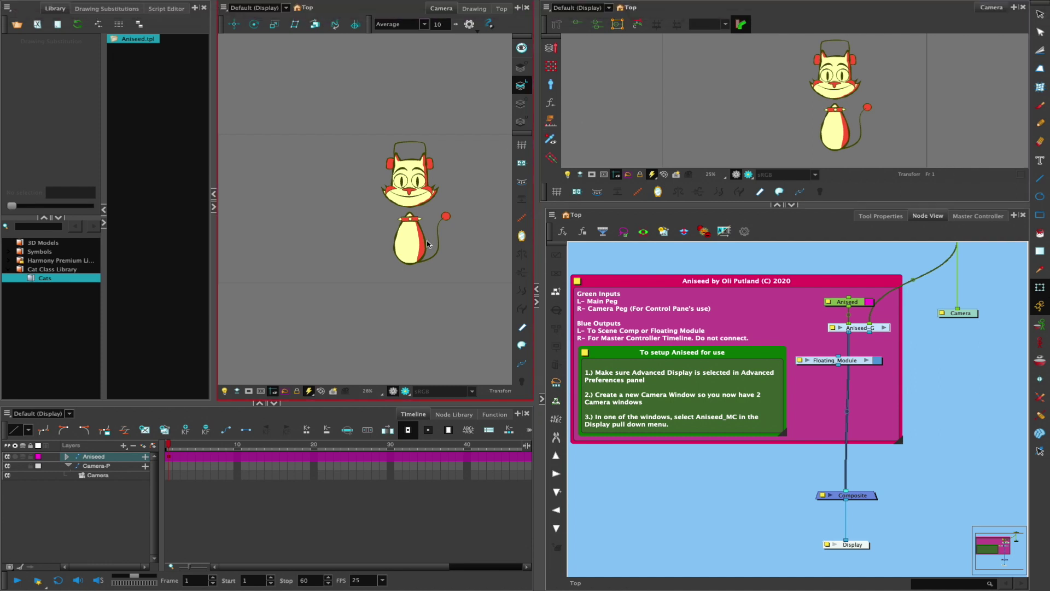
- Switch the display of the Camera view above the Node View to Aniseed_MC and enlarge that view
{"action": "left_click", "coordinate": [1013, 7]}
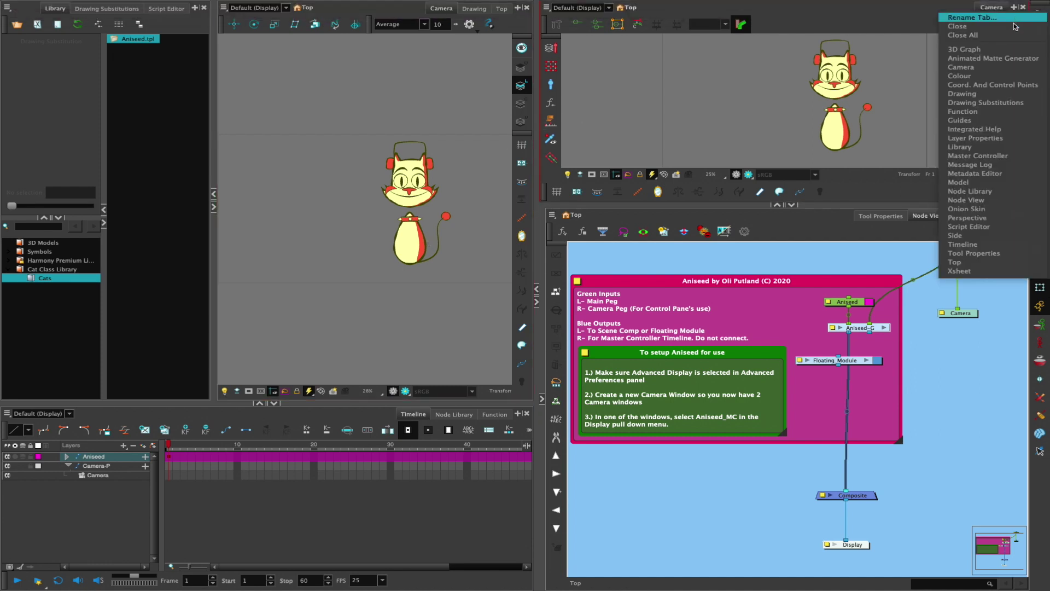
{"action": "left_click", "coordinate": [688, 116]}
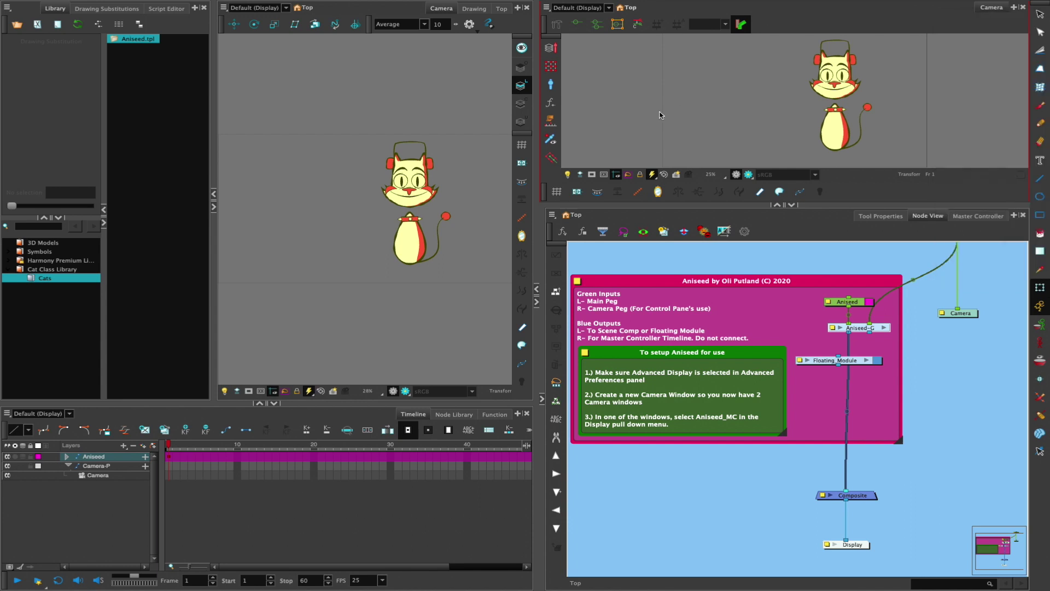
{"action": "mouse_move", "coordinate": [768, 112]}
{"action": "left_mouse_down"}
{"action": "mouse_move", "coordinate": [743, 127]}
{"action": "mouse_move", "coordinate": [747, 115]}
{"action": "left_mouse_up"}
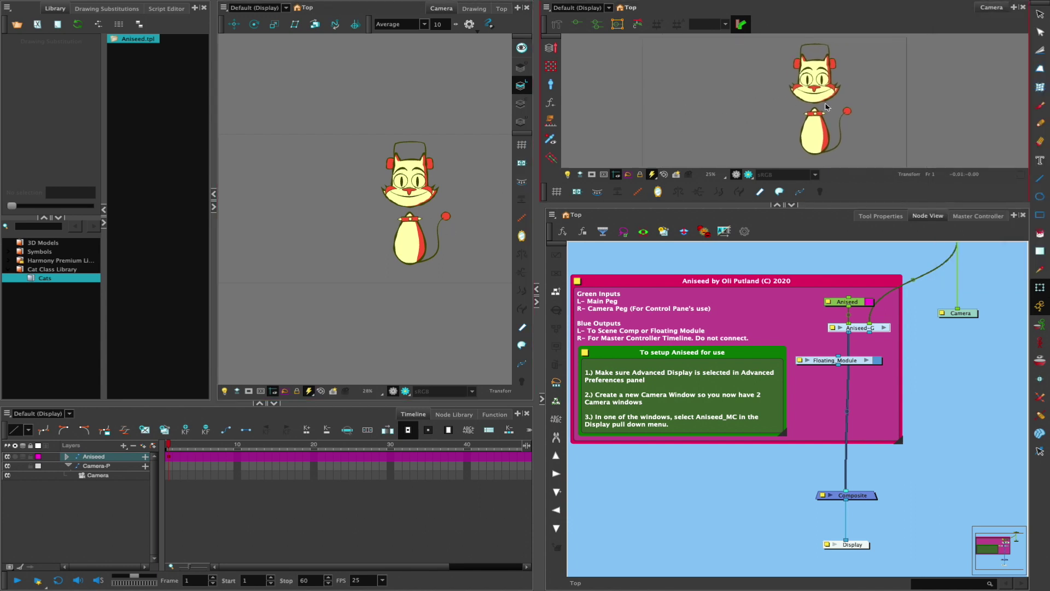
{"action": "left_click_drag", "start_coordinate": [726, 205], "coordinate": [735, 259]}
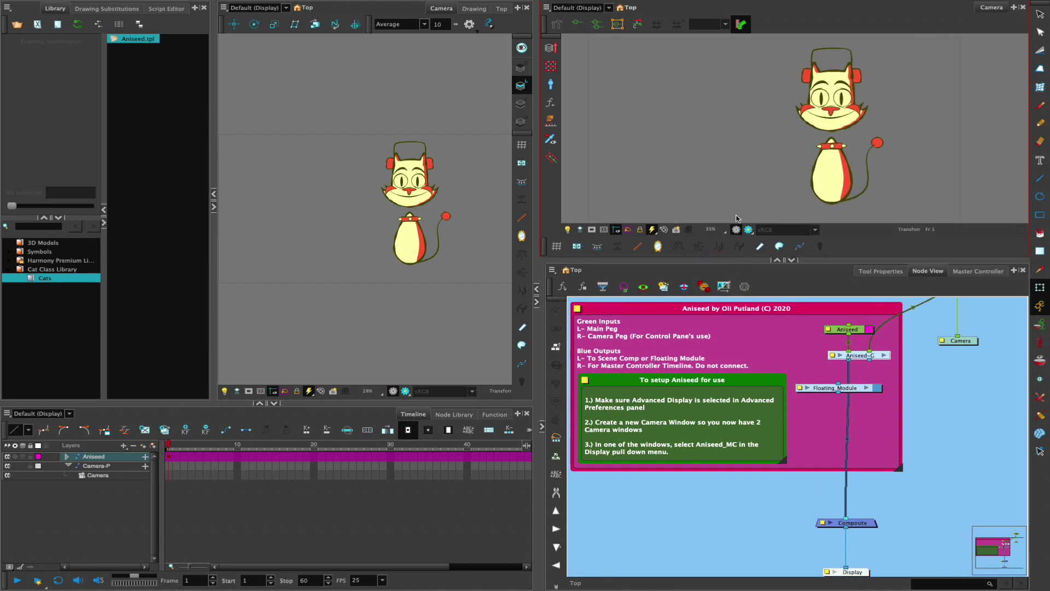
{"action": "left_click", "coordinate": [609, 10]}
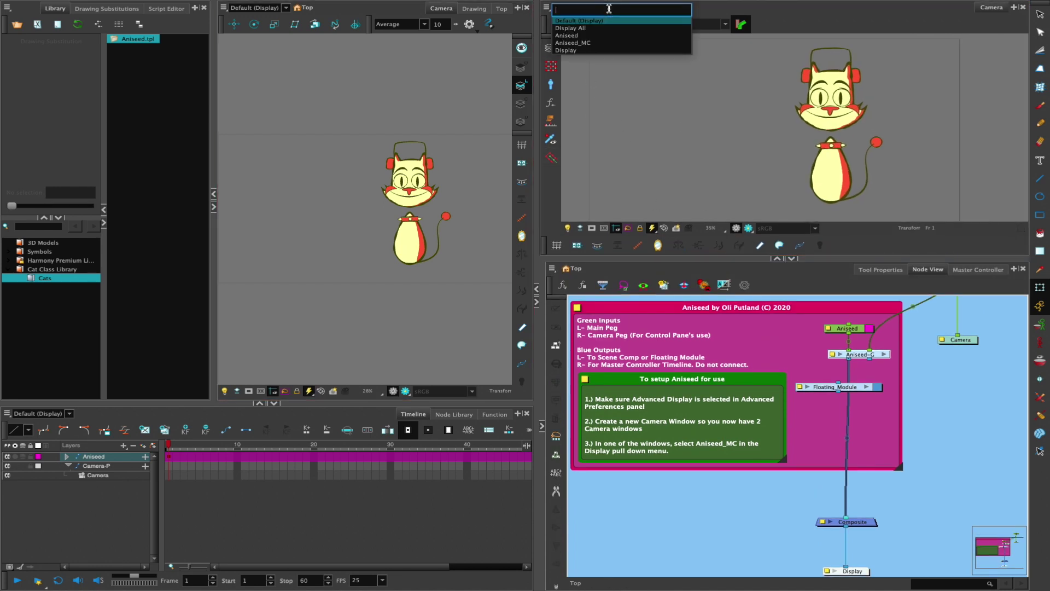
{"action": "left_click", "coordinate": [600, 44]}
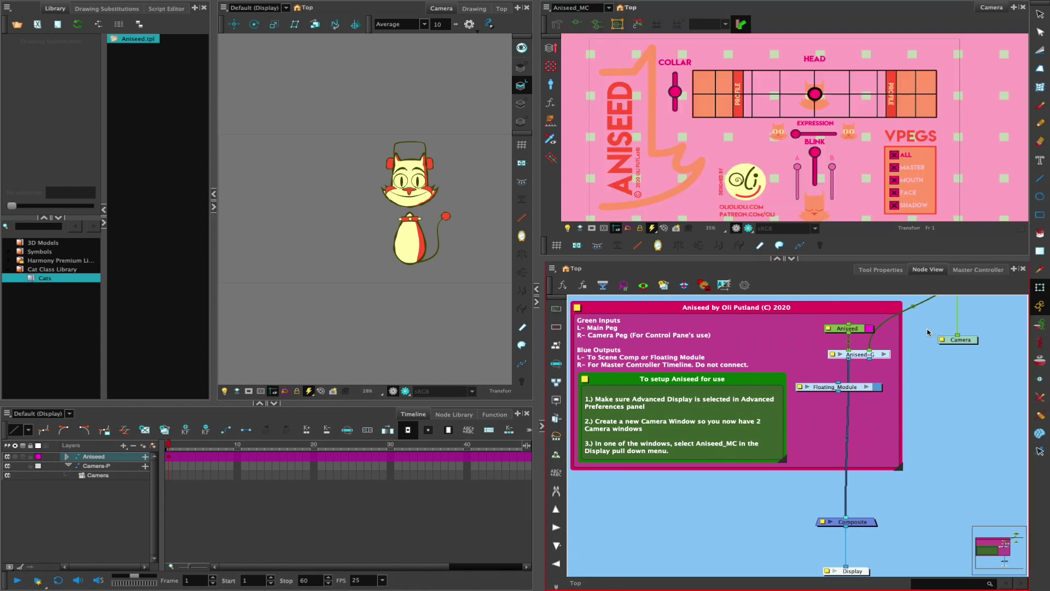
{"action": "left_click_drag", "start_coordinate": [862, 257], "coordinate": [870, 310]}
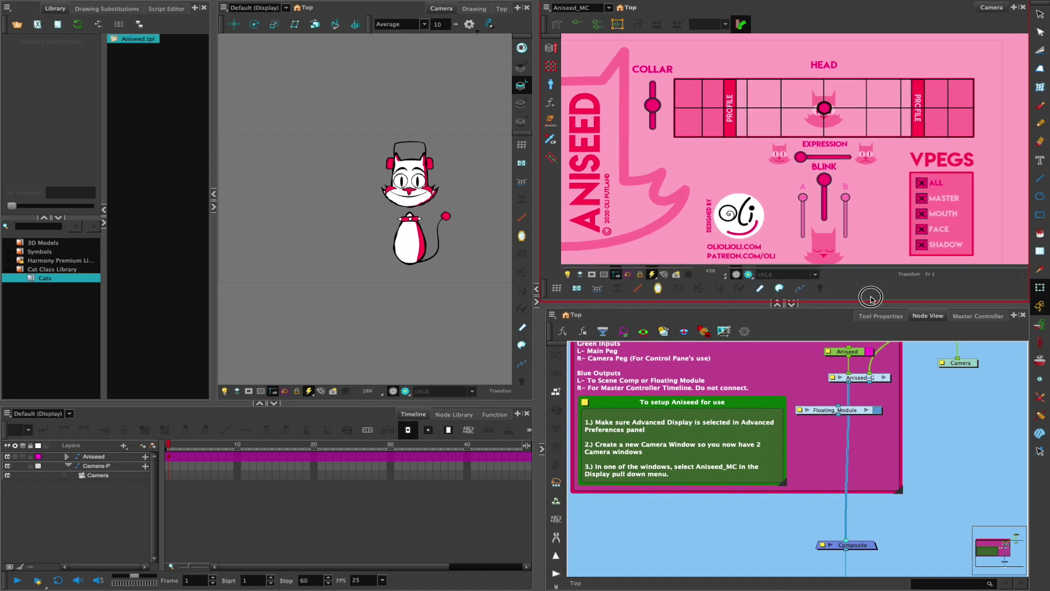
{"action": "left_click_drag", "start_coordinate": [871, 298], "coordinate": [871, 289]}
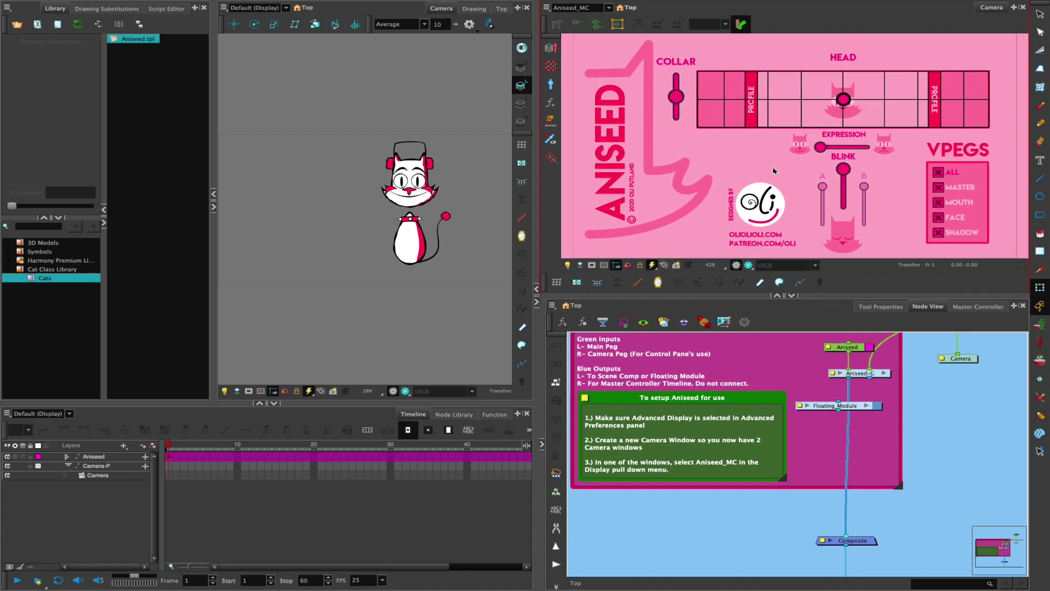
- Switch the display of the Camera view above the Node View to Aniseed and bring the cat closer to the centre
{"action": "left_click_drag", "start_coordinate": [447, 243], "coordinate": [400, 246]}
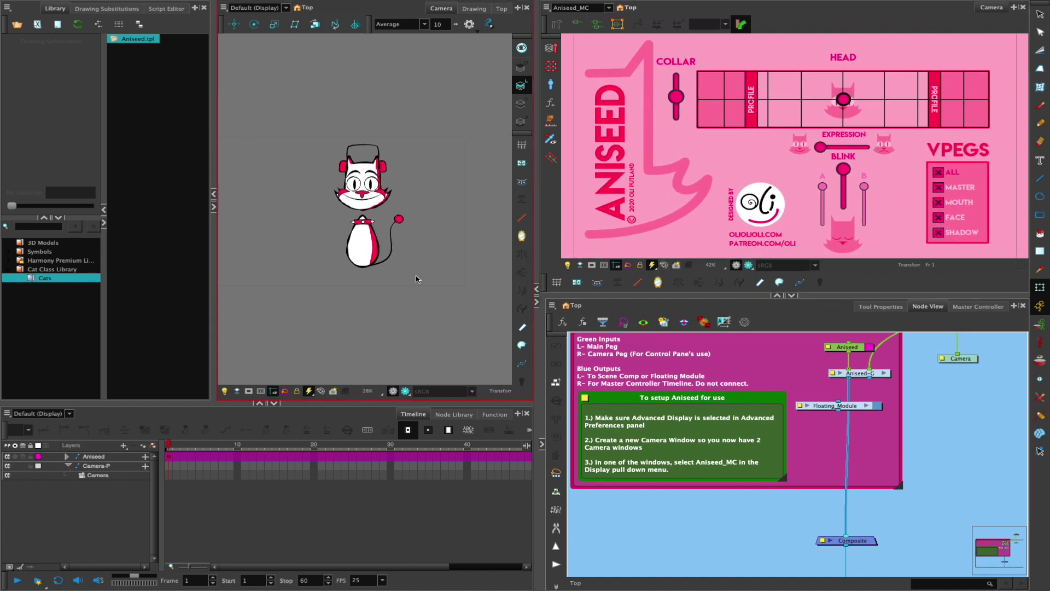
{"action": "left_click_drag", "start_coordinate": [866, 523], "coordinate": [855, 475]}
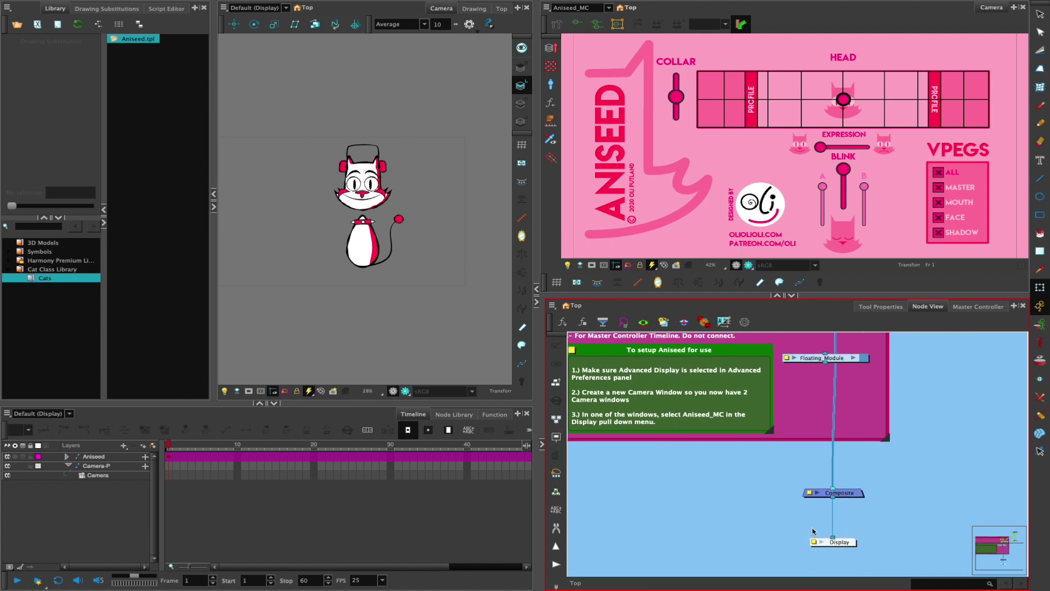
{"action": "left_click", "coordinate": [609, 7]}
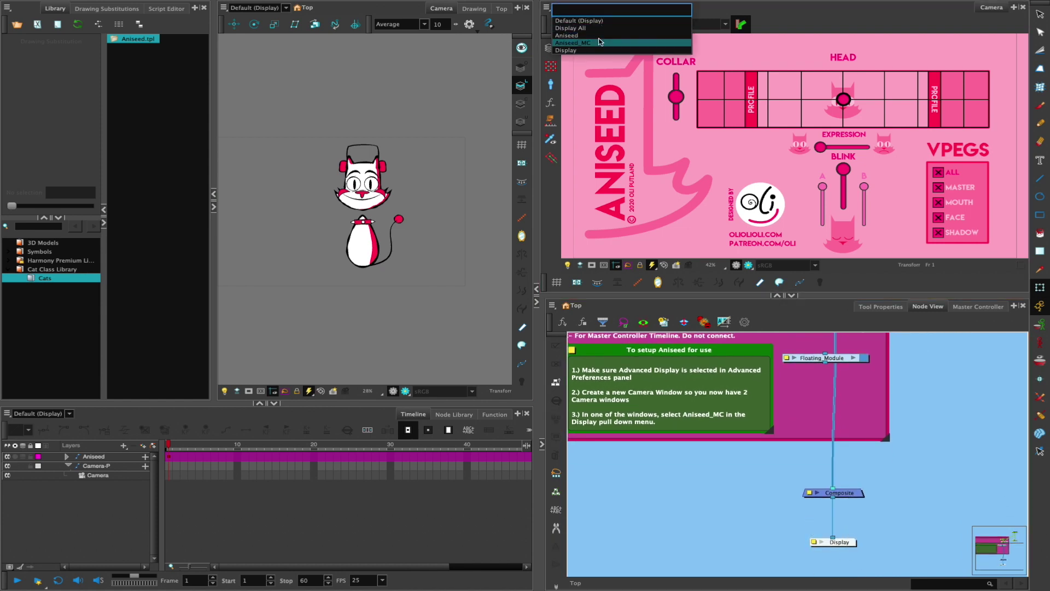
{"action": "left_click", "coordinate": [601, 37]}
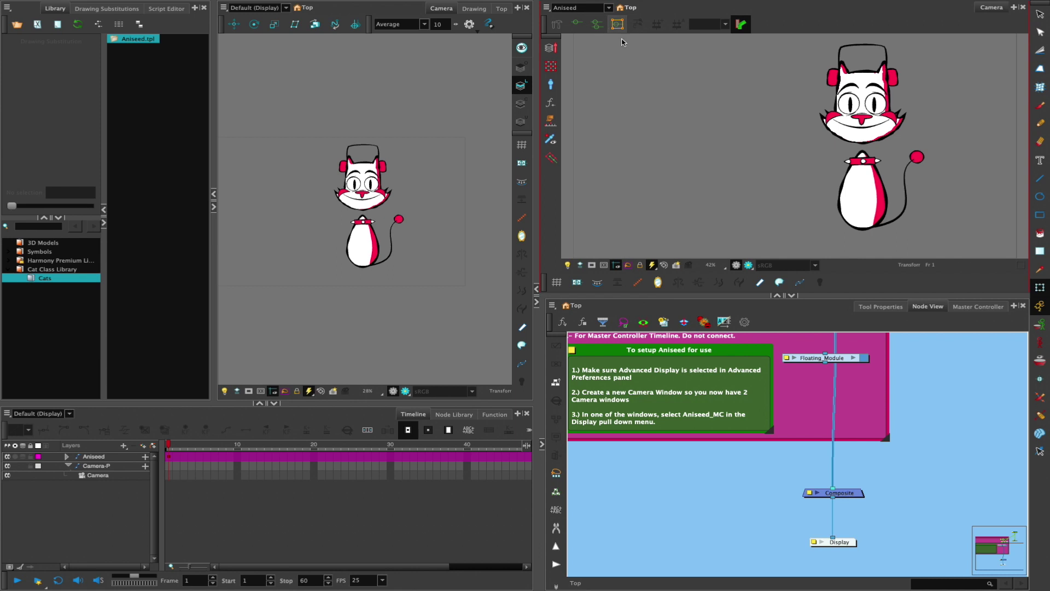
{"action": "left_click_drag", "start_coordinate": [926, 121], "coordinate": [866, 123]}
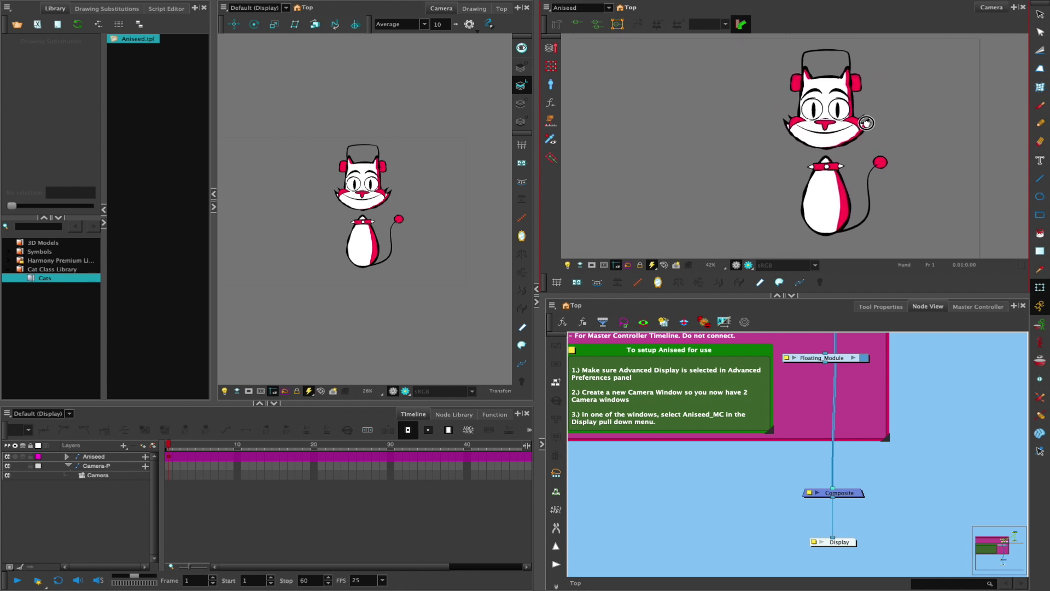
- Switch the display of the Camera view above the Node View to Aniseed_MC and fit the whole controller in that view
{"action": "left_click", "coordinate": [608, 8]}
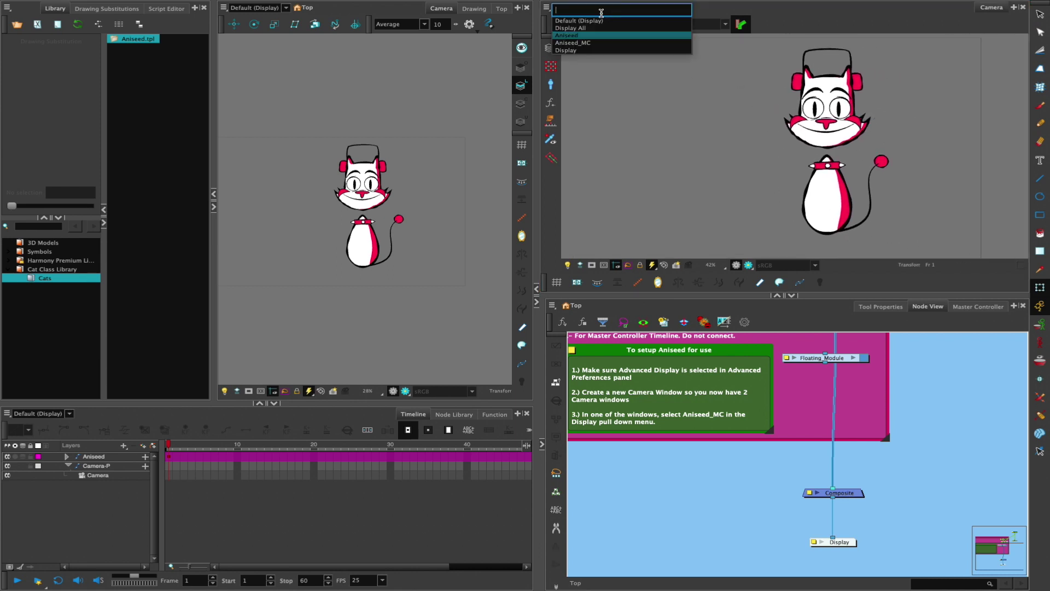
{"action": "left_click", "coordinate": [583, 43]}
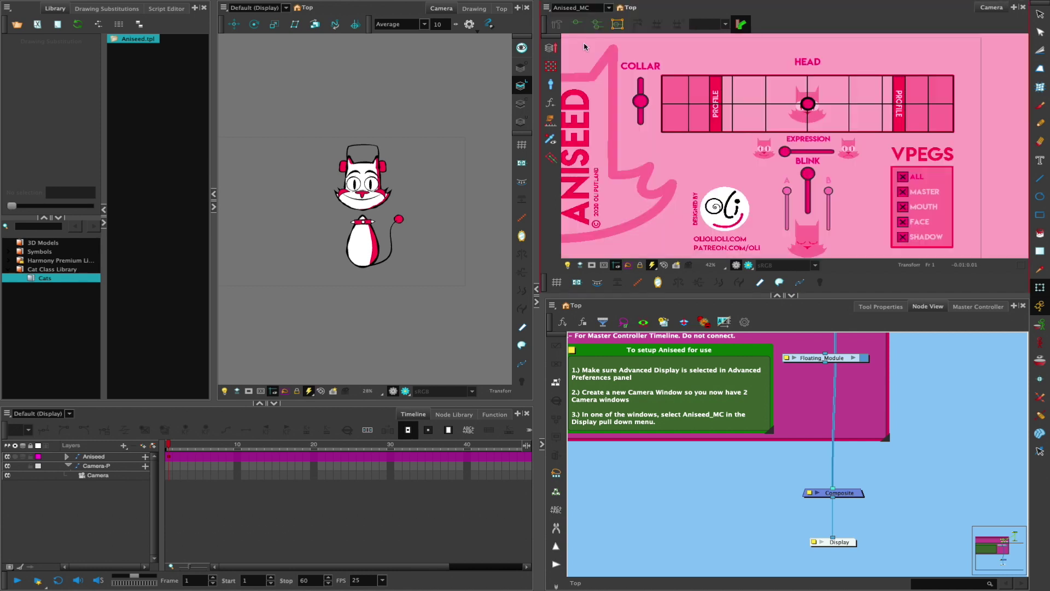
{"action": "left_click", "coordinate": [664, 265]}
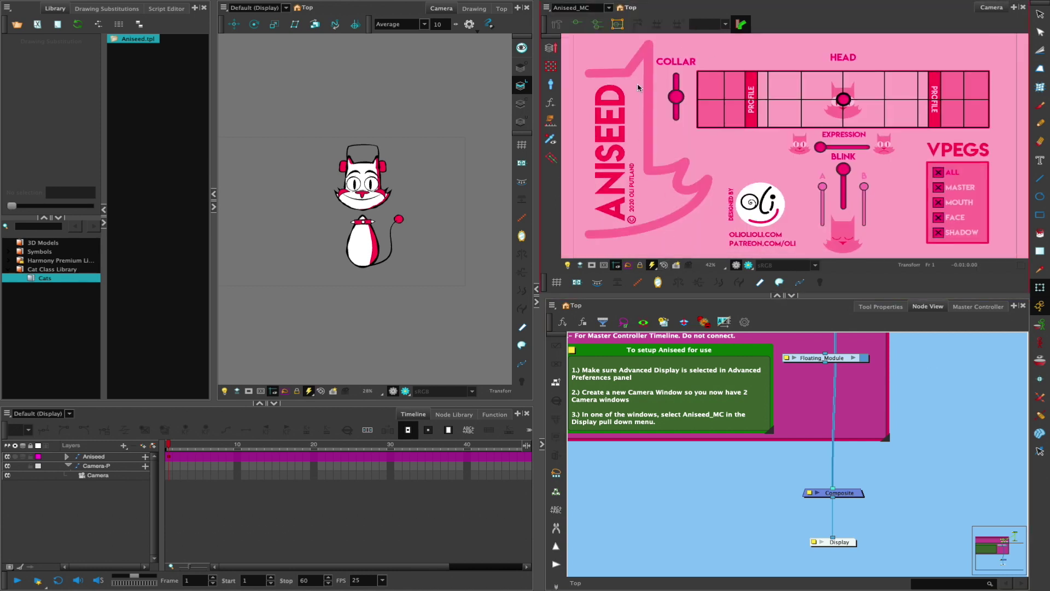
{"action": "mouse_move", "coordinate": [736, 296]}
{"action": "left_mouse_down"}
{"action": "mouse_move", "coordinate": [736, 382]}
{"action": "mouse_move", "coordinate": [736, 265]}
{"action": "mouse_move", "coordinate": [736, 308]}
{"action": "left_mouse_up"}
{"action": "left_click_drag", "start_coordinate": [906, 386], "coordinate": [877, 570]}
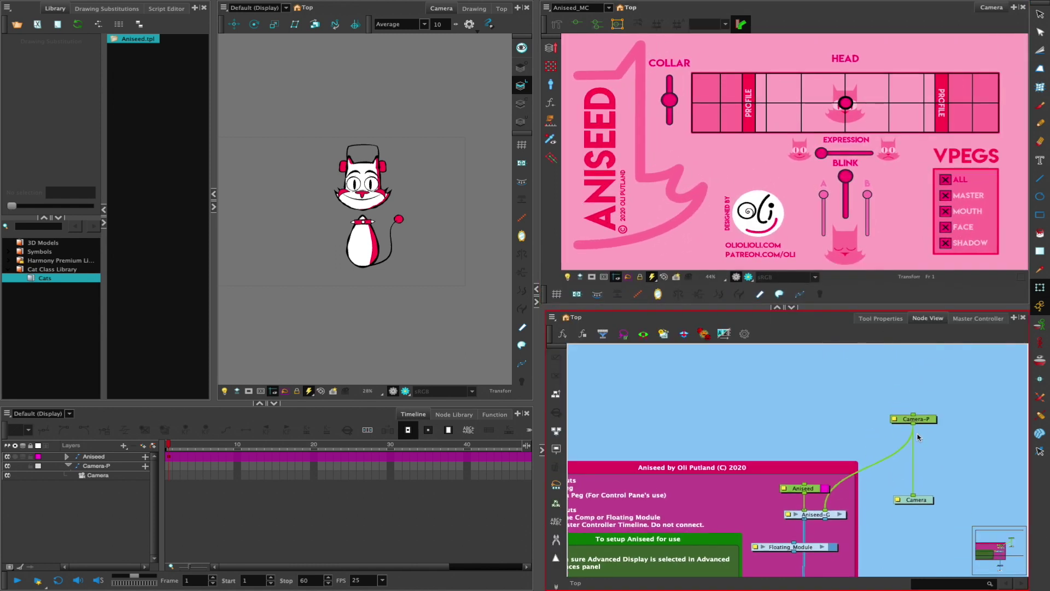
{"action": "left_click_drag", "start_coordinate": [858, 304], "coordinate": [858, 296]}
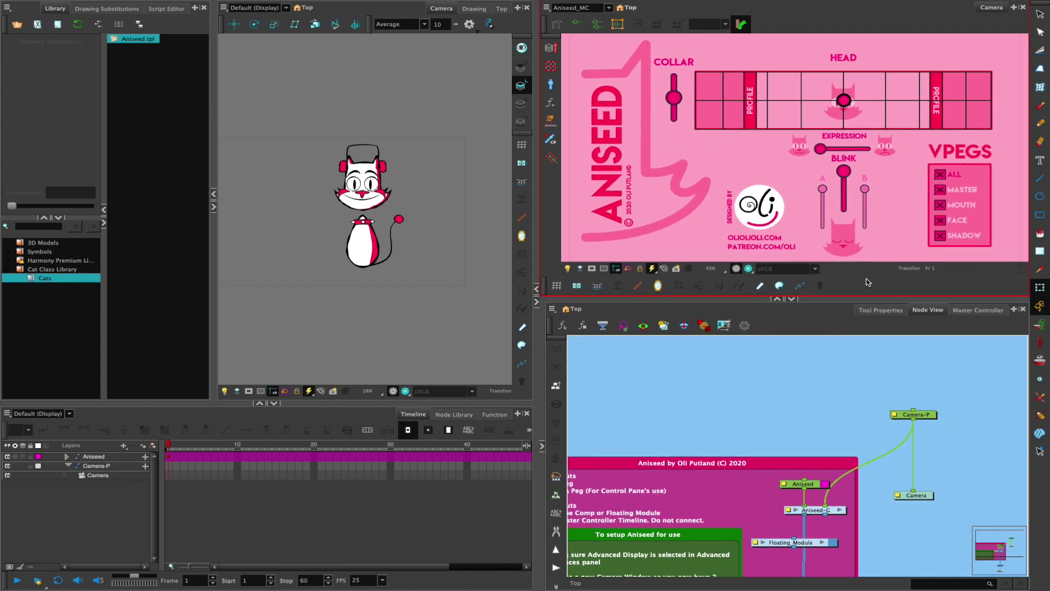
- Collapse the Library area, rebalance the widths of the two Camera views and bring the cat closer in the Default display
{"action": "left_click", "coordinate": [925, 415]}
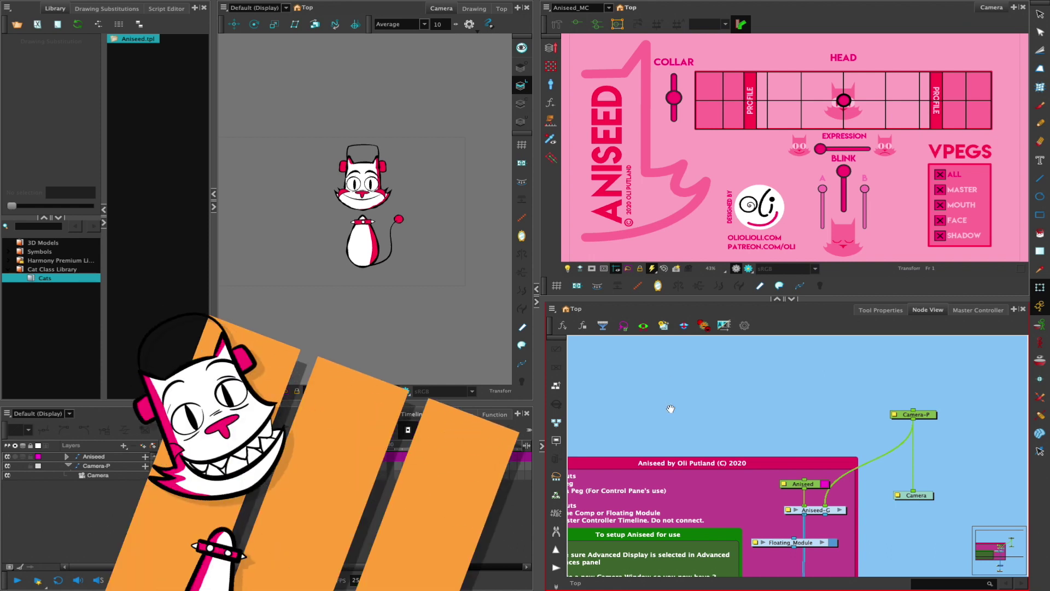
{"action": "left_click_drag", "start_coordinate": [701, 414], "coordinate": [720, 375]}
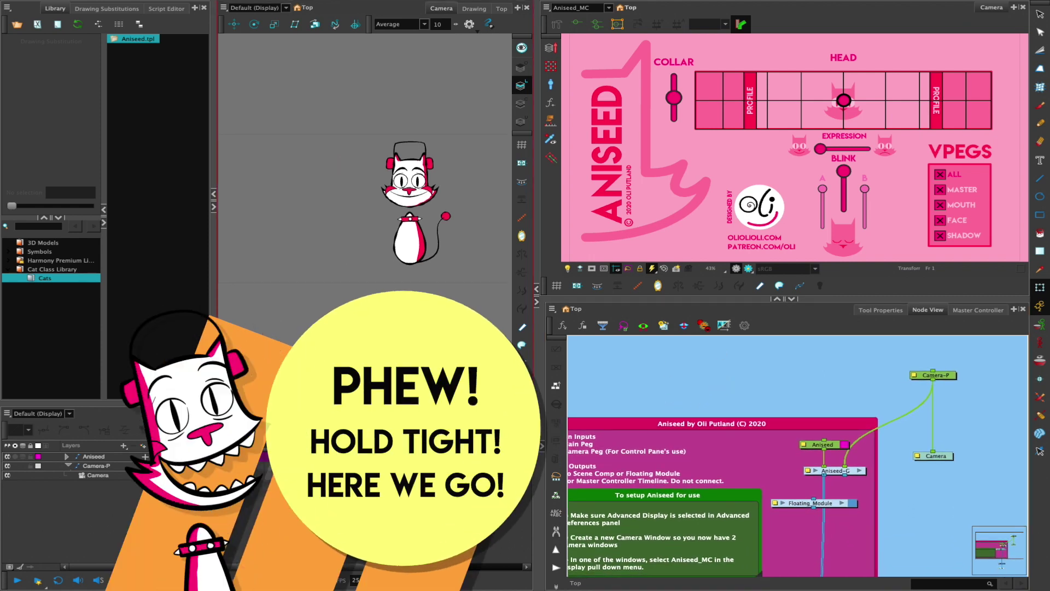
{"action": "left_click", "coordinate": [589, 245]}
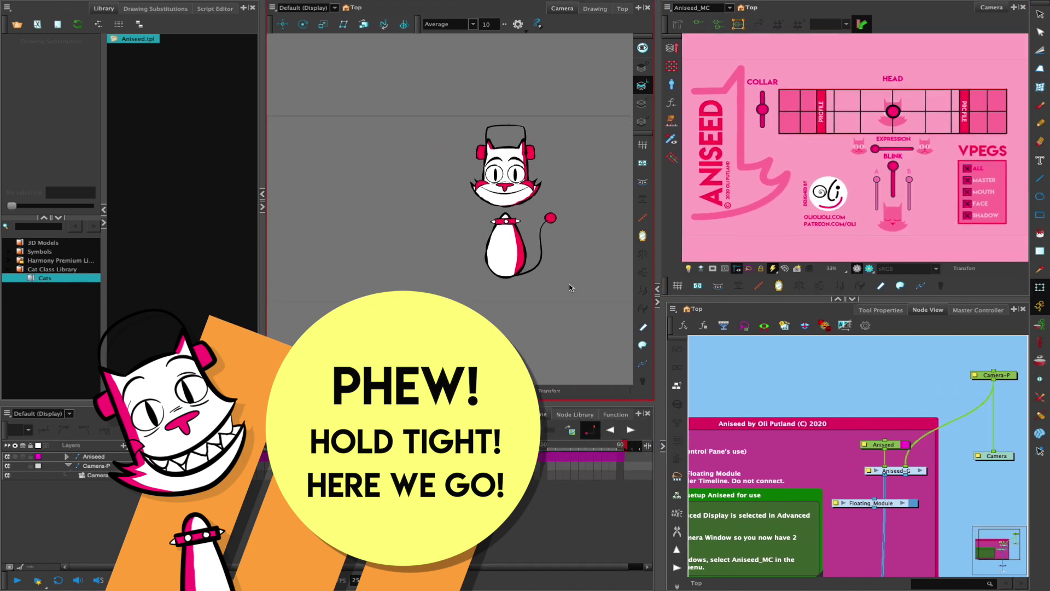
{"action": "left_click", "coordinate": [260, 191]}
{"action": "left_click", "coordinate": [261, 192]}
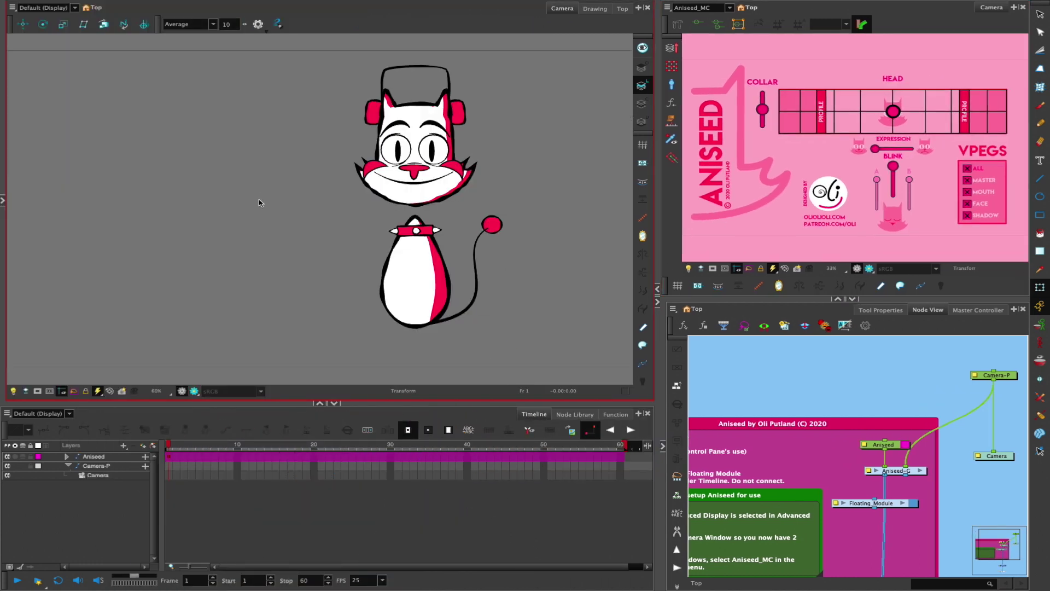
{"action": "left_click_drag", "start_coordinate": [660, 220], "coordinate": [591, 227]}
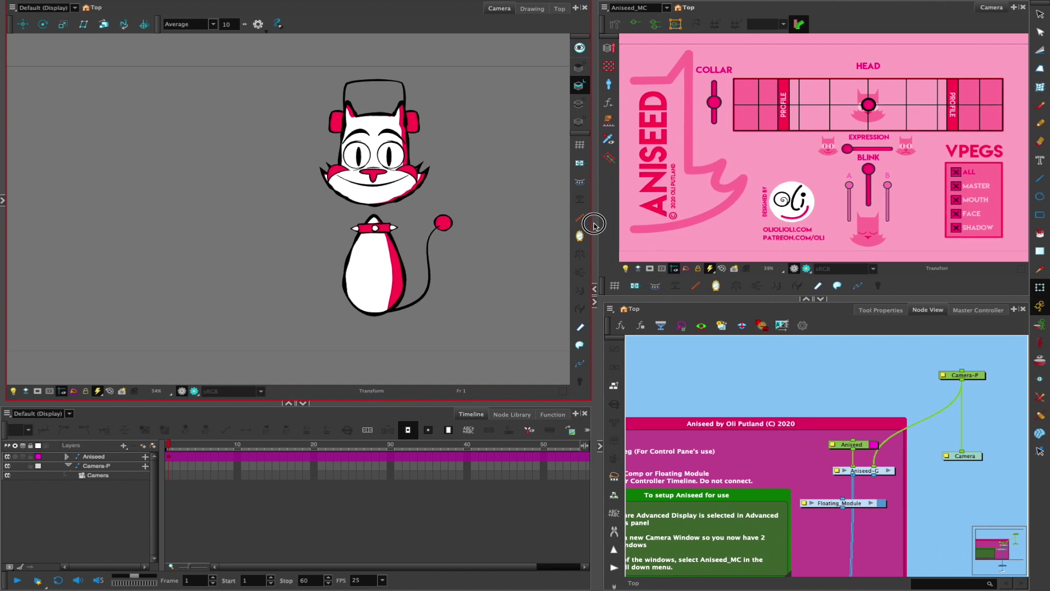
{"action": "scroll", "coordinate": [430, 221], "scroll_direction": "up", "scroll_amount": 2}
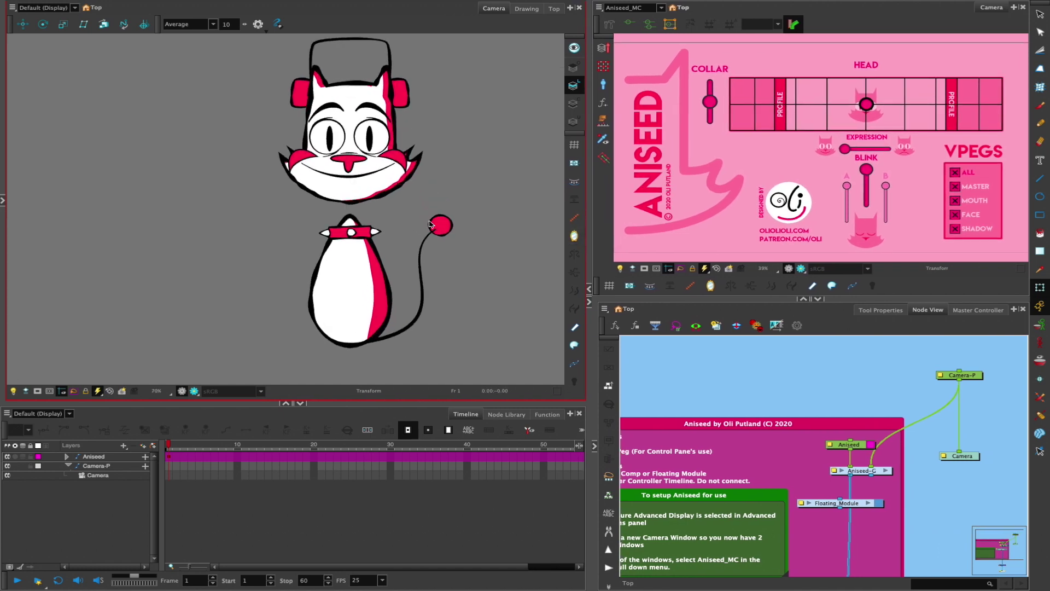
{"action": "left_click_drag", "start_coordinate": [471, 183], "coordinate": [456, 200]}
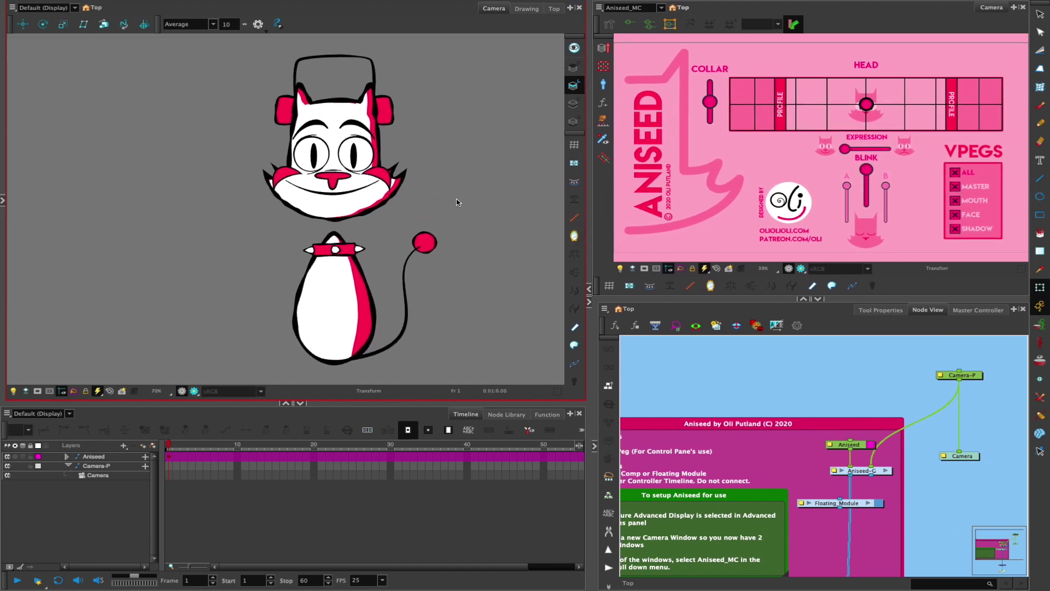
- Turn on the MASTER VPEG in the Aniseed master controller
{"action": "left_click", "coordinate": [962, 177]}
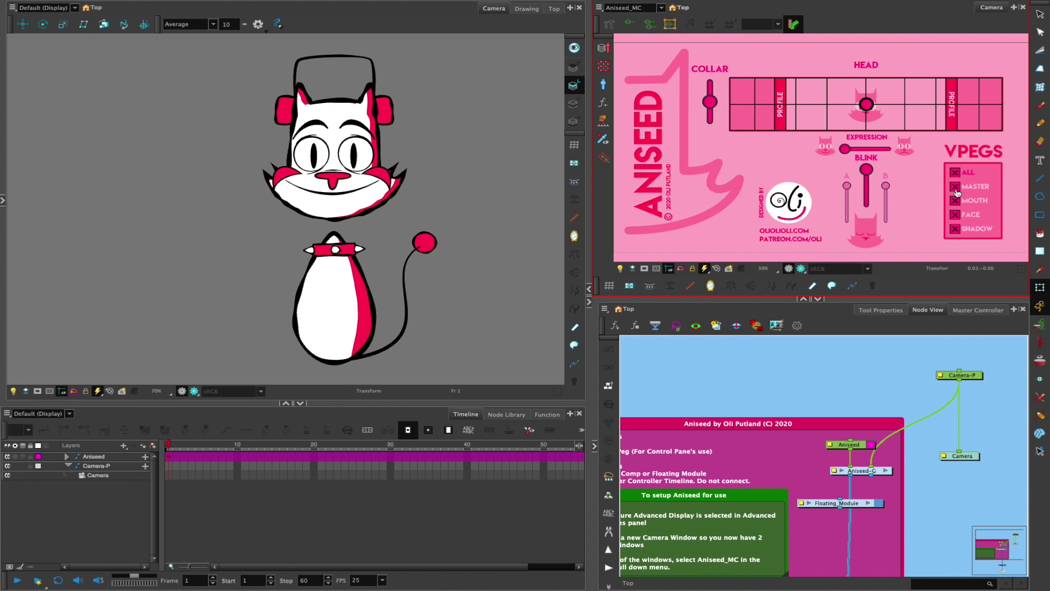
{"action": "scroll", "coordinate": [462, 262], "scroll_direction": "down", "scroll_amount": 2}
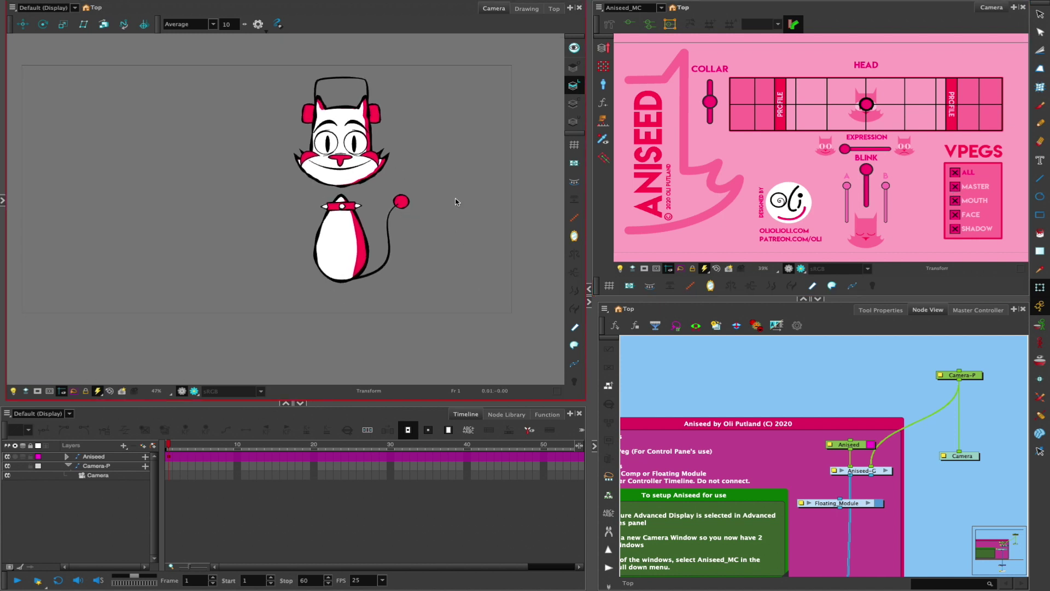
{"action": "left_click", "coordinate": [956, 188]}
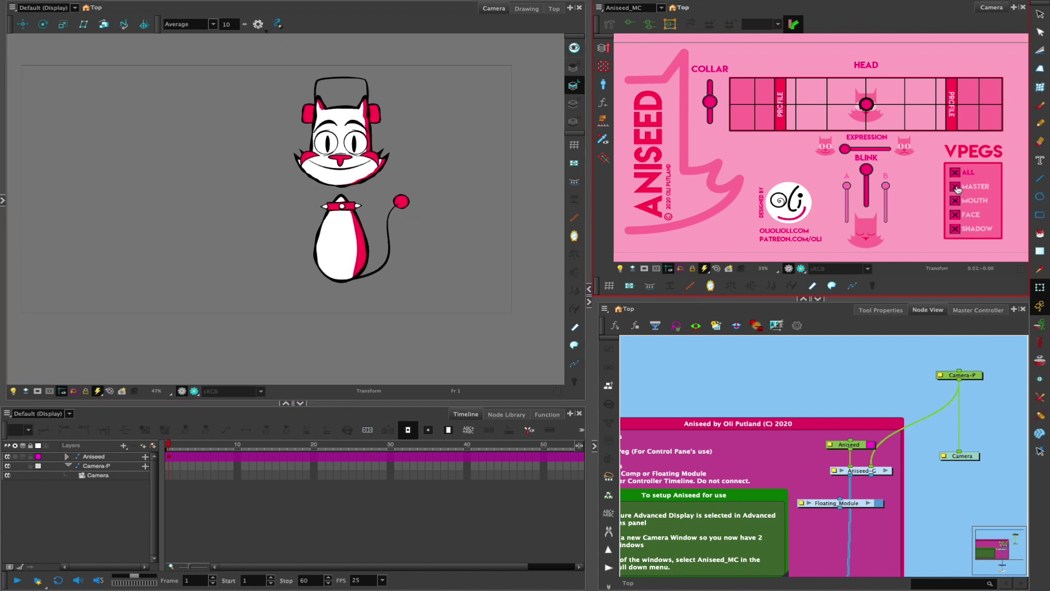
{"action": "left_click", "coordinate": [957, 187]}
- Select the yellow ANISEED master control, shift the whole cat slightly sideways and undo the move
{"action": "left_click", "coordinate": [419, 309]}
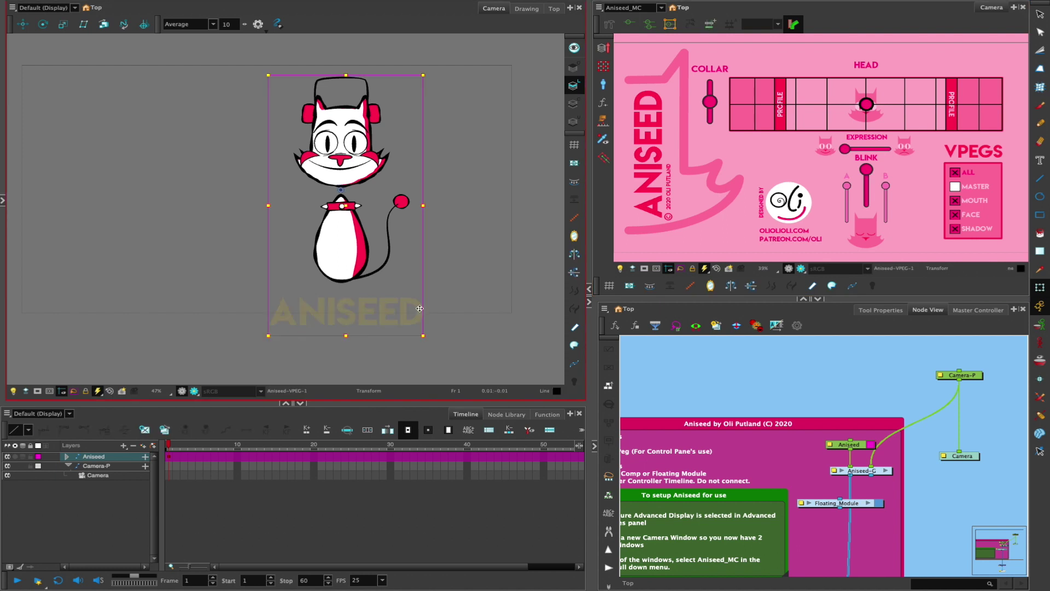
{"action": "mouse_move", "coordinate": [416, 303]}
{"action": "left_mouse_down"}
{"action": "mouse_move", "coordinate": [284, 304]}
{"action": "mouse_move", "coordinate": [492, 306]}
{"action": "mouse_move", "coordinate": [274, 303]}
{"action": "mouse_move", "coordinate": [438, 301]}
{"action": "left_mouse_up"}
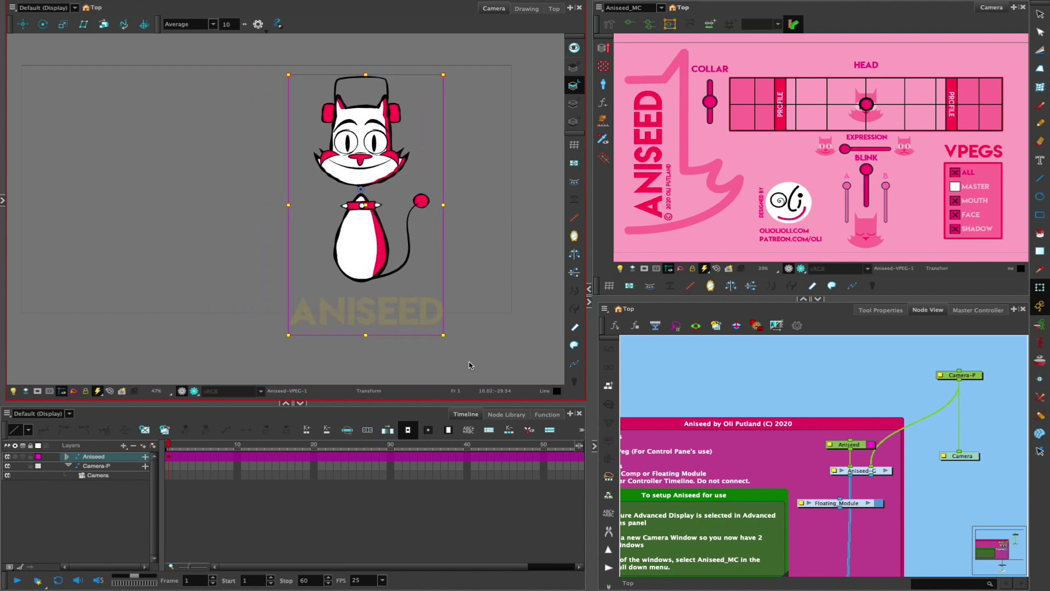
{"action": "key", "text": "ctrl+z"}
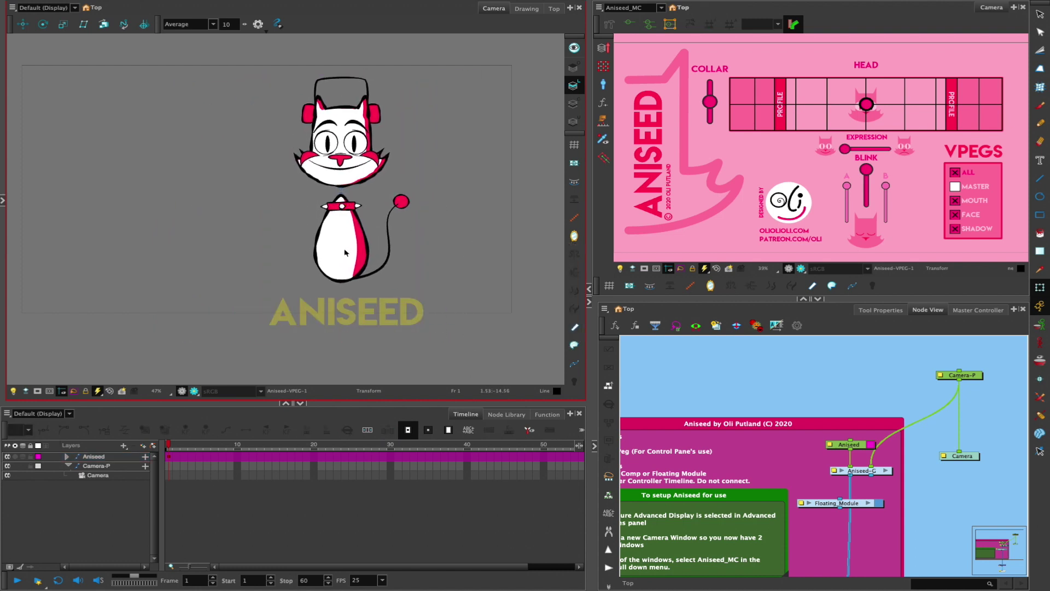
- Try moving the cat by its body drawing instead of the master control, and undo the move
{"action": "left_click", "coordinate": [346, 251]}
{"action": "left_click", "coordinate": [441, 194]}
{"action": "left_click", "coordinate": [344, 239]}
{"action": "mouse_move", "coordinate": [336, 240]}
{"action": "left_mouse_down"}
{"action": "mouse_move", "coordinate": [278, 231]}
{"action": "mouse_move", "coordinate": [339, 228]}
{"action": "mouse_move", "coordinate": [330, 229]}
{"action": "left_mouse_up"}
{"action": "key", "text": "ctrl+z"}
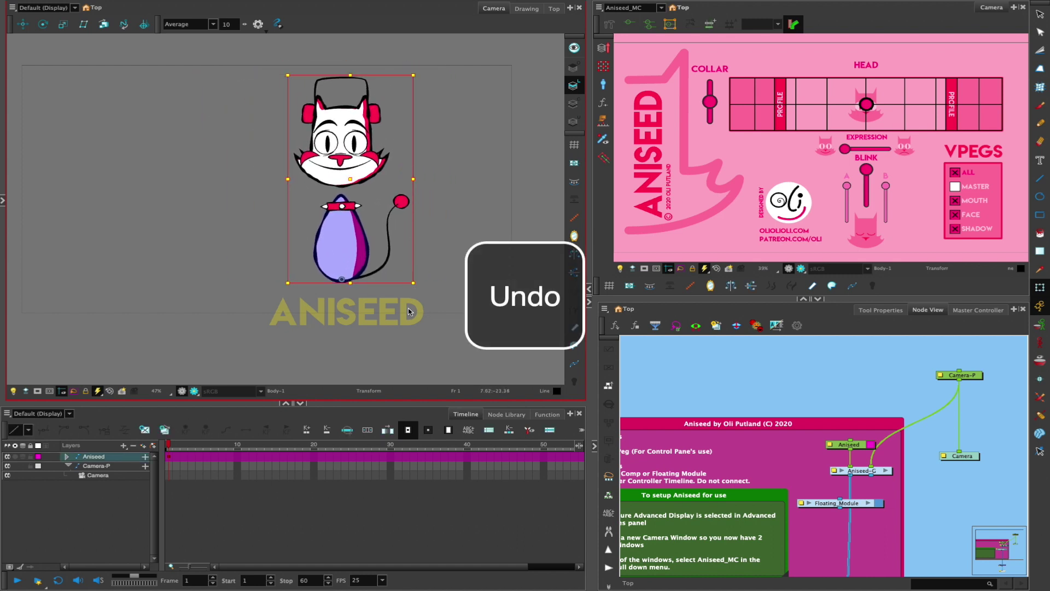
- Try moving the whole cat far sideways with the yellow ANISEED control, and undo back to the original position
{"action": "left_click_drag", "start_coordinate": [405, 307], "coordinate": [505, 308]}
{"action": "key", "text": "ctrl+z"}
{"action": "key", "text": "ctrl+z"}
{"action": "key", "text": "ctrl+z"}
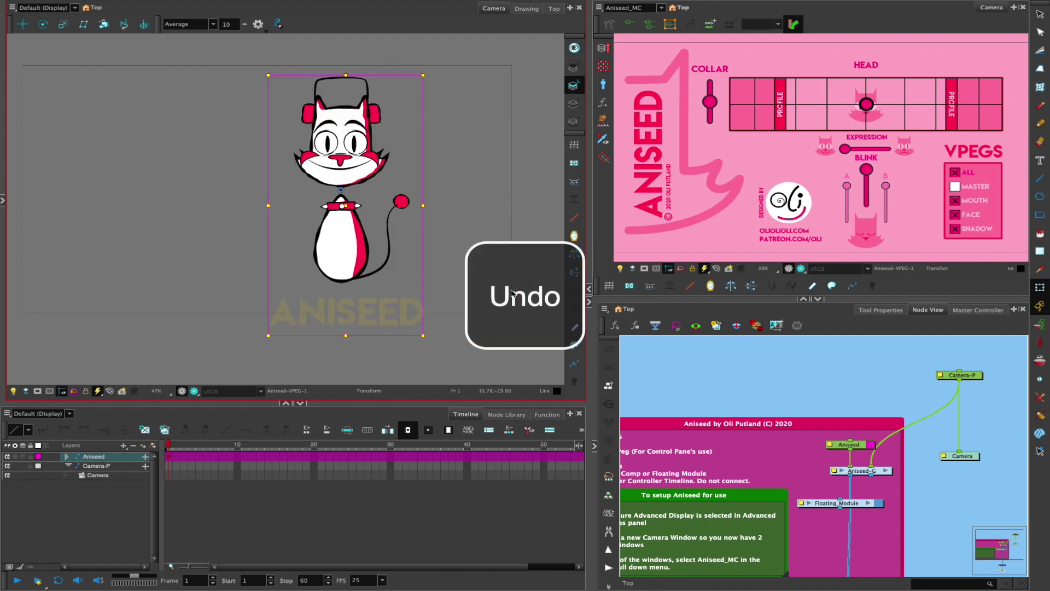
- Turn off the MASTER VPEG through the ALL checkbox and turn on the MOUTH VPEG in the master controller
{"action": "left_click", "coordinate": [955, 173]}
{"action": "left_click", "coordinate": [955, 173]}
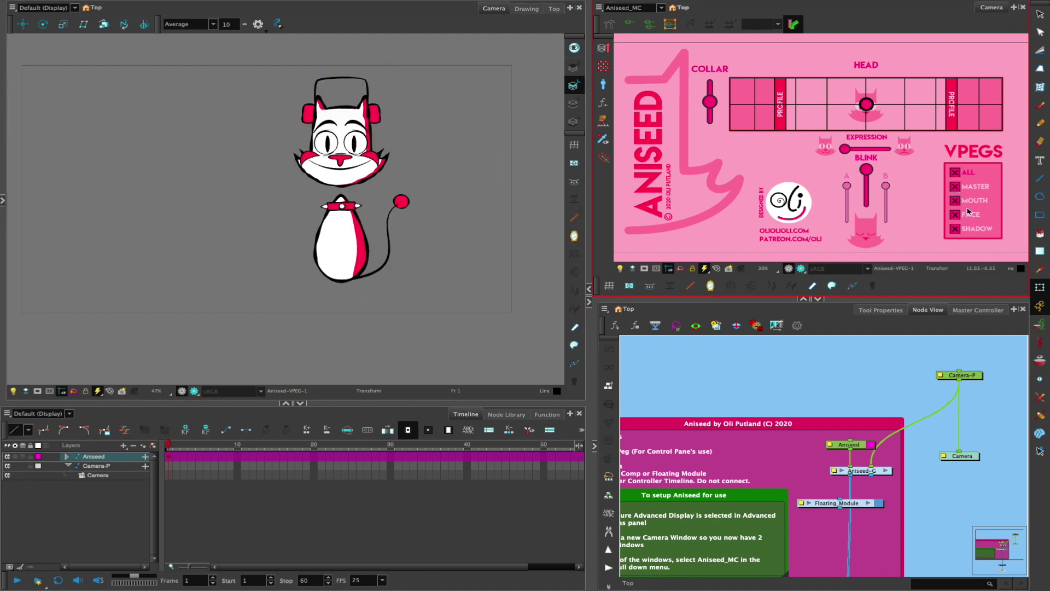
{"action": "left_click", "coordinate": [958, 203]}
- Try reshaping the cat's mouth with the green control beside its upper cheek, and undo the change
{"action": "left_click", "coordinate": [384, 149]}
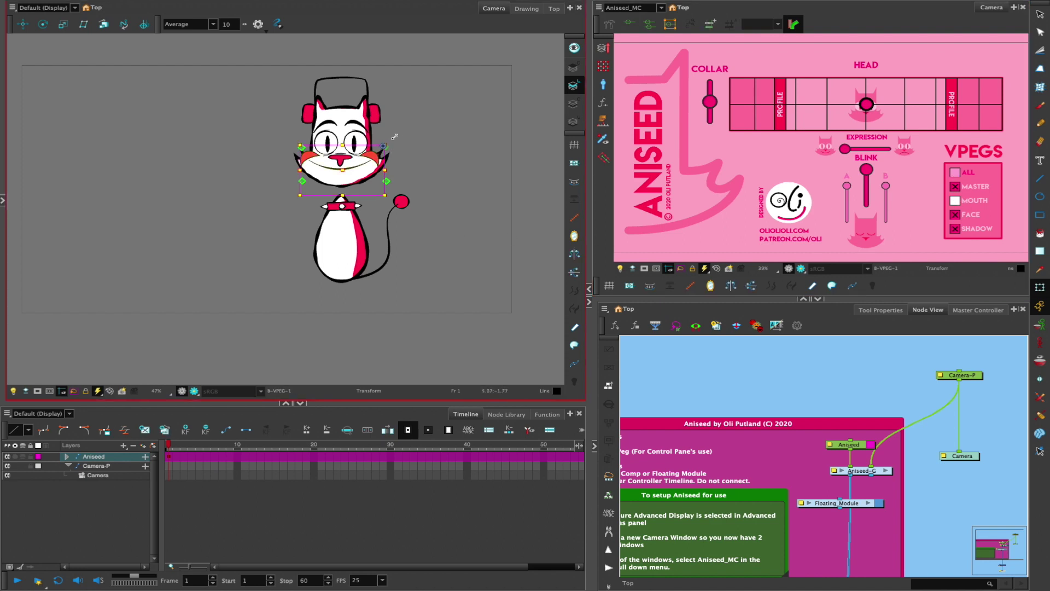
{"action": "scroll", "coordinate": [409, 177], "scroll_direction": "up", "scroll_amount": 5}
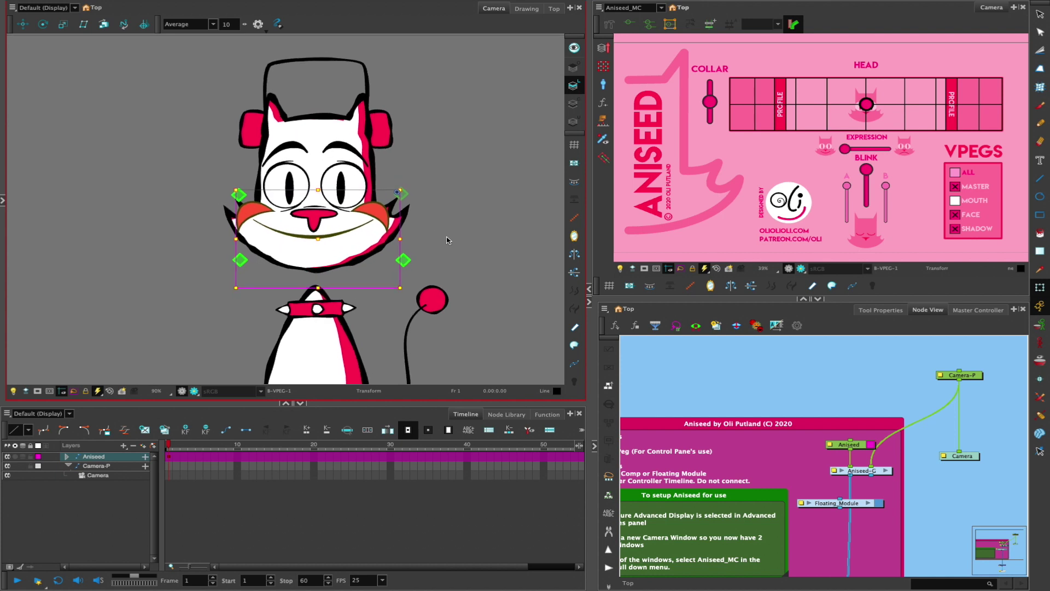
{"action": "left_click", "coordinate": [410, 160]}
{"action": "left_click", "coordinate": [402, 192]}
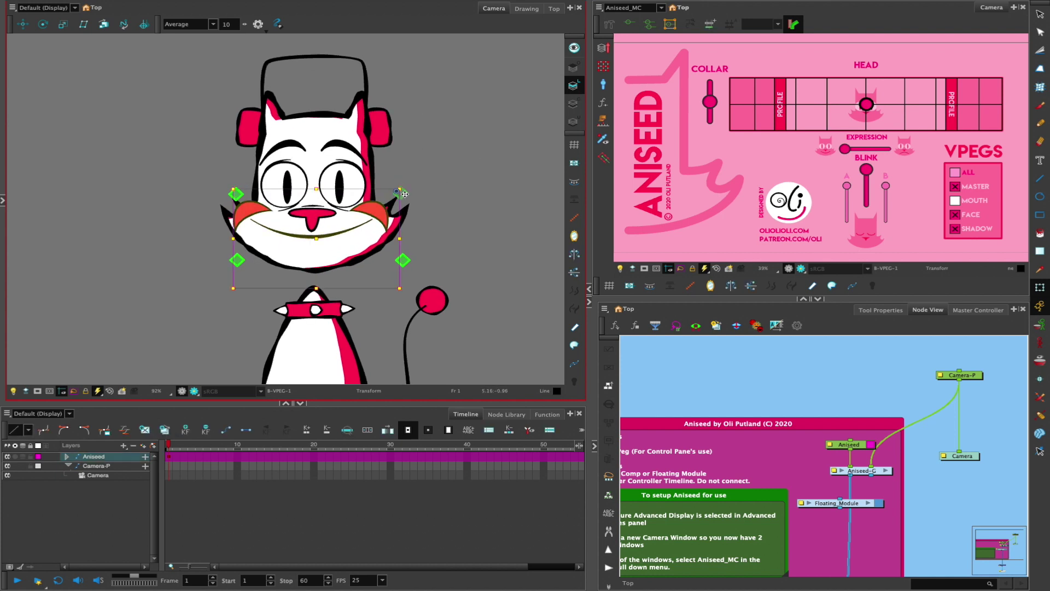
{"action": "mouse_move", "coordinate": [406, 191]}
{"action": "left_mouse_down"}
{"action": "mouse_move", "coordinate": [402, 182]}
{"action": "mouse_move", "coordinate": [400, 205]}
{"action": "mouse_move", "coordinate": [402, 193]}
{"action": "left_mouse_up"}
{"action": "key", "text": "ctrl+z"}
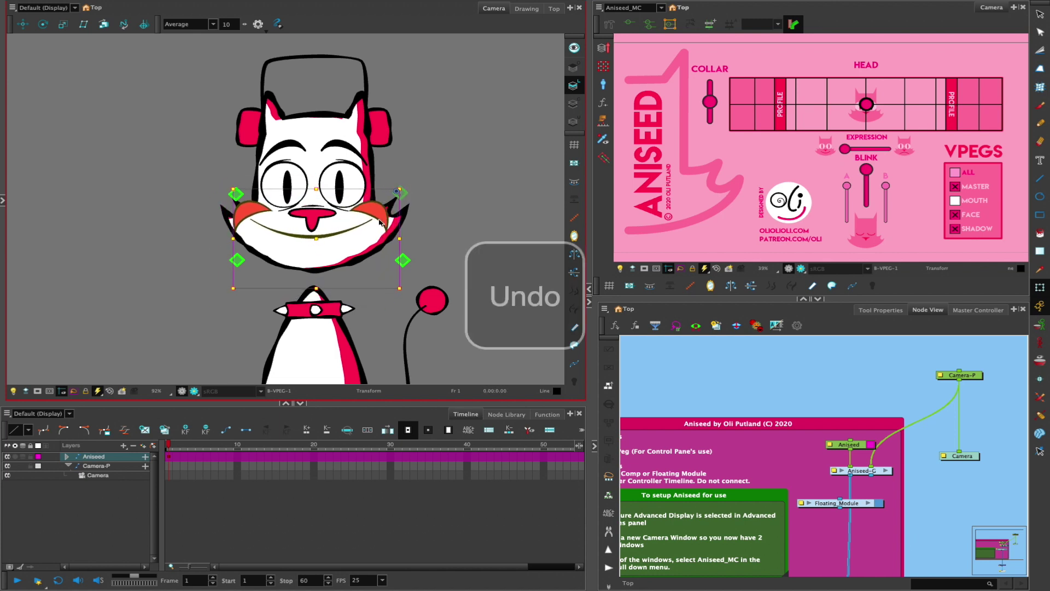
{"action": "key", "text": "ctrl+z"}
- Reopen the collapsed side area, show the mouth's drawing substitutions and make that area narrower
{"action": "left_click", "coordinate": [3, 200]}
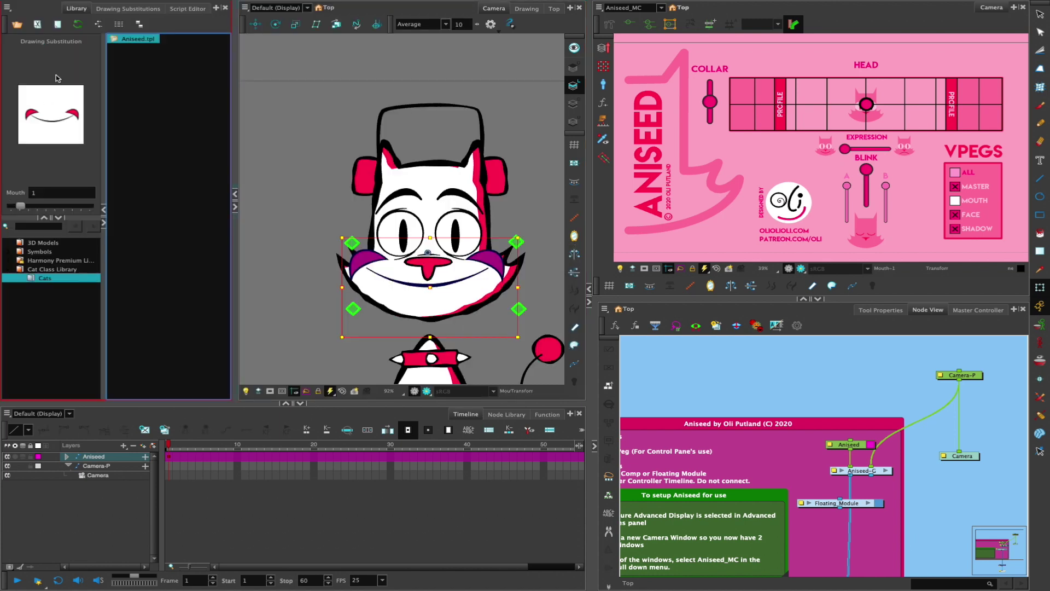
{"action": "left_click", "coordinate": [126, 12]}
{"action": "left_click_drag", "start_coordinate": [234, 262], "coordinate": [206, 263]}
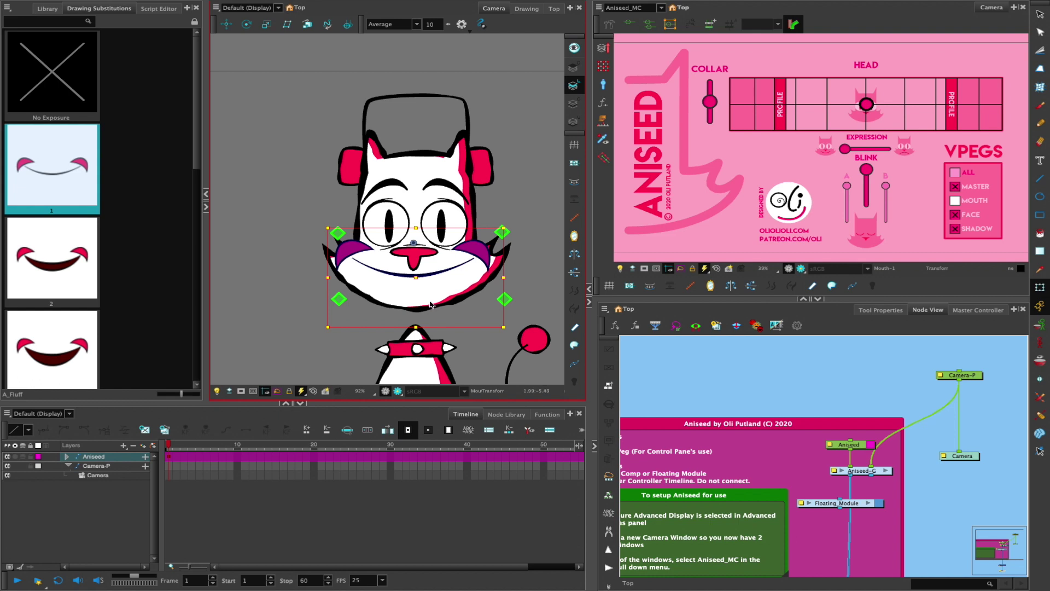
- Examine the drawing substitutions of the two cheek fluffs, the chin and the mouth by selecting each part
{"action": "left_click", "coordinate": [438, 298]}
{"action": "left_click", "coordinate": [471, 296]}
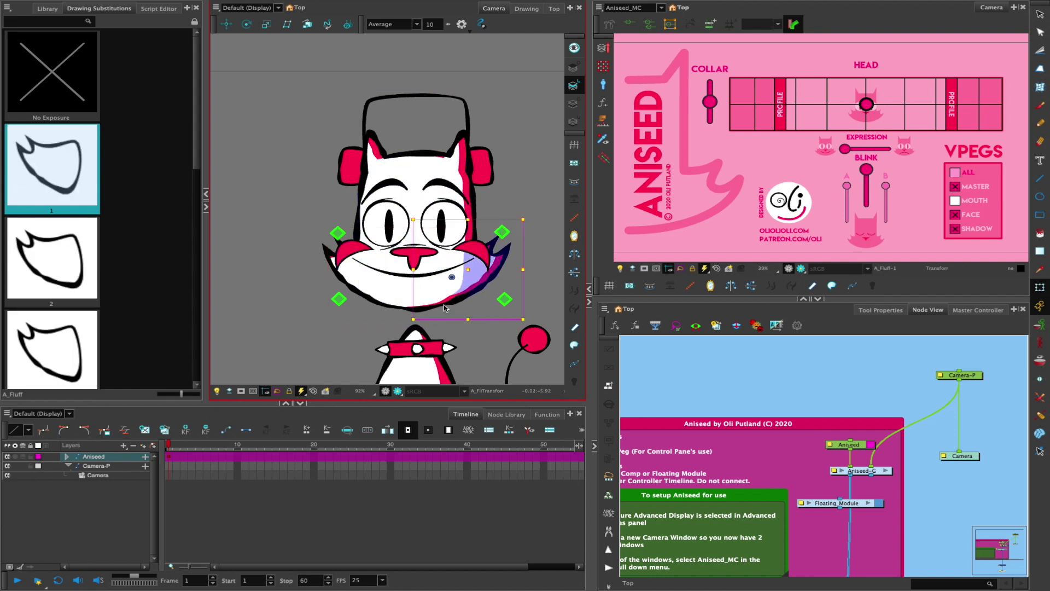
{"action": "left_click", "coordinate": [356, 292]}
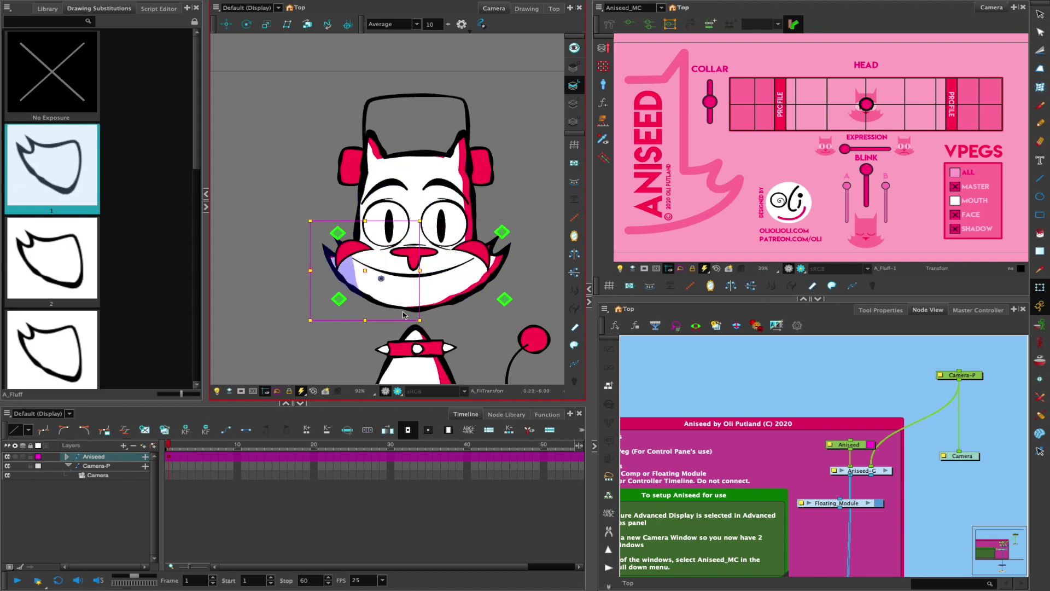
{"action": "left_click", "coordinate": [465, 296]}
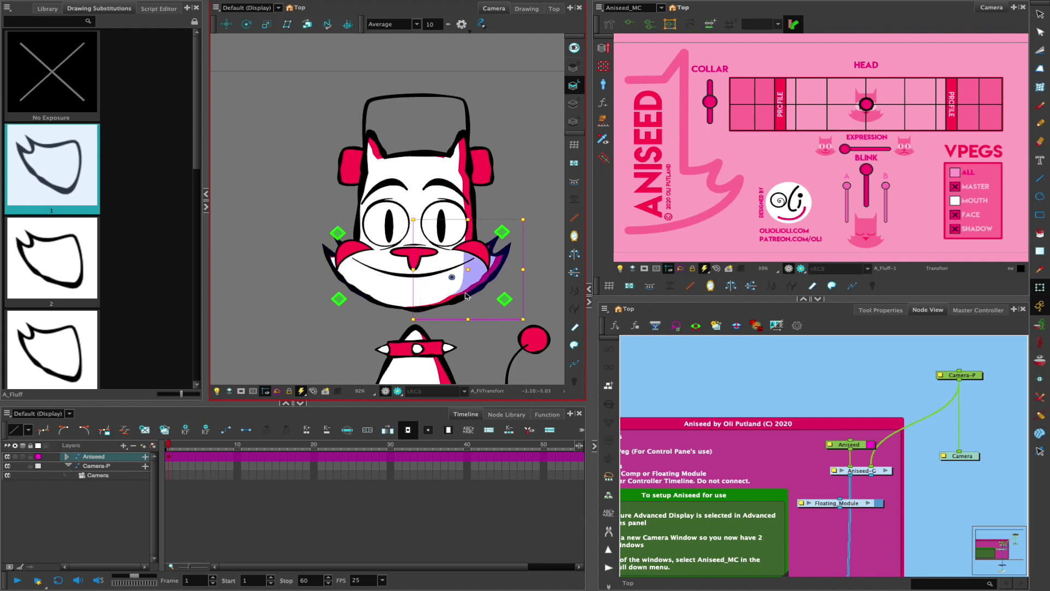
{"action": "left_click", "coordinate": [420, 313]}
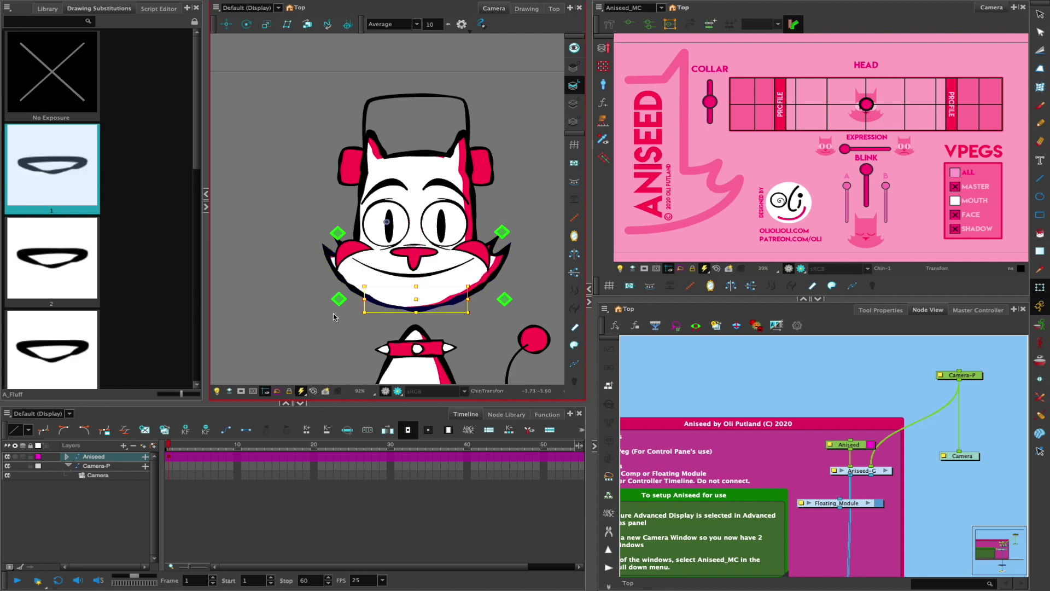
{"action": "left_click", "coordinate": [430, 275]}
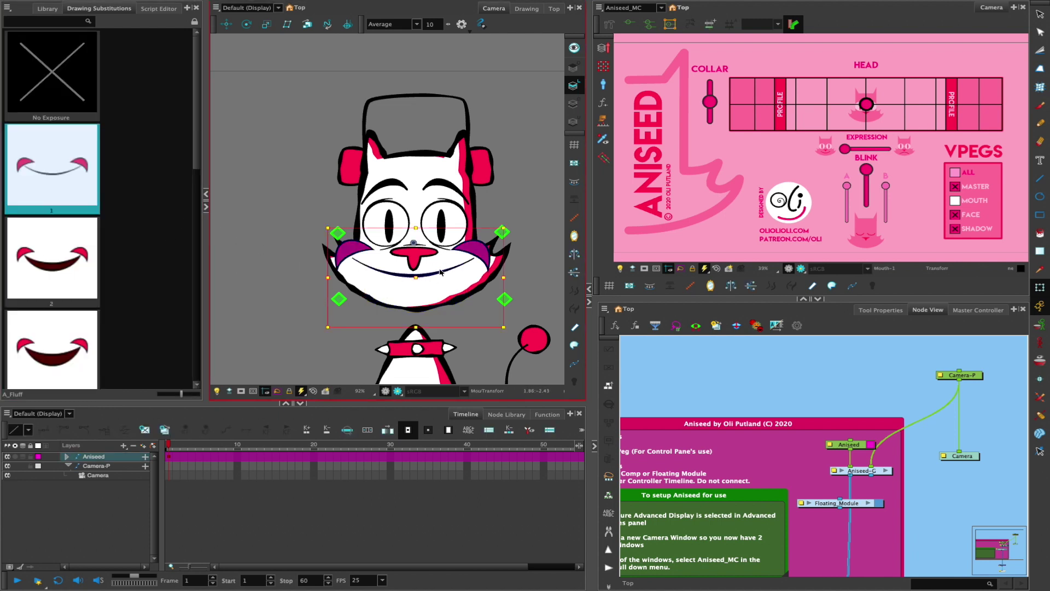
- Narrow the drawing substitutions area to a single column beside the cat's head and clear the mouth selection
{"action": "left_click_drag", "start_coordinate": [523, 268], "coordinate": [504, 242]}
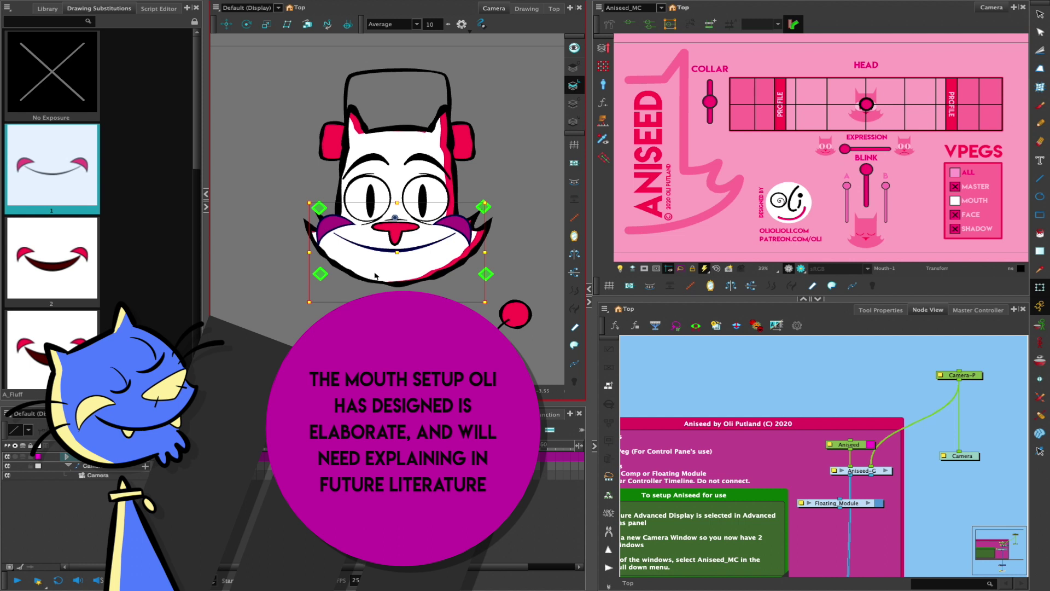
{"action": "left_click_drag", "start_coordinate": [206, 258], "coordinate": [125, 257]}
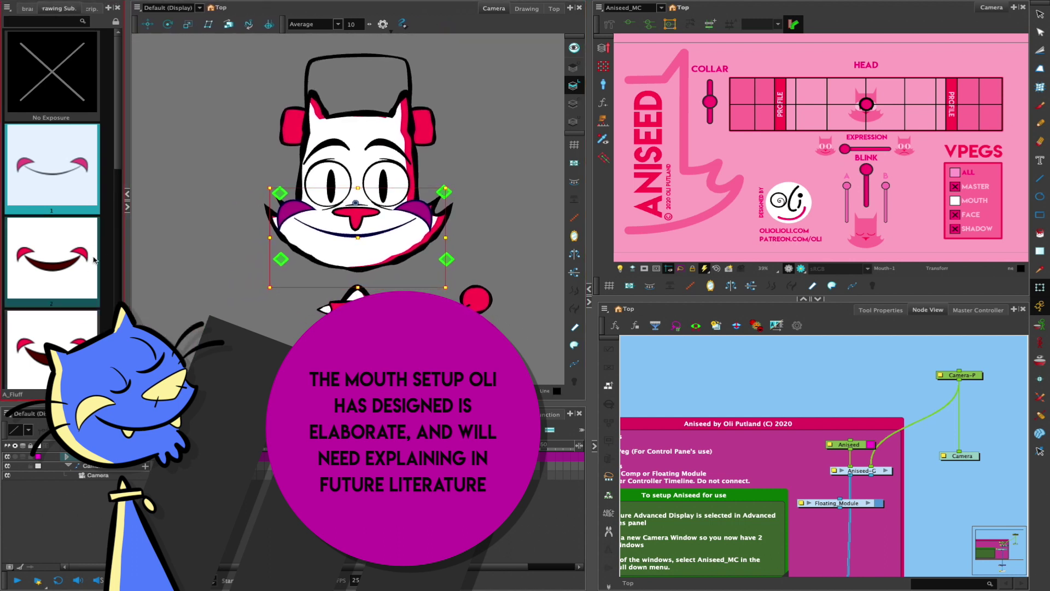
{"action": "left_click", "coordinate": [504, 252]}
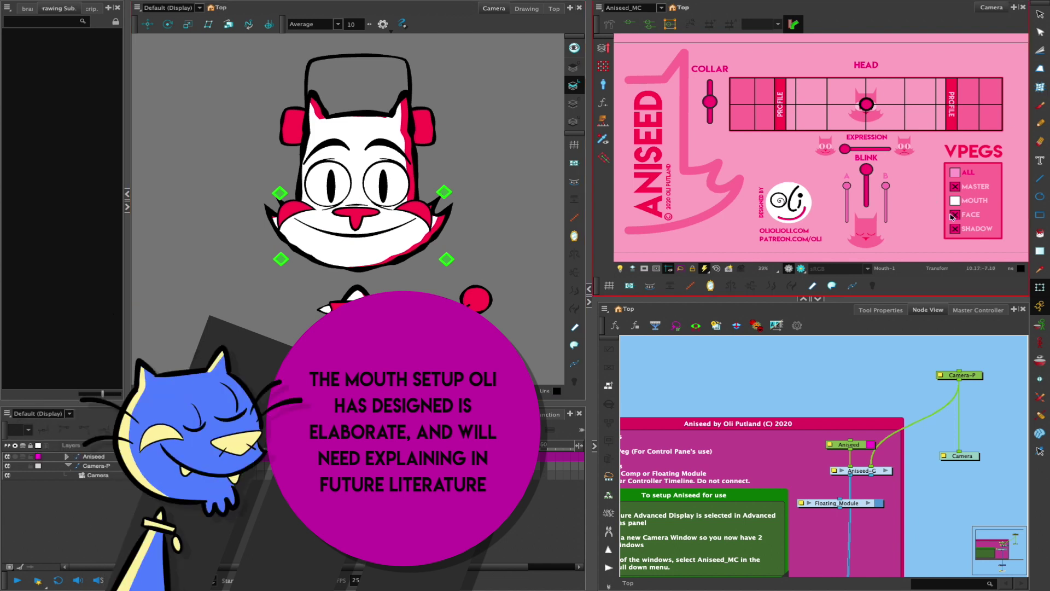
- Try moving and rotating the mouth's green control beside the upper cheek on the shaded side, and restore its original position
{"action": "left_click", "coordinate": [449, 262]}
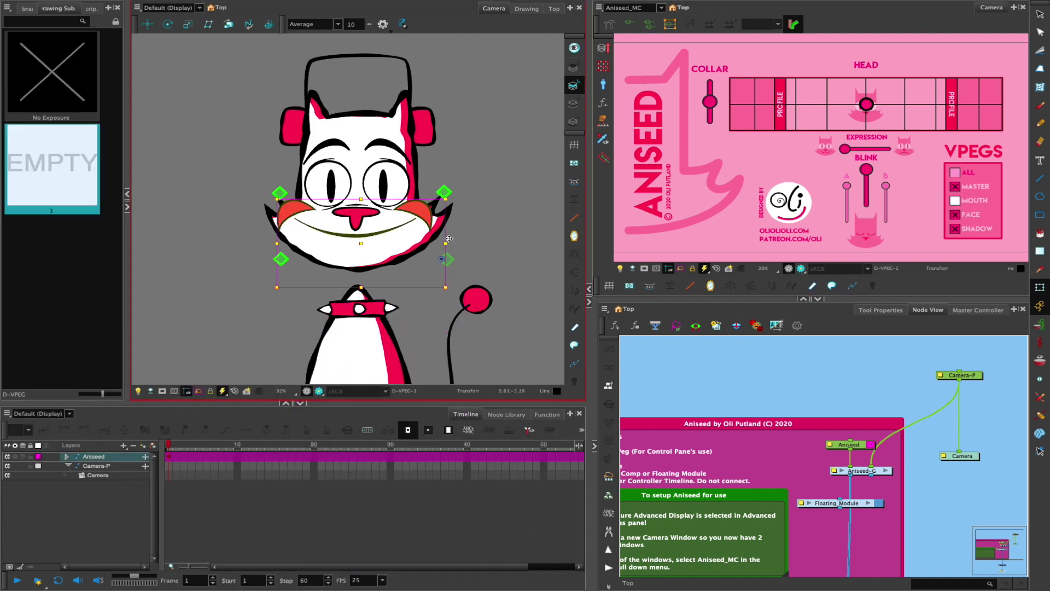
{"action": "left_click", "coordinate": [449, 194]}
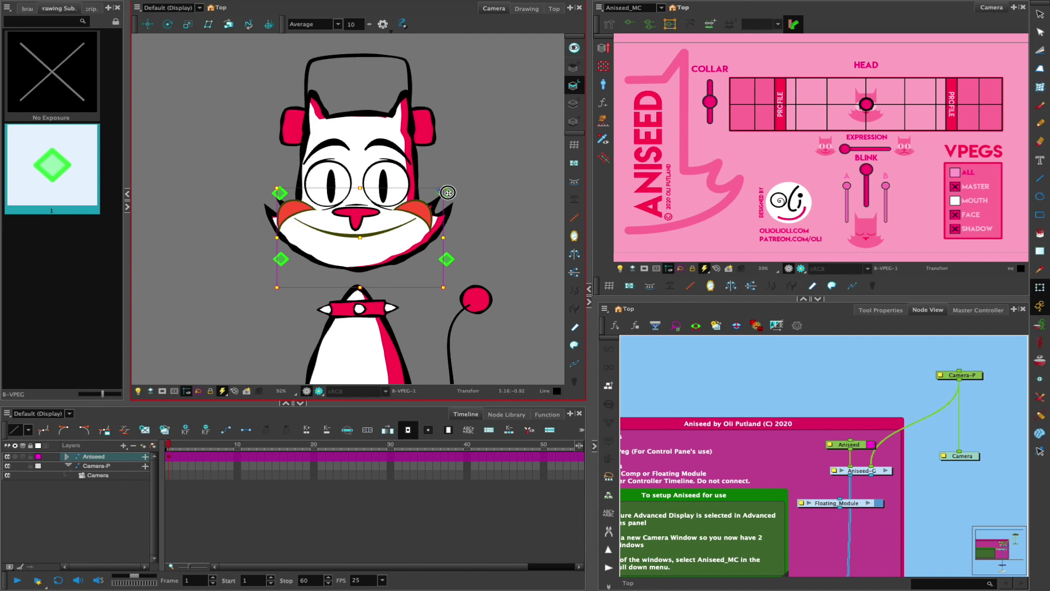
{"action": "mouse_move", "coordinate": [448, 192]}
{"action": "left_mouse_down"}
{"action": "mouse_move", "coordinate": [481, 190]}
{"action": "mouse_move", "coordinate": [464, 185]}
{"action": "mouse_move", "coordinate": [472, 209]}
{"action": "mouse_move", "coordinate": [460, 166]}
{"action": "mouse_move", "coordinate": [470, 184]}
{"action": "left_mouse_up"}
{"action": "left_click_drag", "start_coordinate": [282, 222], "coordinate": [319, 225]}
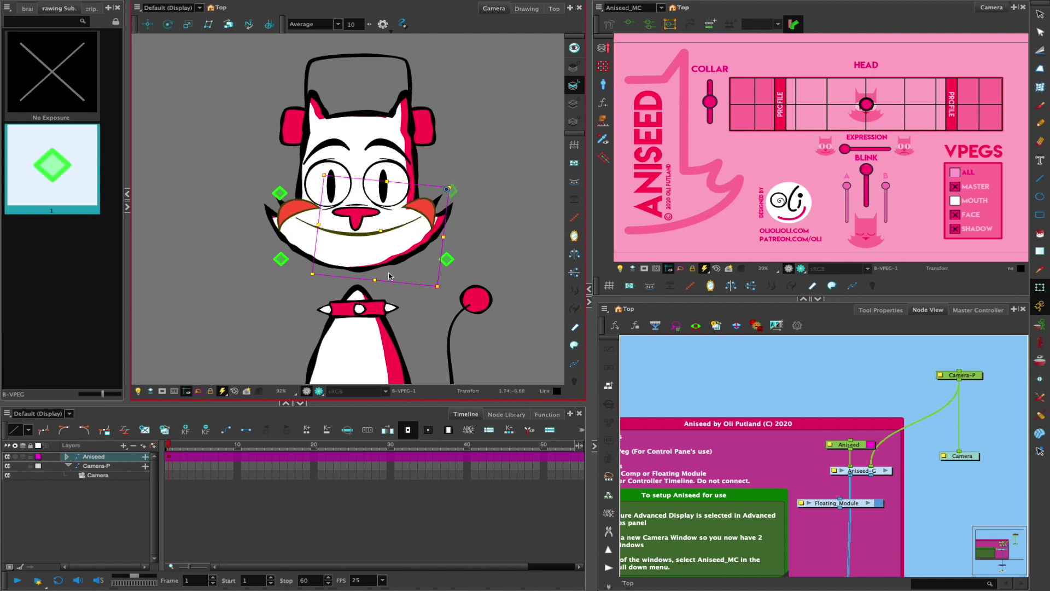
{"action": "left_click_drag", "start_coordinate": [392, 281], "coordinate": [382, 280]}
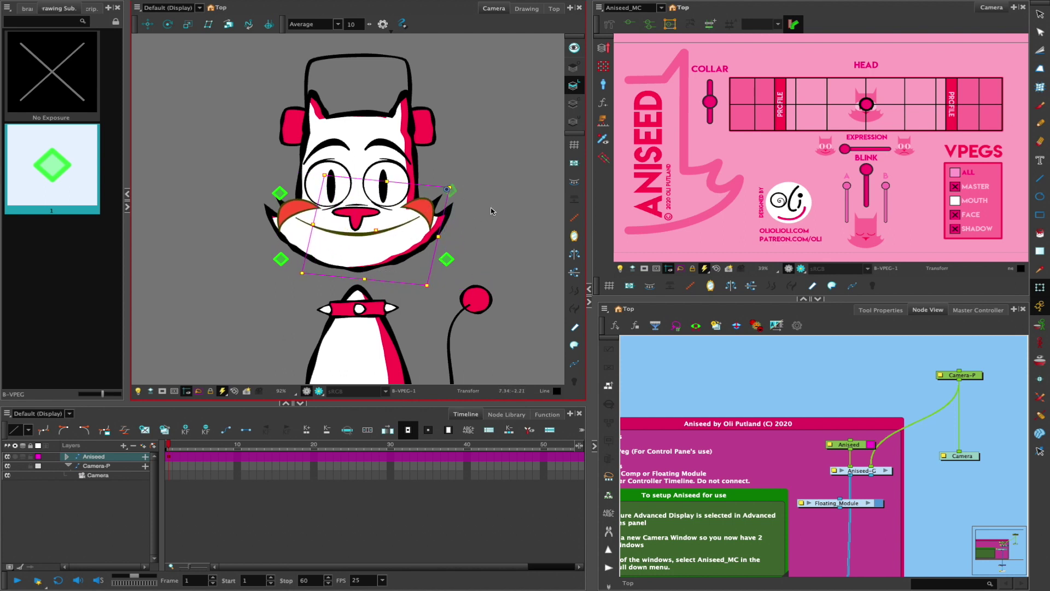
{"action": "left_click", "coordinate": [452, 192]}
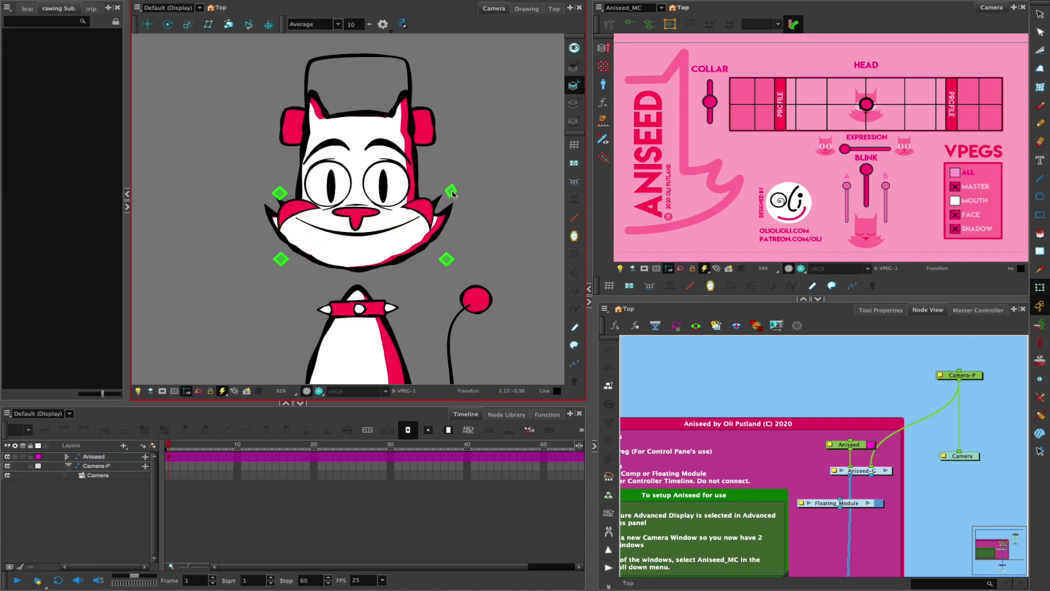
{"action": "left_click", "coordinate": [452, 192]}
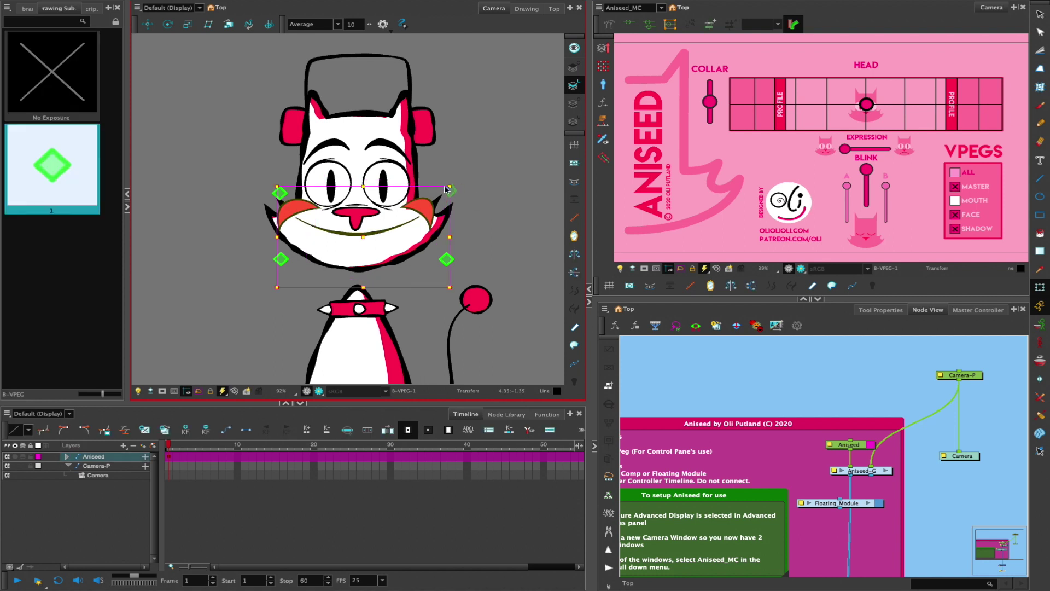
{"action": "left_click", "coordinate": [577, 162]}
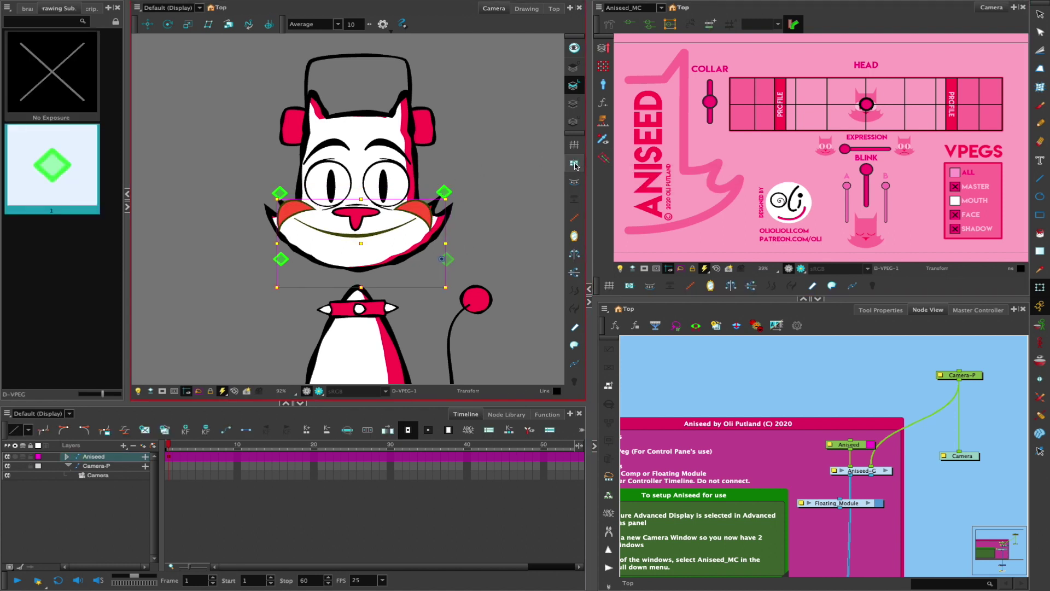
{"action": "left_click", "coordinate": [478, 240]}
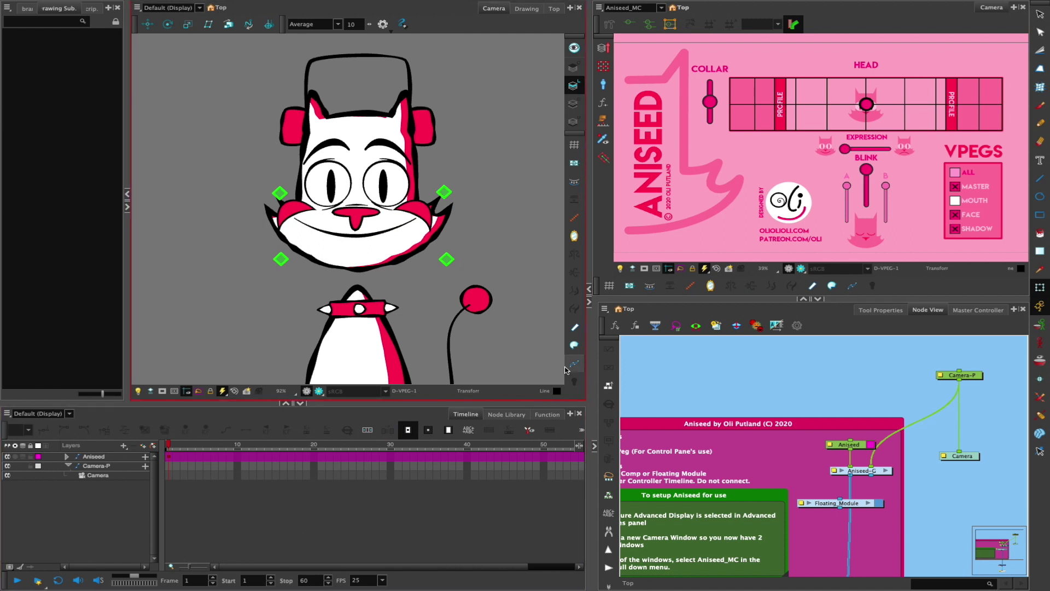
- Hide the Mouth VPEG controls, show the Face one, try moving the face with it, and undo the move
{"action": "left_click", "coordinate": [955, 201]}
{"action": "left_click", "coordinate": [956, 215]}
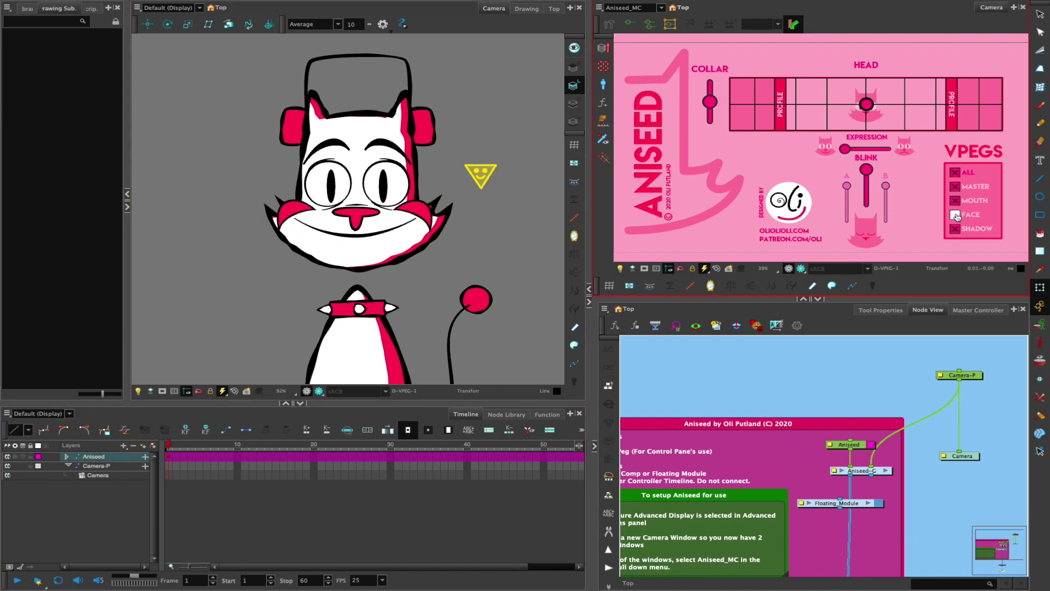
{"action": "mouse_move", "coordinate": [481, 174]}
{"action": "left_mouse_down"}
{"action": "mouse_move", "coordinate": [488, 169]}
{"action": "mouse_move", "coordinate": [404, 183]}
{"action": "mouse_move", "coordinate": [508, 171]}
{"action": "mouse_move", "coordinate": [471, 164]}
{"action": "left_mouse_up"}
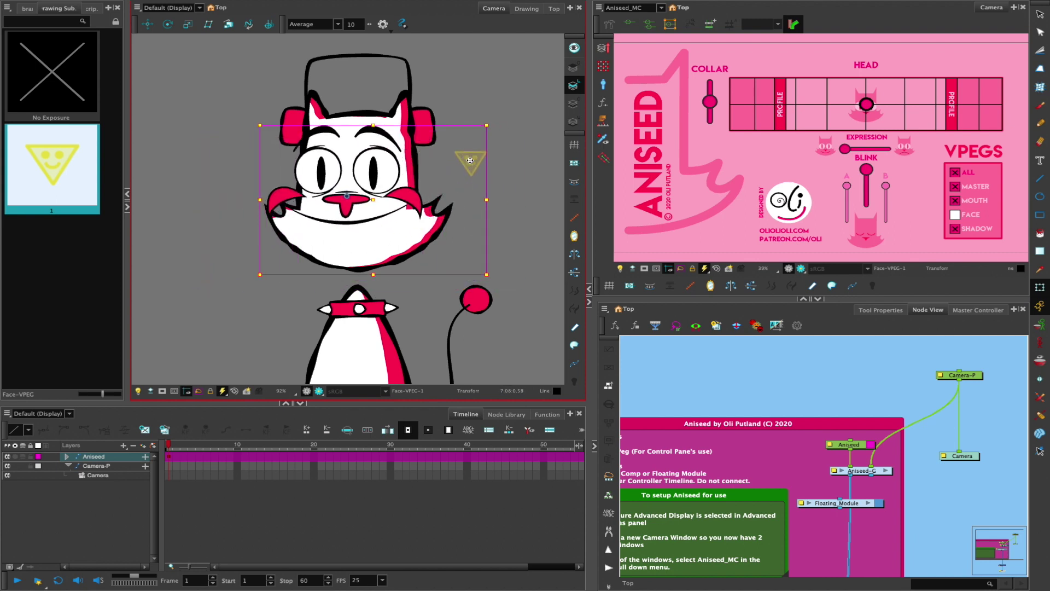
{"action": "key", "text": "ctrl+z"}
{"action": "key", "text": "ctrl+z"}
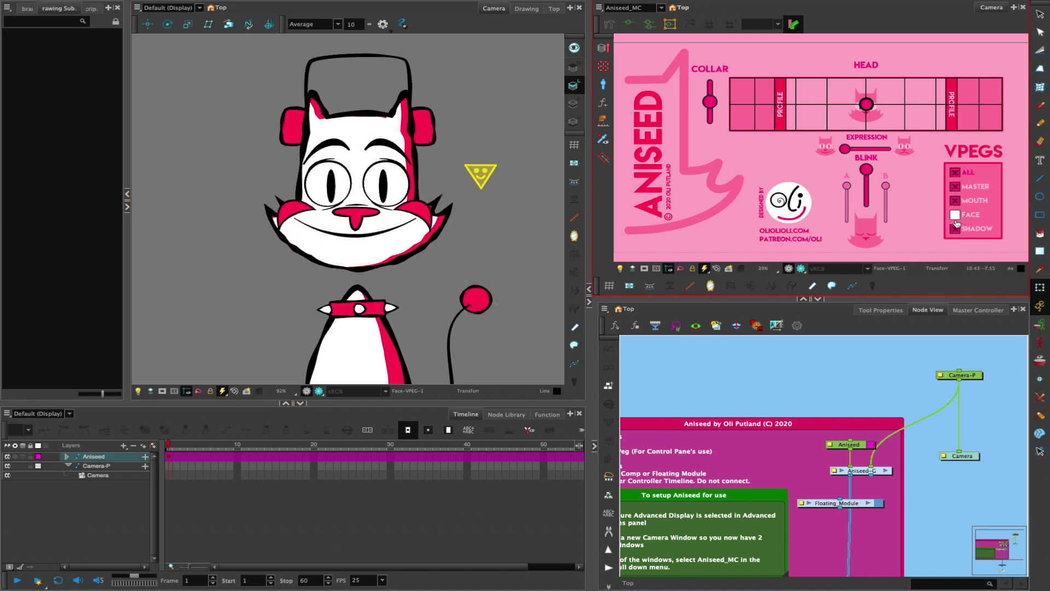
- Show the Shadow VPEG control, try shifting the cat's shading with it, and undo the change
{"action": "left_click", "coordinate": [955, 226]}
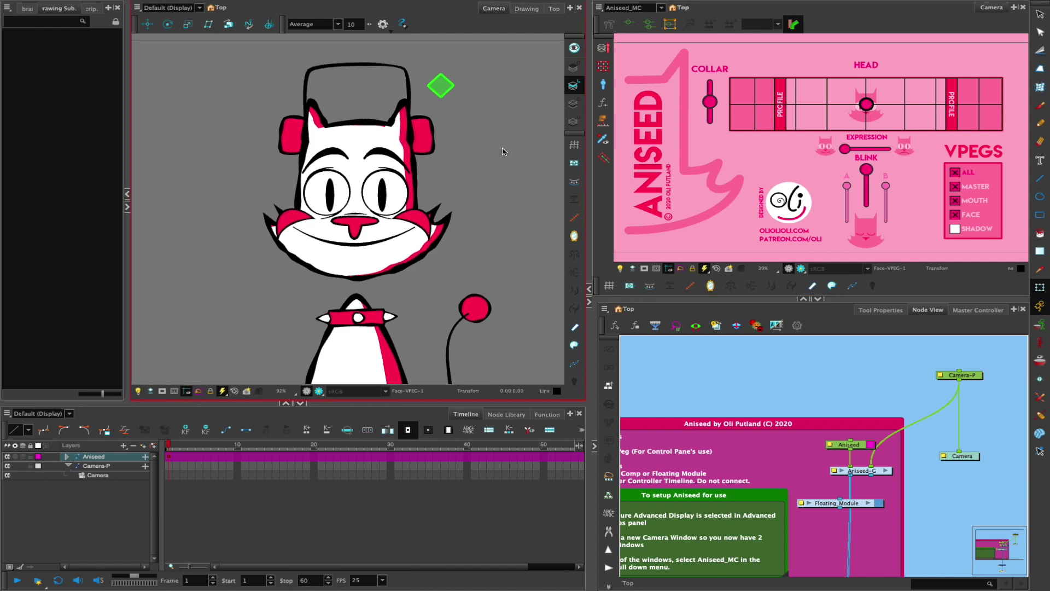
{"action": "left_click", "coordinate": [442, 88]}
{"action": "mouse_move", "coordinate": [443, 88]}
{"action": "left_mouse_down"}
{"action": "mouse_move", "coordinate": [459, 92]}
{"action": "mouse_move", "coordinate": [448, 91]}
{"action": "left_mouse_up"}
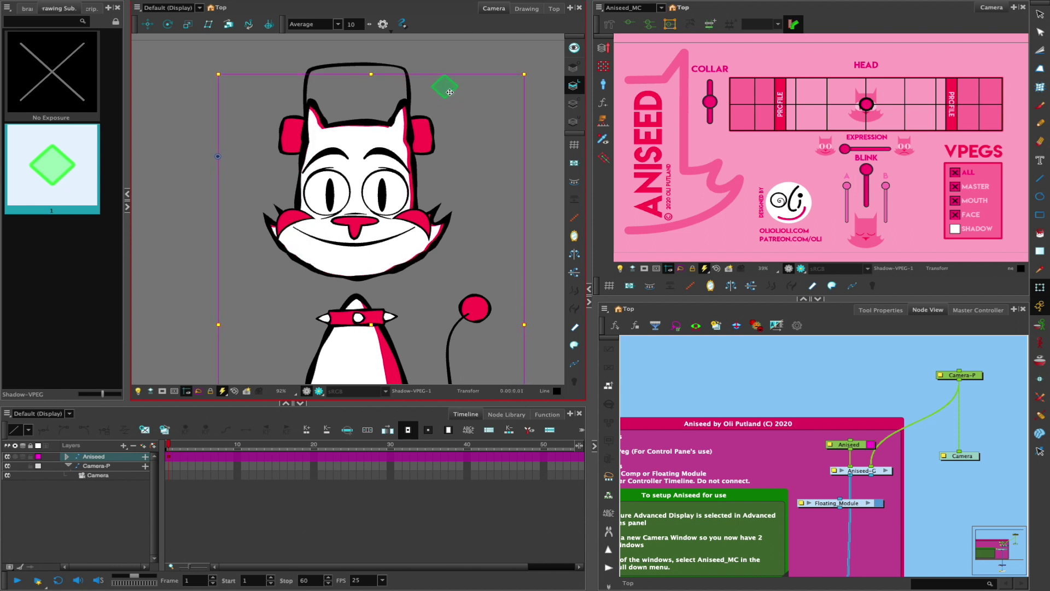
{"action": "key", "text": "ctrl+z"}
{"action": "left_click", "coordinate": [485, 172]}
- Cycle through the cat body's drawing substitutions, end on drawing 1, and clear the selection
{"action": "key", "text": "space"}
{"action": "left_click_drag", "start_coordinate": [467, 221], "coordinate": [464, 215]}
{"action": "scroll", "coordinate": [464, 215], "scroll_direction": "down", "scroll_amount": 5}
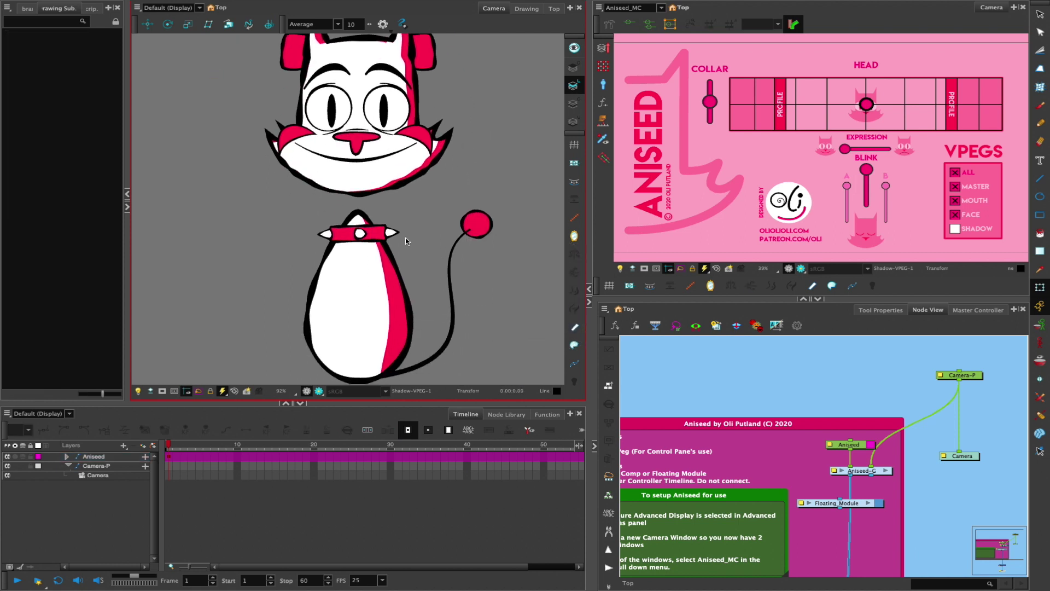
{"action": "left_click", "coordinate": [387, 312]}
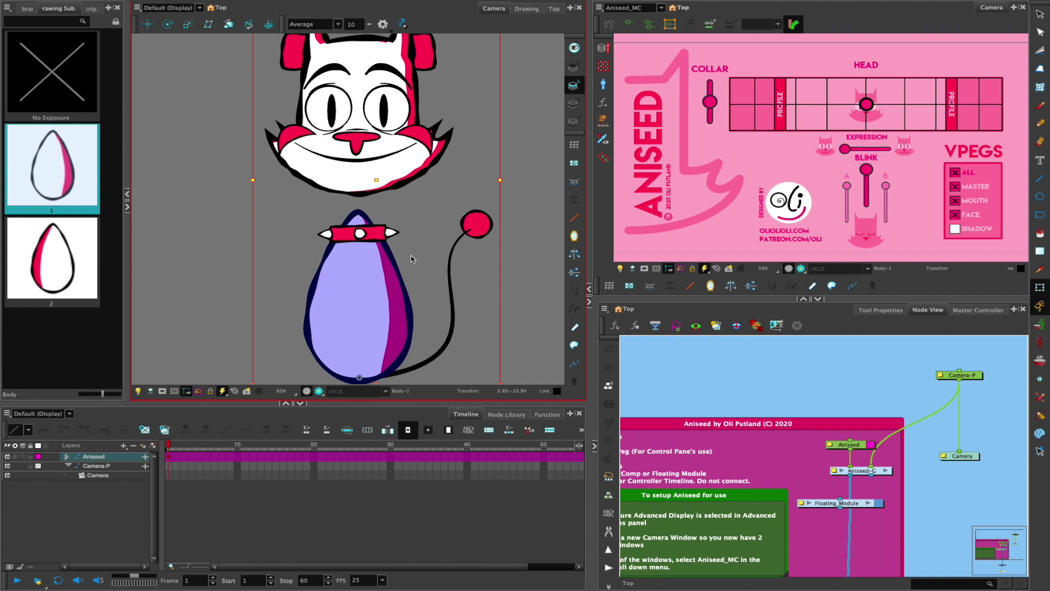
{"action": "key", "text": "bracketright"}
{"action": "key", "text": "bracketright"}
{"action": "key", "text": "bracketright"}
{"action": "key", "text": "bracketright"}
{"action": "key", "text": "bracketright"}
{"action": "key", "text": "bracketright"}
{"action": "left_click_drag", "start_coordinate": [438, 198], "coordinate": [415, 261]}
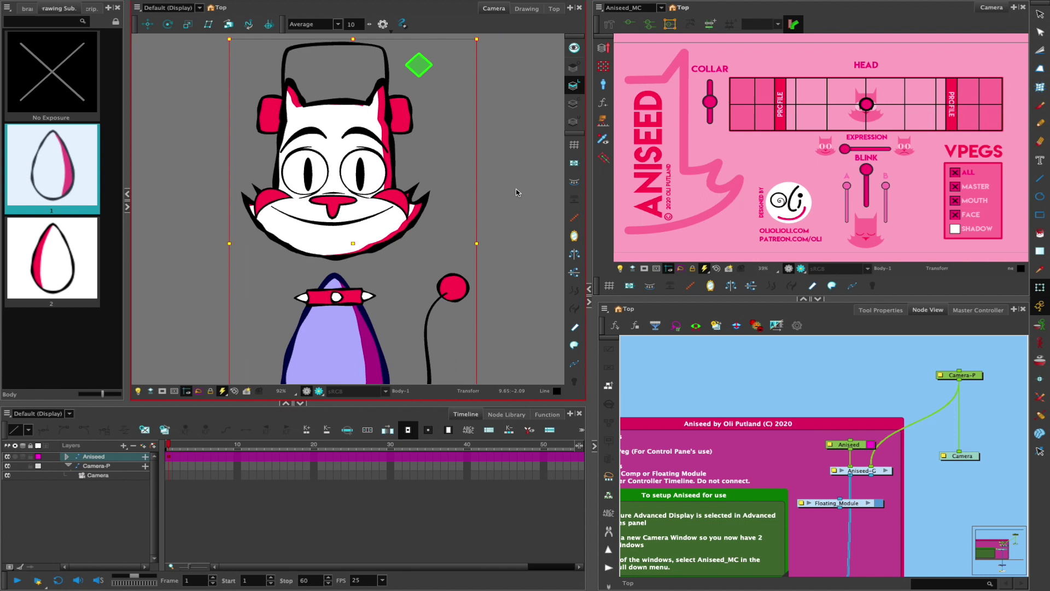
{"action": "left_click", "coordinate": [516, 193]}
- Toggle the All option of the VPEGs until every VPEG control is hidden
{"action": "scroll", "coordinate": [492, 186], "scroll_direction": "down", "scroll_amount": 3}
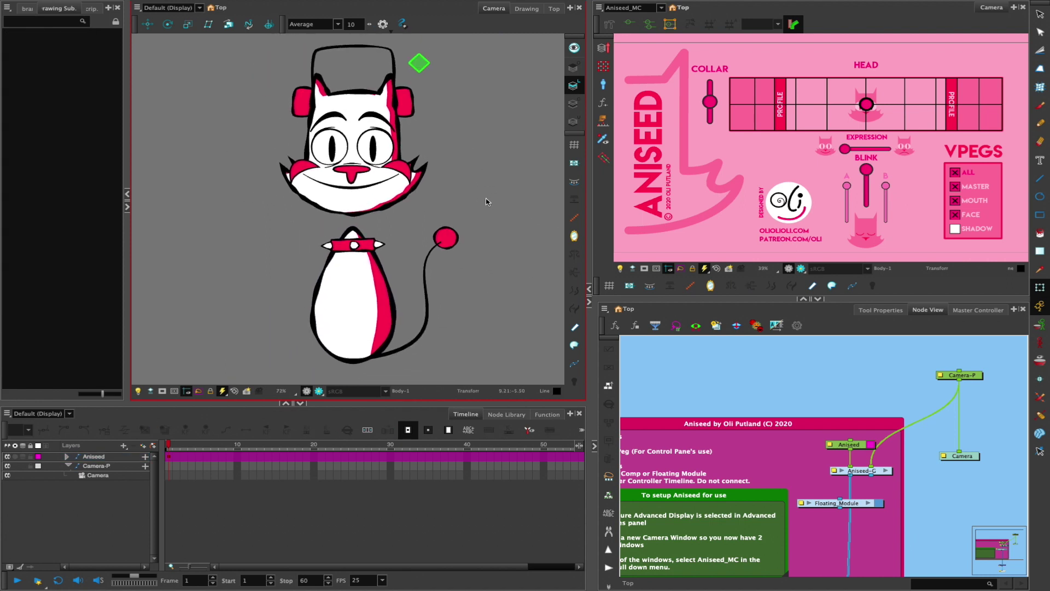
{"action": "left_click", "coordinate": [956, 173]}
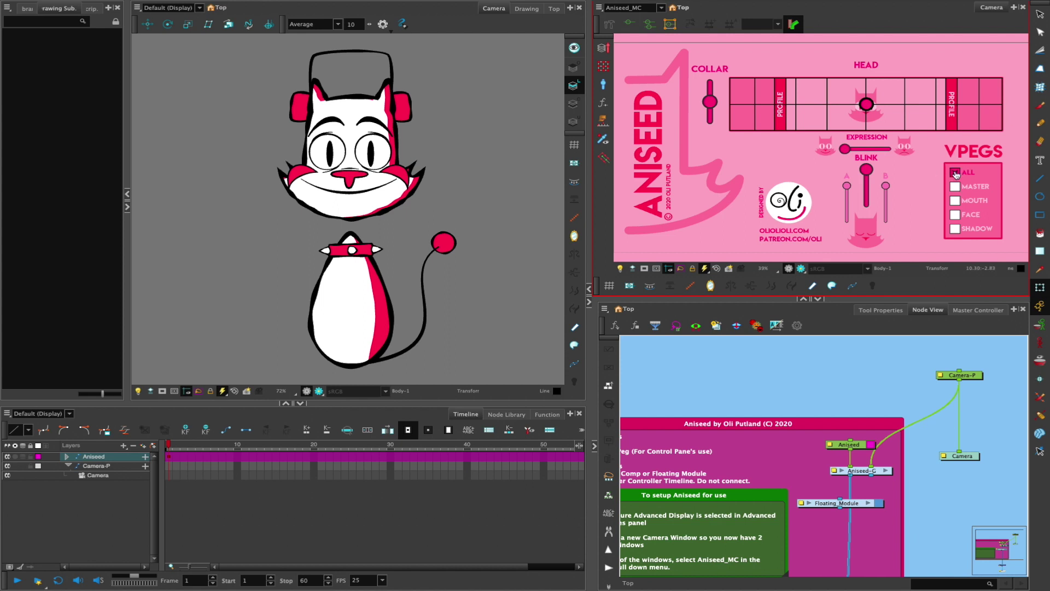
{"action": "left_click", "coordinate": [955, 173]}
{"action": "left_click", "coordinate": [956, 173]}
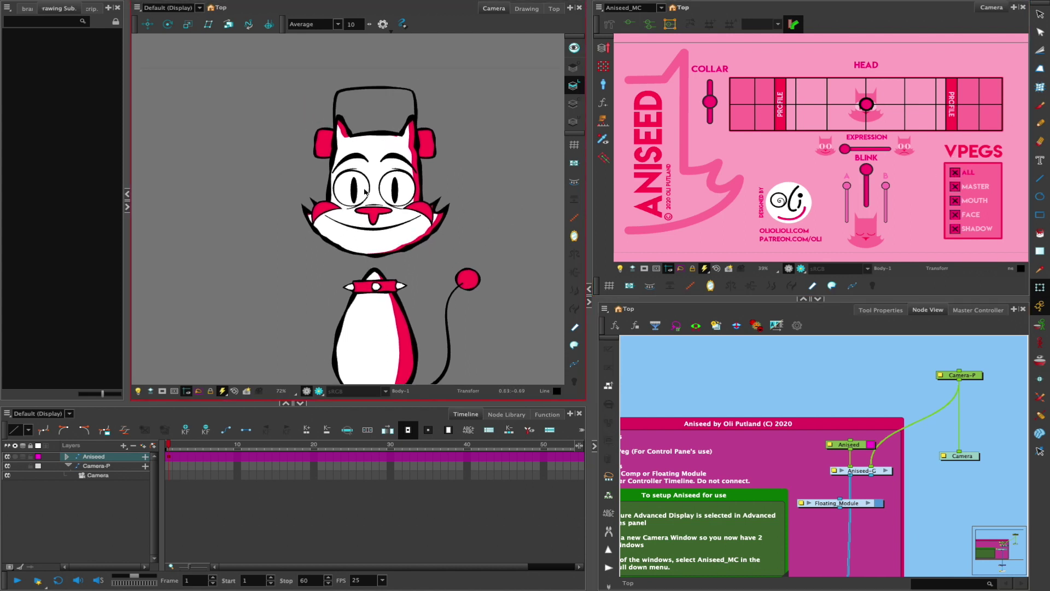
- Step through the drawing substitutions of the eye on the unshaded side, return to drawing 1, and clear the selection
{"action": "left_click", "coordinate": [365, 193]}
{"action": "key", "text": "bracketright"}
{"action": "key", "text": "bracketright"}
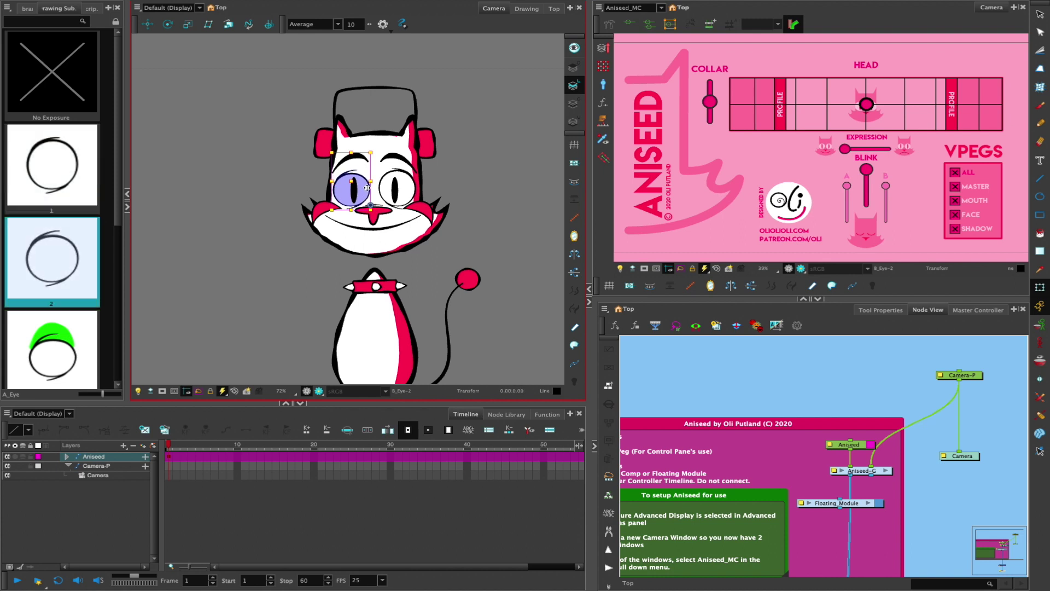
{"action": "key", "text": "bracketleft"}
{"action": "key", "text": "bracketleft"}
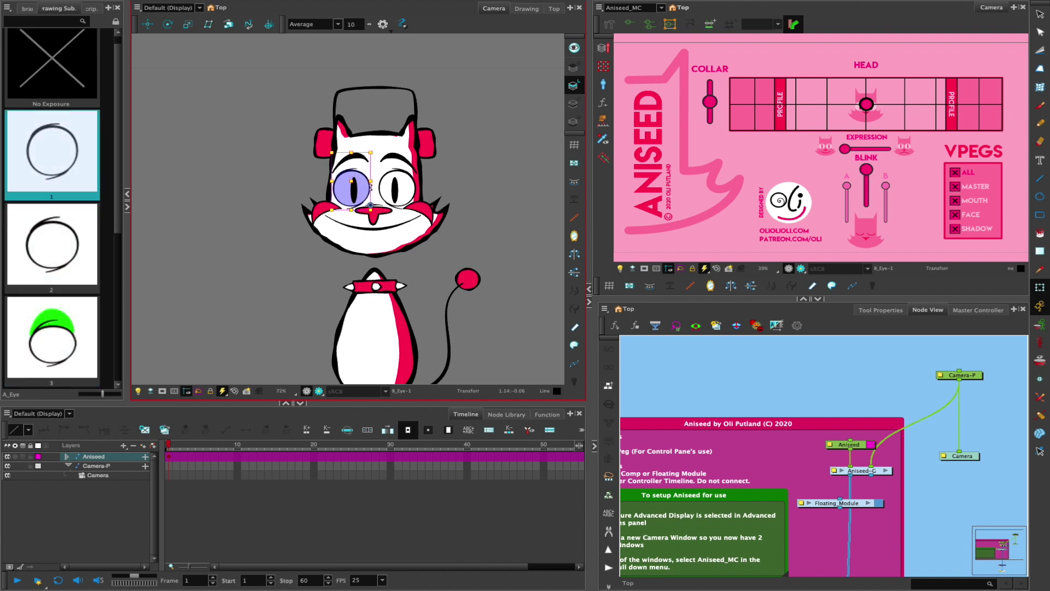
{"action": "left_click", "coordinate": [476, 162]}
- Try the Blink, A, B and Collar sliders, returning the blink sliders to 0.0 and Collar to 2.0
{"action": "left_click", "coordinate": [863, 169]}
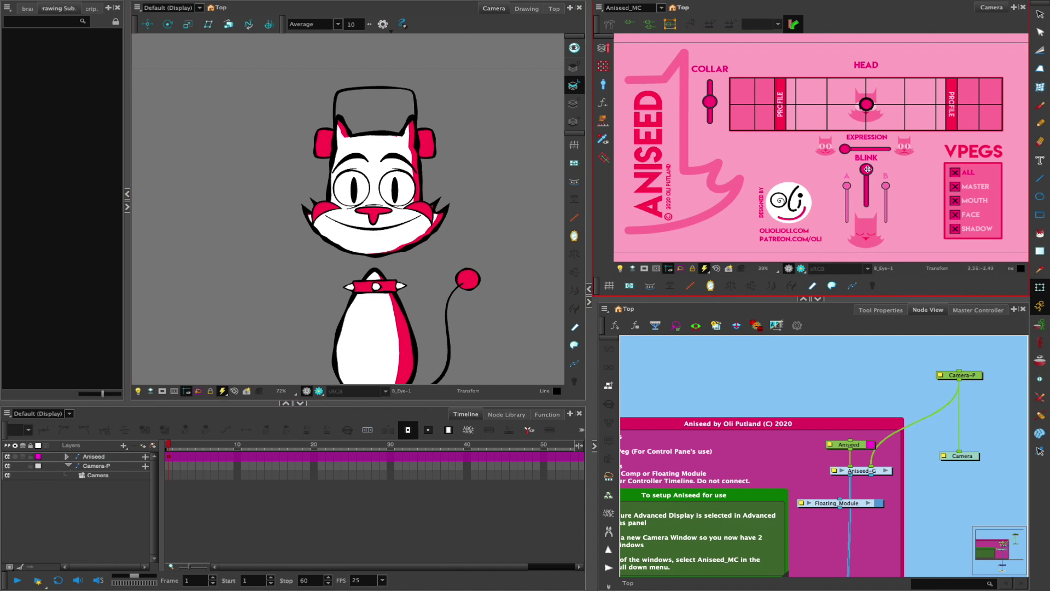
{"action": "mouse_move", "coordinate": [868, 169]}
{"action": "left_mouse_down"}
{"action": "mouse_move", "coordinate": [868, 207]}
{"action": "mouse_move", "coordinate": [868, 149]}
{"action": "left_mouse_up"}
{"action": "left_click_drag", "start_coordinate": [846, 188], "coordinate": [871, 162]}
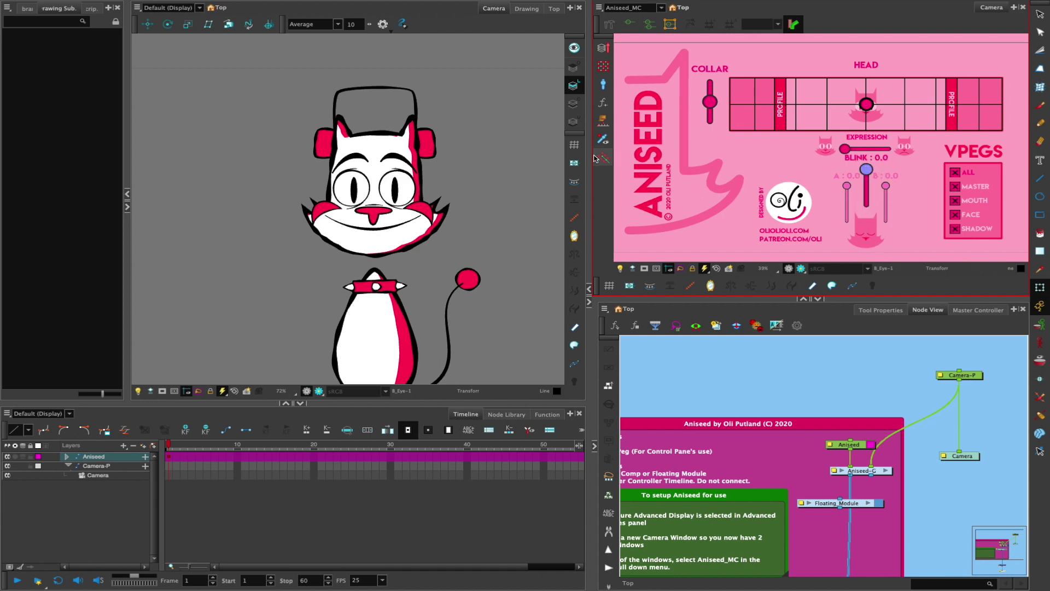
{"action": "mouse_move", "coordinate": [710, 103]}
{"action": "left_mouse_down"}
{"action": "mouse_move", "coordinate": [711, 125]}
{"action": "mouse_move", "coordinate": [710, 83]}
{"action": "mouse_move", "coordinate": [715, 133]}
{"action": "mouse_move", "coordinate": [711, 100]}
{"action": "left_mouse_up"}
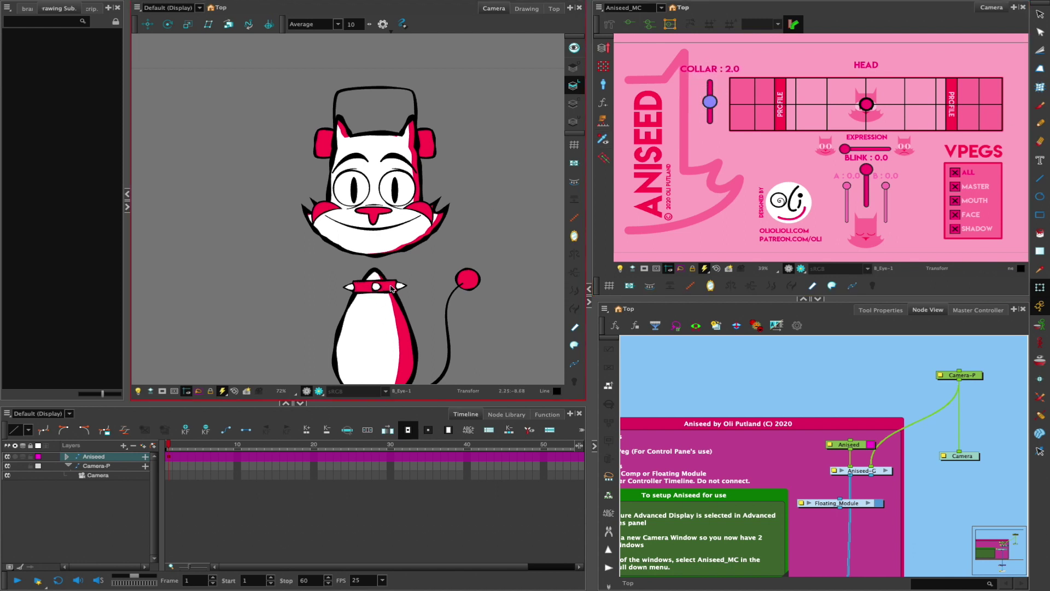
{"action": "mouse_move", "coordinate": [710, 112]}
{"action": "left_mouse_down"}
{"action": "mouse_move", "coordinate": [710, 77]}
{"action": "mouse_move", "coordinate": [710, 102]}
{"action": "left_mouse_up"}
- Move the red ball at the tip of the cat's tail slightly downwards
{"action": "left_click_drag", "start_coordinate": [510, 230], "coordinate": [484, 162]}
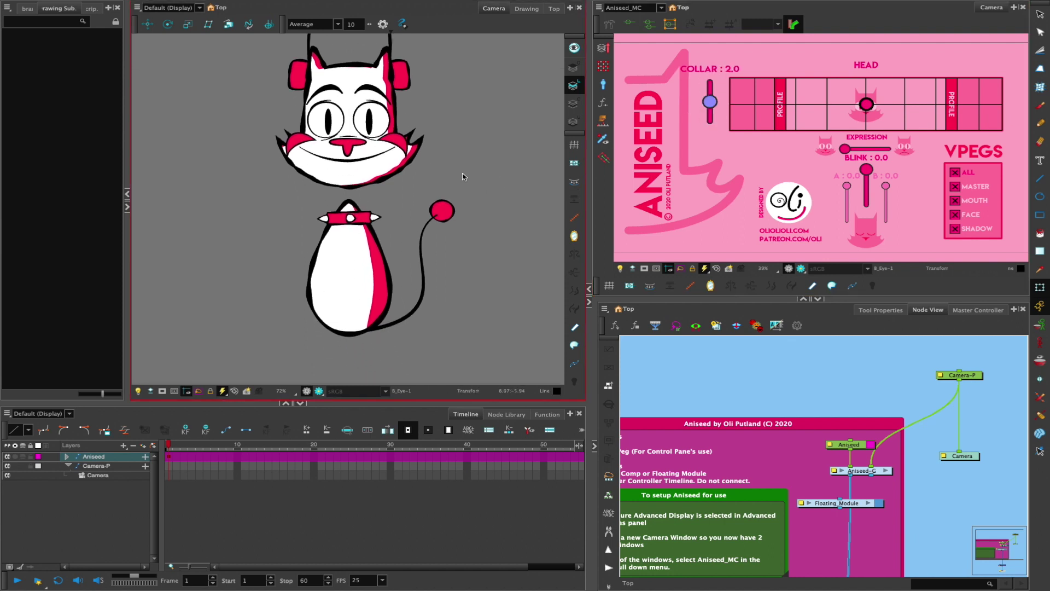
{"action": "left_click", "coordinate": [444, 209]}
{"action": "mouse_move", "coordinate": [448, 213]}
{"action": "left_mouse_down"}
{"action": "mouse_move", "coordinate": [465, 202]}
{"action": "mouse_move", "coordinate": [445, 251]}
{"action": "mouse_move", "coordinate": [417, 248]}
{"action": "mouse_move", "coordinate": [458, 199]}
{"action": "mouse_move", "coordinate": [453, 222]}
{"action": "mouse_move", "coordinate": [445, 218]}
{"action": "mouse_move", "coordinate": [480, 216]}
{"action": "mouse_move", "coordinate": [465, 187]}
{"action": "mouse_move", "coordinate": [473, 231]}
{"action": "mouse_move", "coordinate": [404, 221]}
{"action": "mouse_move", "coordinate": [435, 205]}
{"action": "mouse_move", "coordinate": [448, 218]}
{"action": "left_mouse_up"}
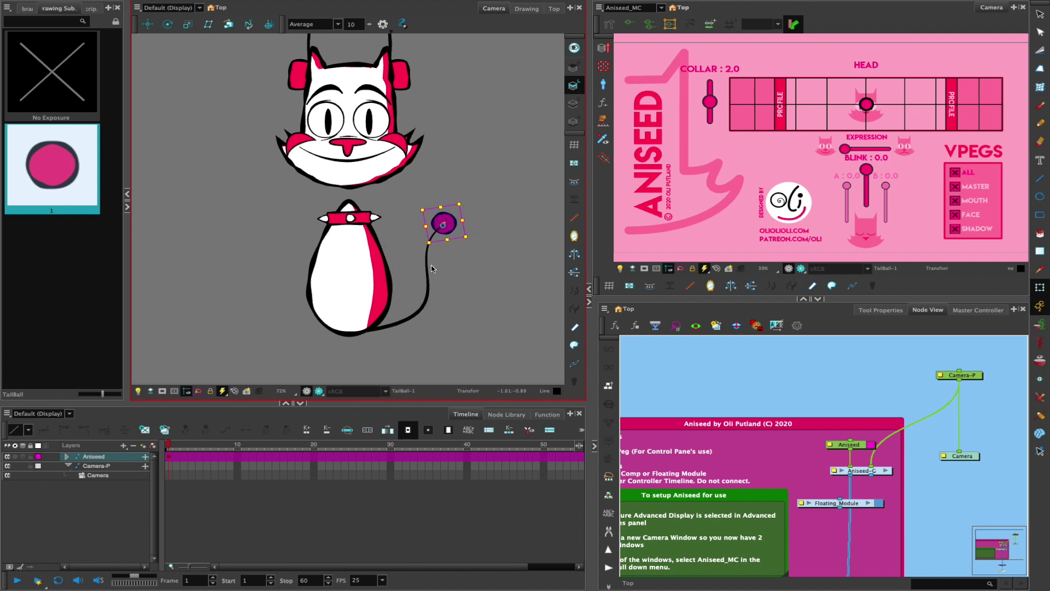
- Show only the deformation controls of the cat's tail line
{"action": "left_click", "coordinate": [428, 282]}
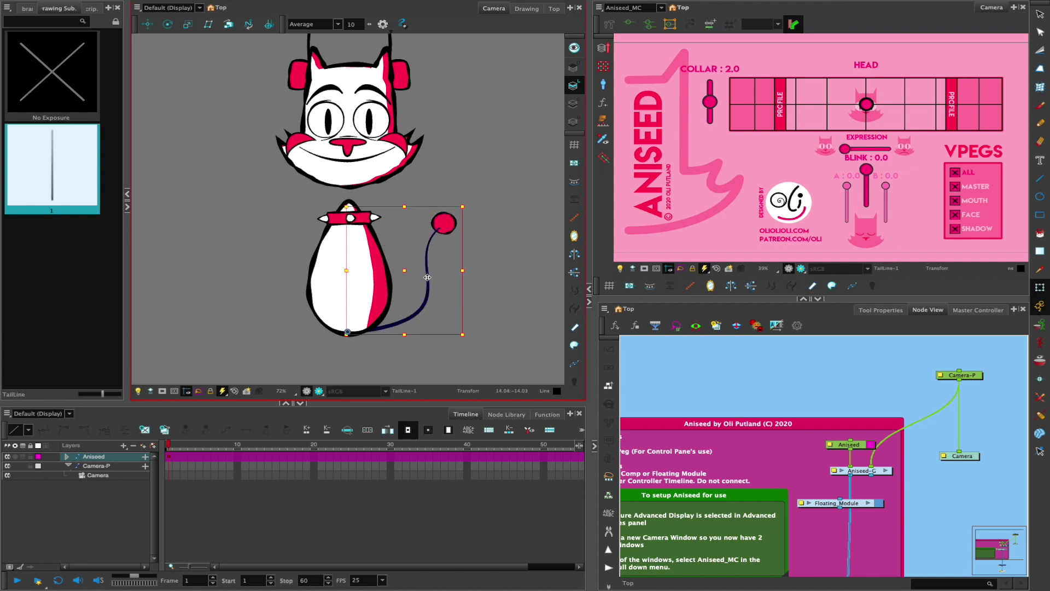
{"action": "left_click", "coordinate": [631, 32]}
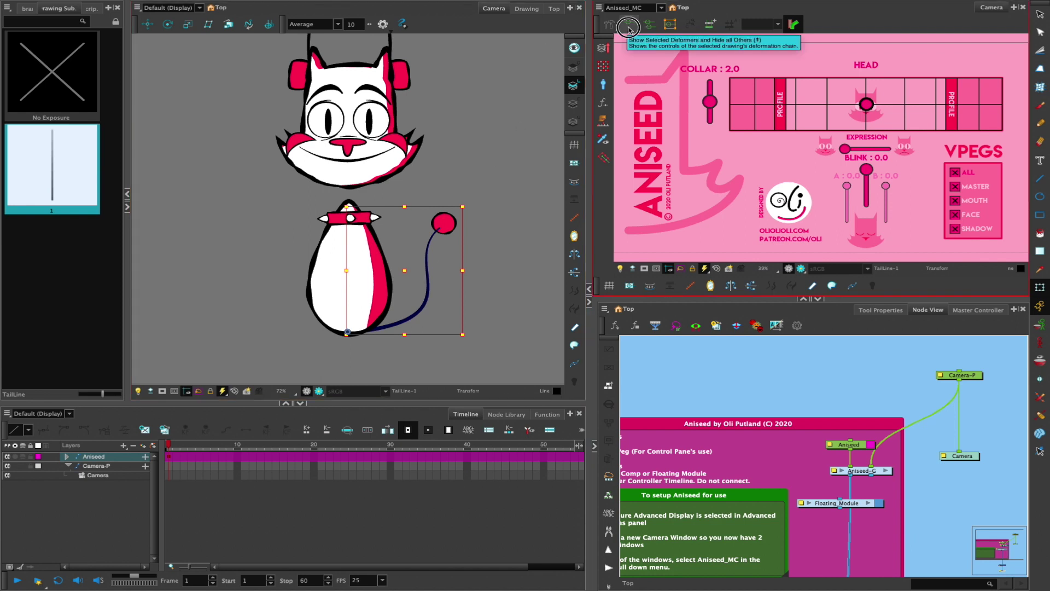
{"action": "left_click", "coordinate": [629, 29]}
{"action": "left_click", "coordinate": [400, 264]}
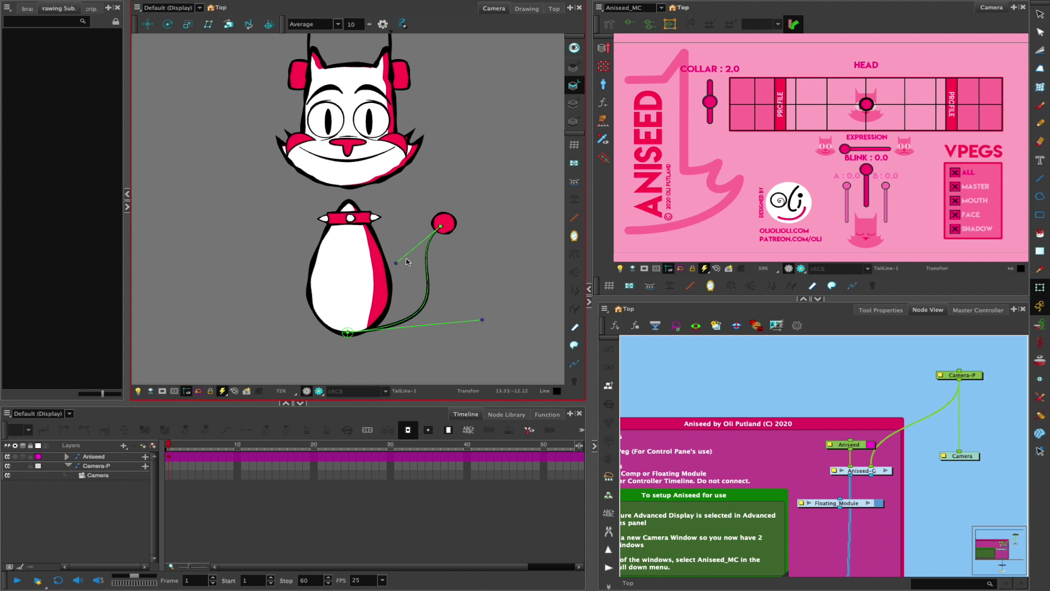
- Reshape the tail's curve by pulling in the deformer handle at its base, and hide the deformation controls
{"action": "left_click", "coordinate": [451, 222]}
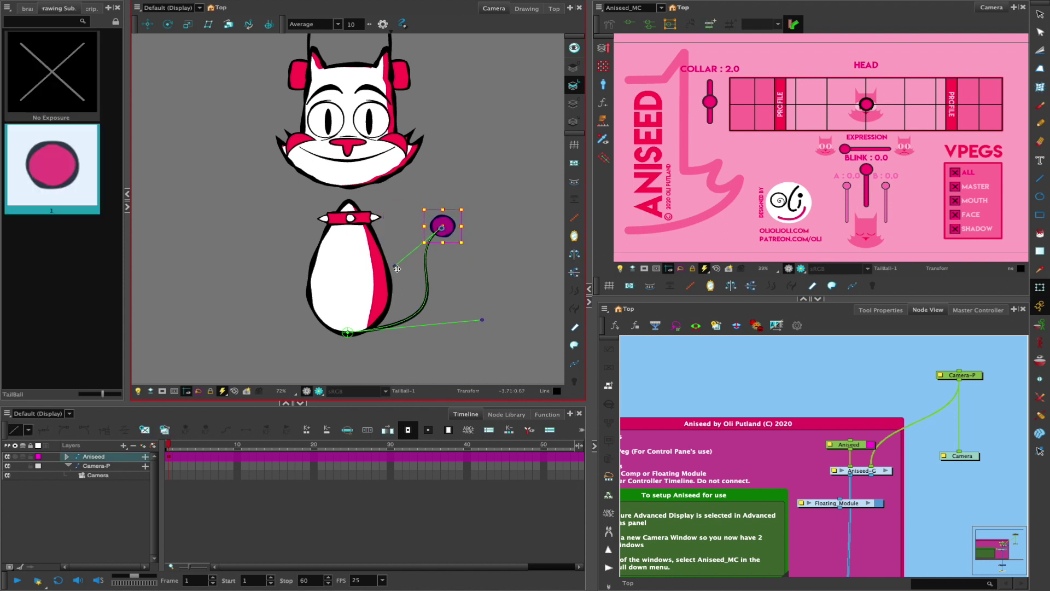
{"action": "mouse_move", "coordinate": [480, 322]}
{"action": "left_mouse_down"}
{"action": "mouse_move", "coordinate": [446, 325]}
{"action": "mouse_move", "coordinate": [459, 320]}
{"action": "left_mouse_up"}
{"action": "left_click", "coordinate": [630, 29]}
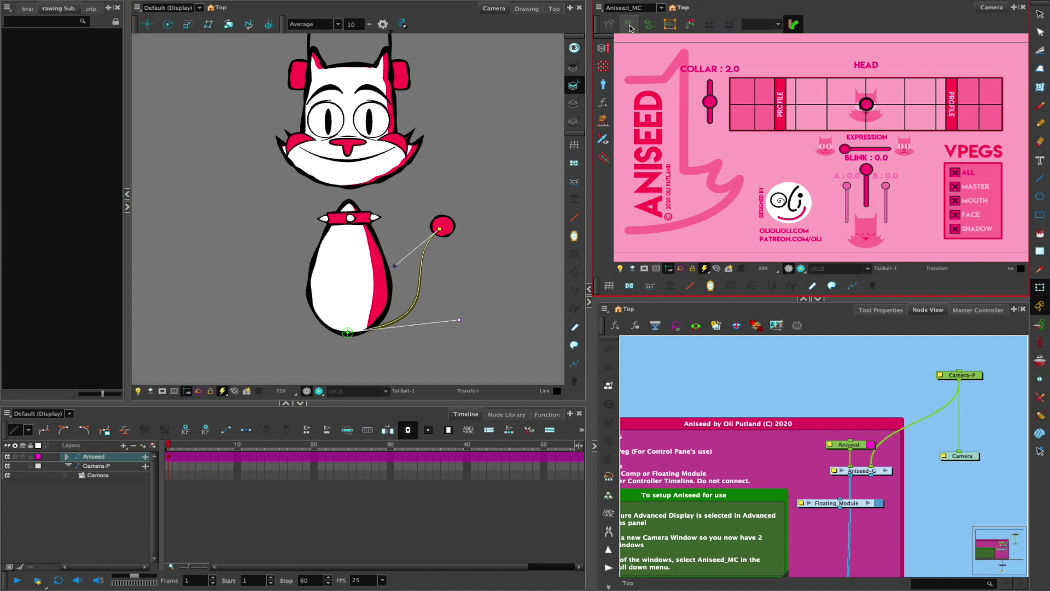
- Try moving the pupil of the eye on the shaded side beyond the eye's outer edge, and undo the move
{"action": "left_click_drag", "start_coordinate": [481, 176], "coordinate": [477, 233]}
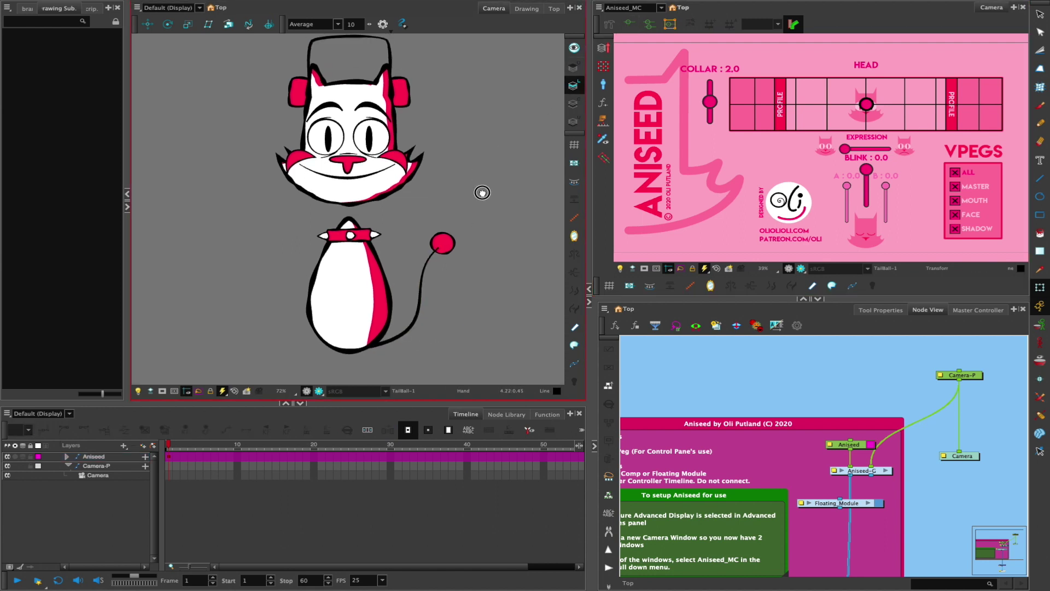
{"action": "scroll", "coordinate": [450, 214], "scroll_direction": "down", "scroll_amount": 2}
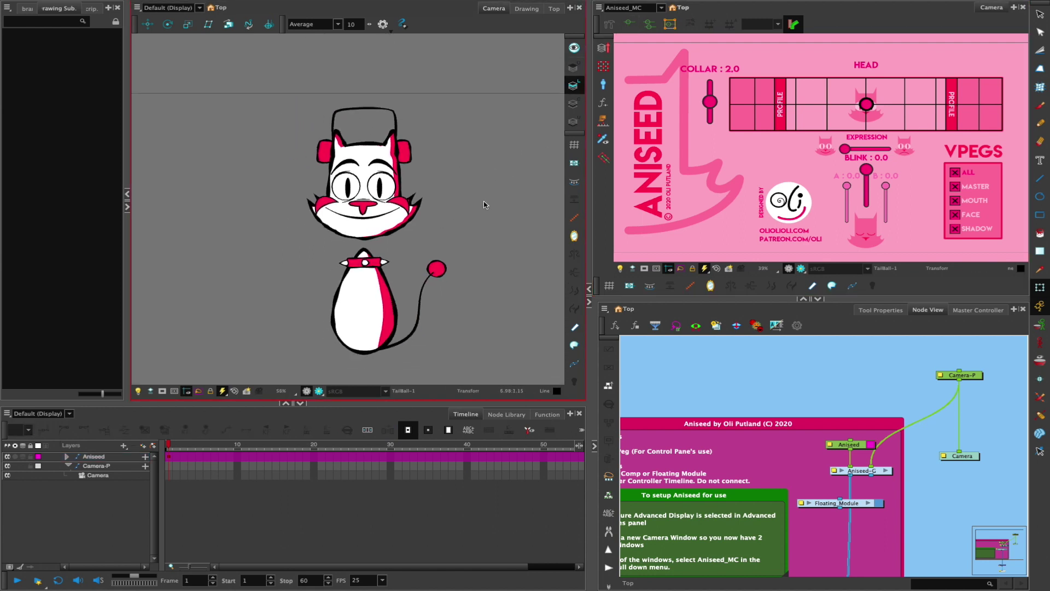
{"action": "left_click", "coordinate": [381, 191]}
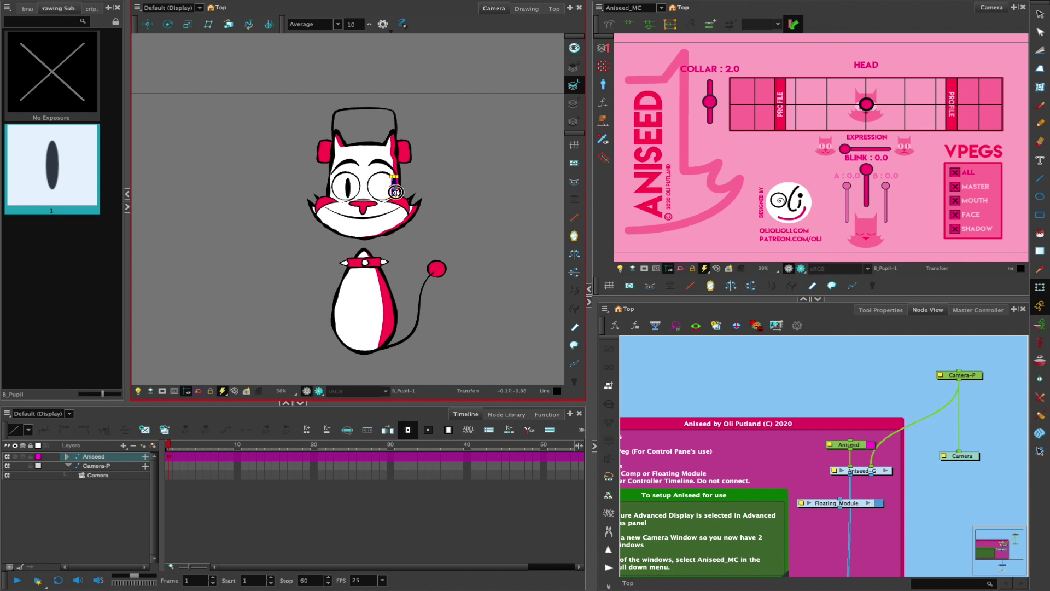
{"action": "key", "text": "ctrl+z"}
- Set the Blink slider to 4.0 and move the shaded-side eye's pupil to the eye's outer edge
{"action": "scroll", "coordinate": [395, 187], "scroll_direction": "up", "scroll_amount": 3}
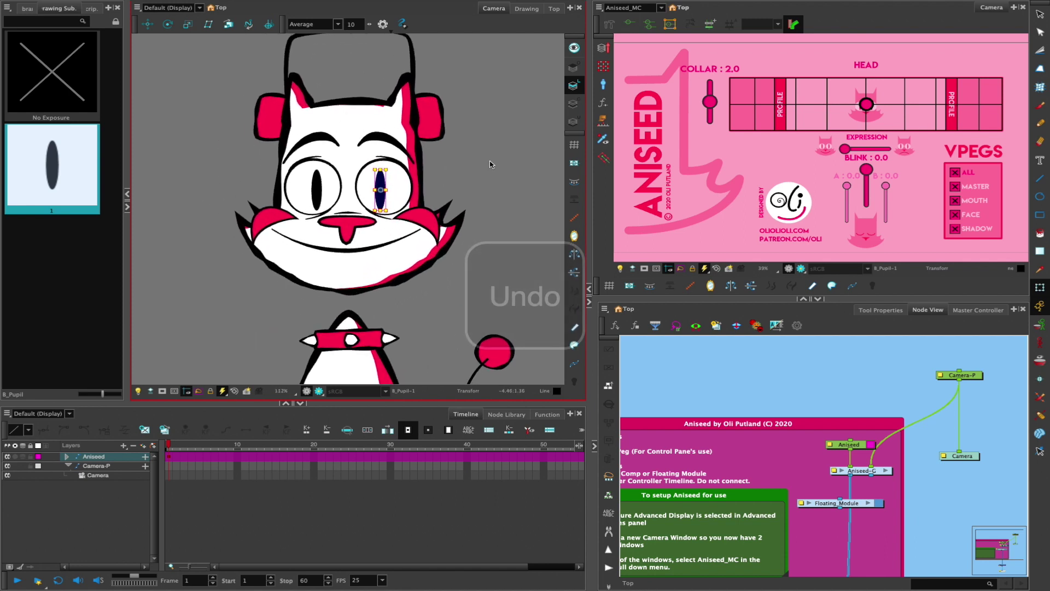
{"action": "left_click_drag", "start_coordinate": [529, 136], "coordinate": [522, 132]}
{"action": "left_click_drag", "start_coordinate": [866, 169], "coordinate": [867, 198]}
{"action": "left_click", "coordinate": [378, 181]}
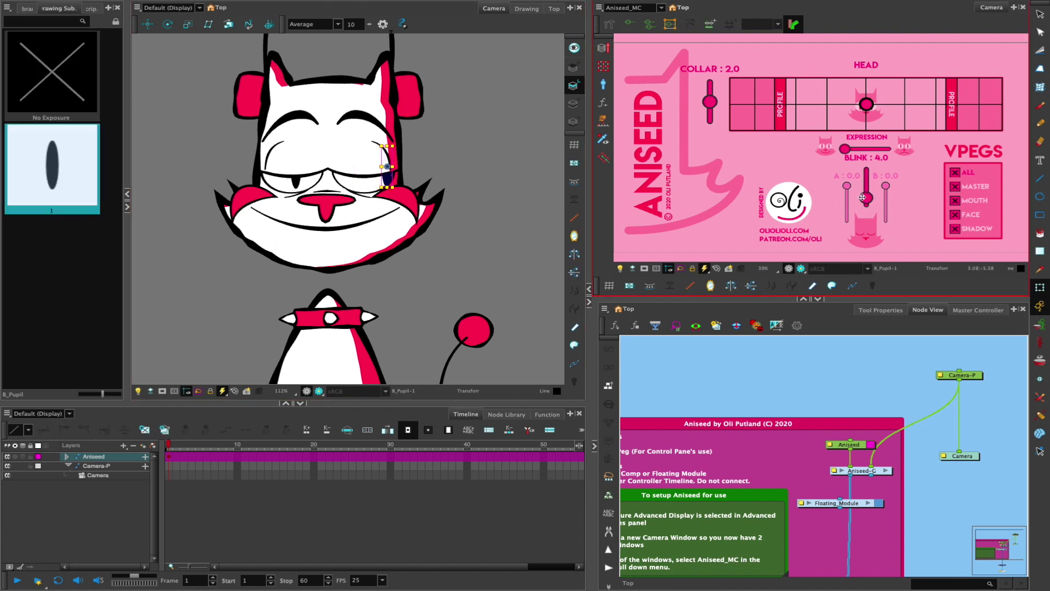
- Undo the Blink change back to 0.0 and move the shaded-side eye's pupil from the outer edge to the eye's centre
{"action": "key", "text": "ctrl+z"}
{"action": "left_click", "coordinate": [388, 172]}
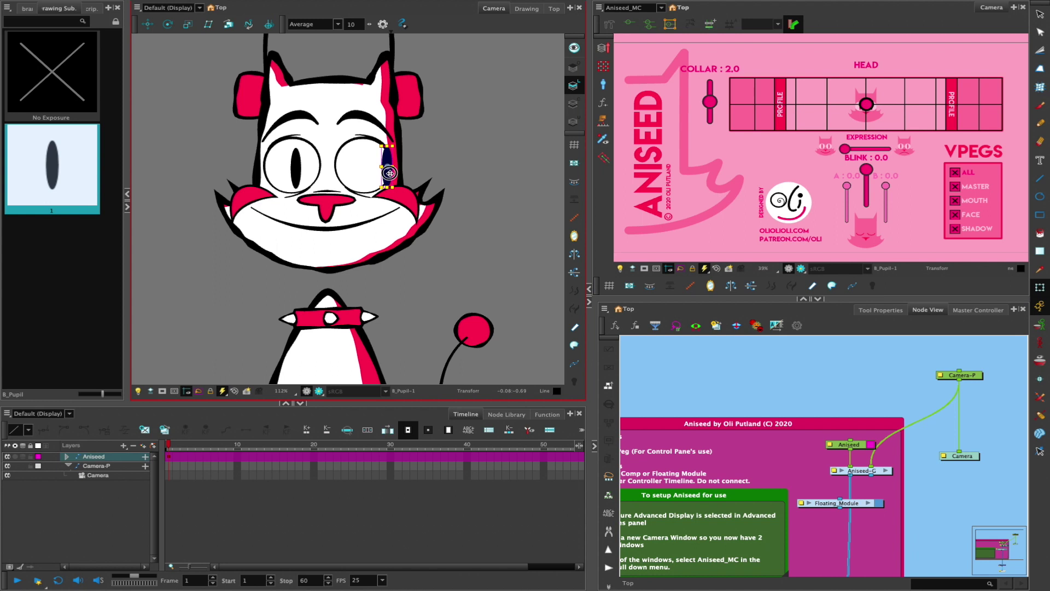
{"action": "left_click", "coordinate": [428, 156]}
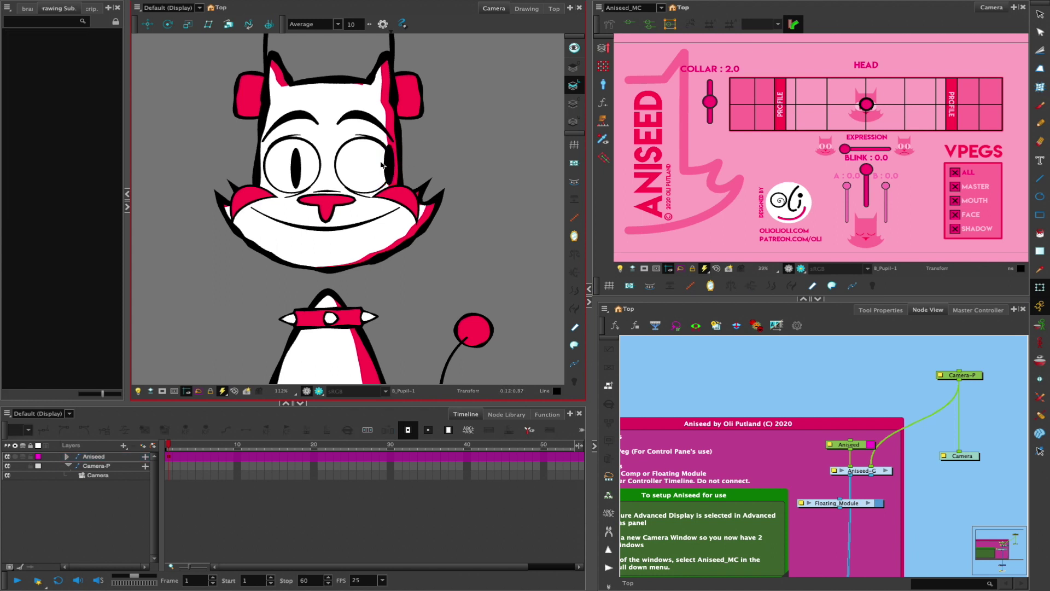
{"action": "key", "text": "ctrl+z"}
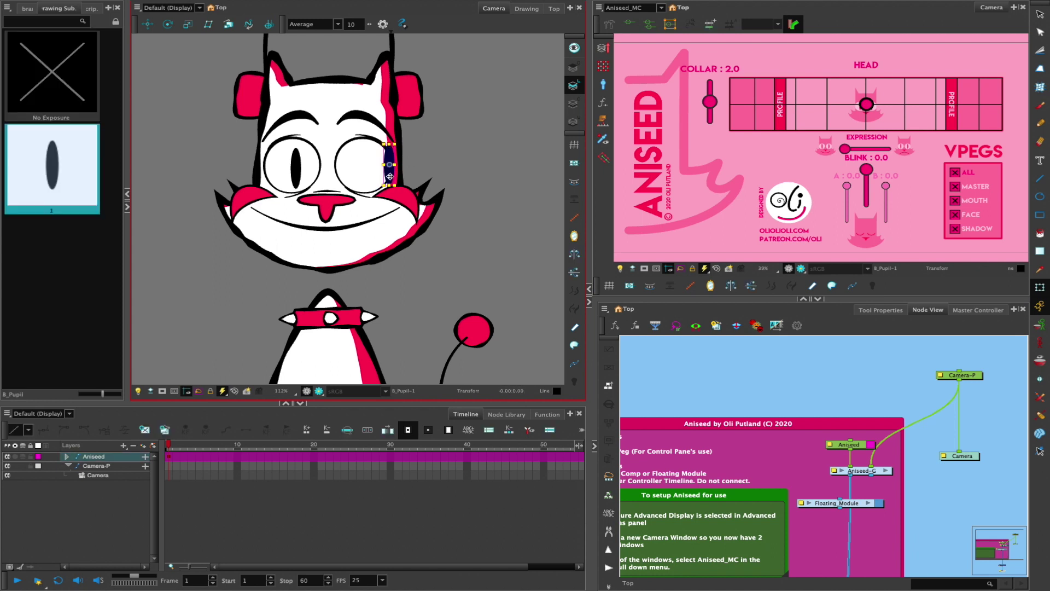
{"action": "left_click_drag", "start_coordinate": [390, 174], "coordinate": [357, 174]}
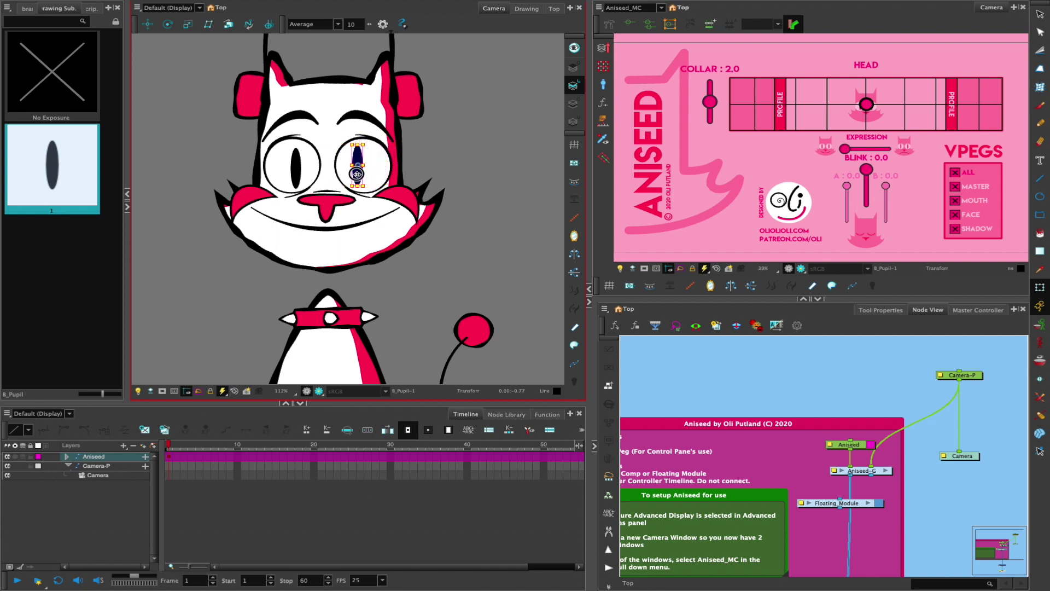
{"action": "left_click", "coordinate": [458, 154]}
{"action": "scroll", "coordinate": [413, 265], "scroll_direction": "down", "scroll_amount": 1}
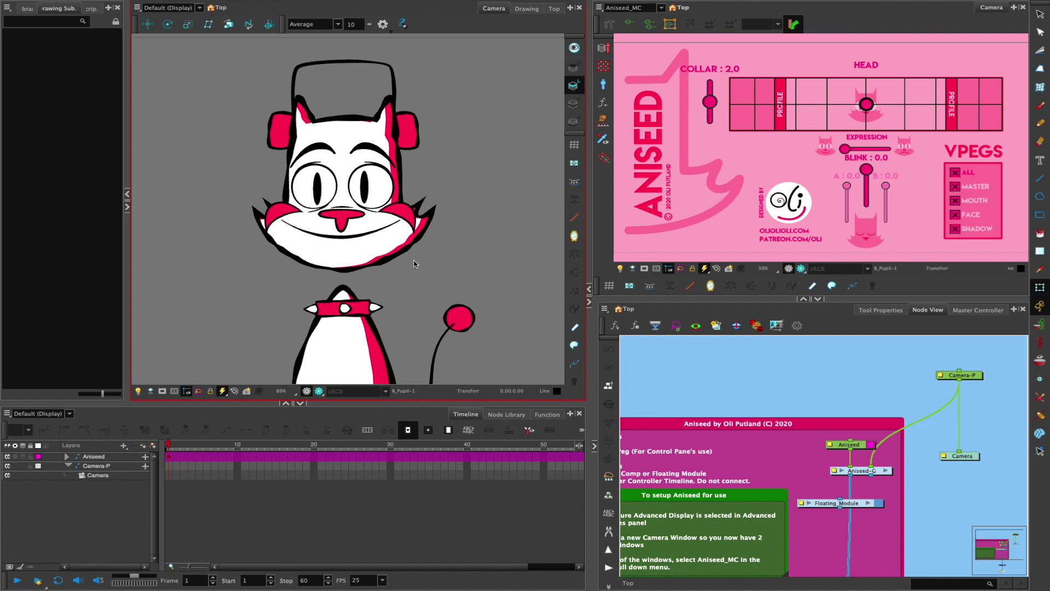
- Try moving the eyebrow on the head's unshaded side down towards the eye, and undo the move
{"action": "left_click", "coordinate": [319, 144]}
{"action": "left_click_drag", "start_coordinate": [318, 137], "coordinate": [322, 167]}
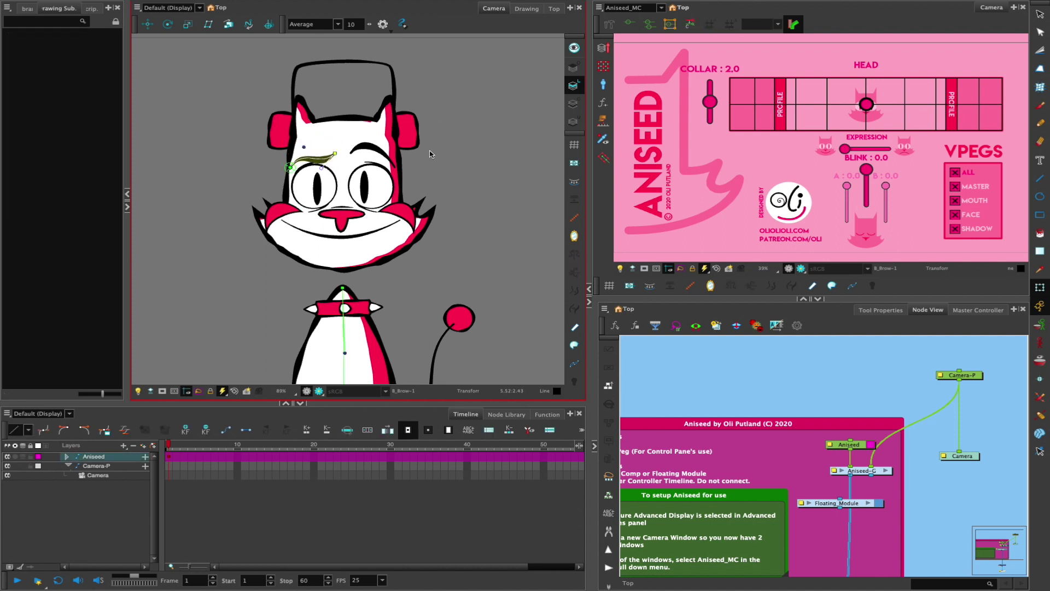
{"action": "key", "text": "ctrl+z"}
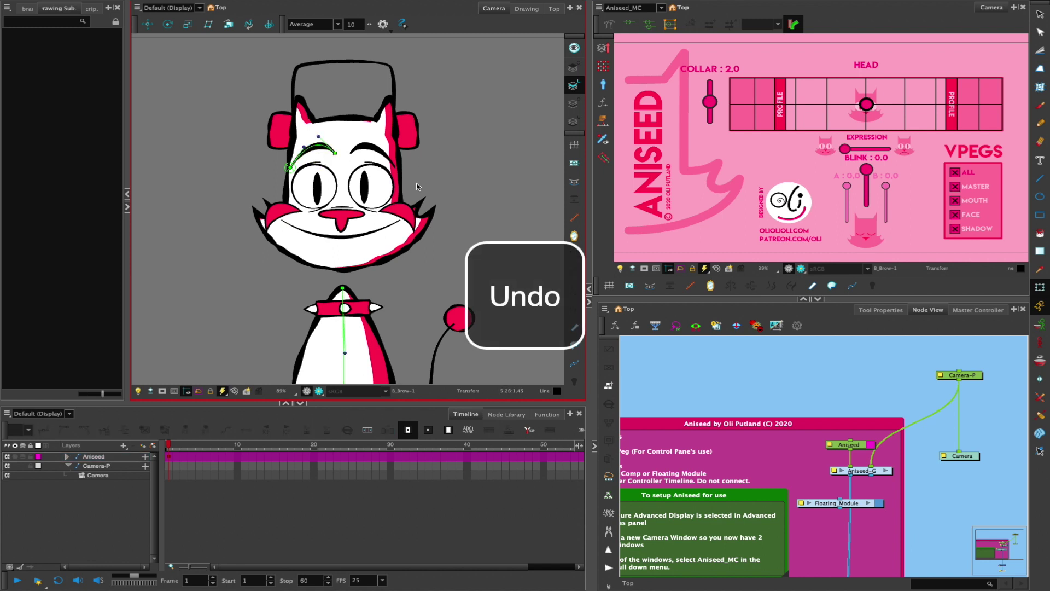
- Cycle the front-facing smiling mouth back and forth through its drawing substitutions up to drawing 9, and return it to drawing 1
{"action": "left_click", "coordinate": [403, 225]}
{"action": "key", "text": "bracketright"}
{"action": "key", "text": "bracketright"}
{"action": "key", "text": "bracketright"}
{"action": "key", "text": "bracketright"}
{"action": "key", "text": "bracketright"}
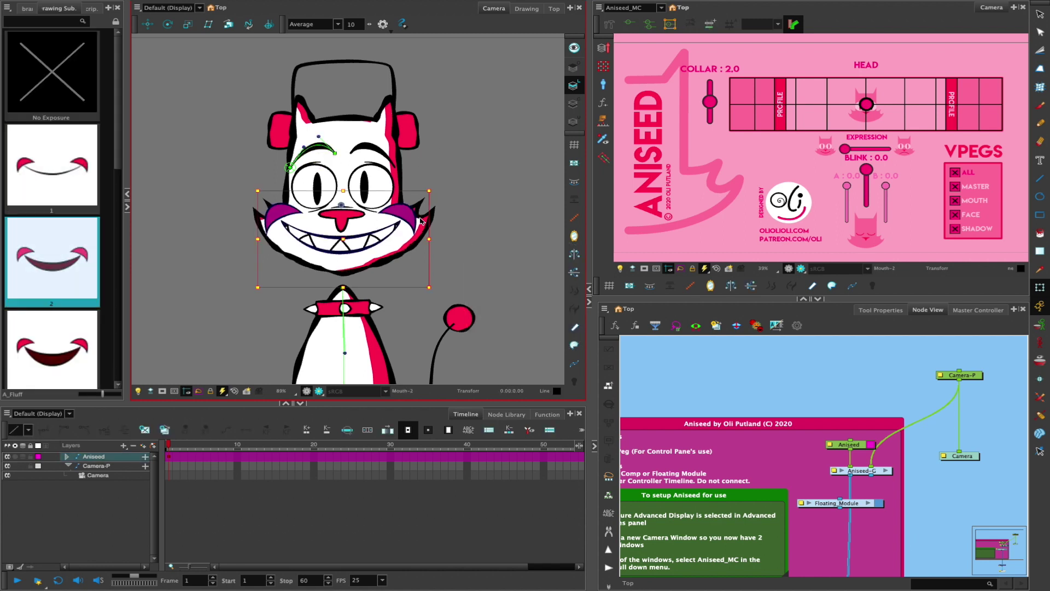
{"action": "key", "text": "bracketright"}
{"action": "key", "text": "bracketright"}
{"action": "key", "text": "bracketright"}
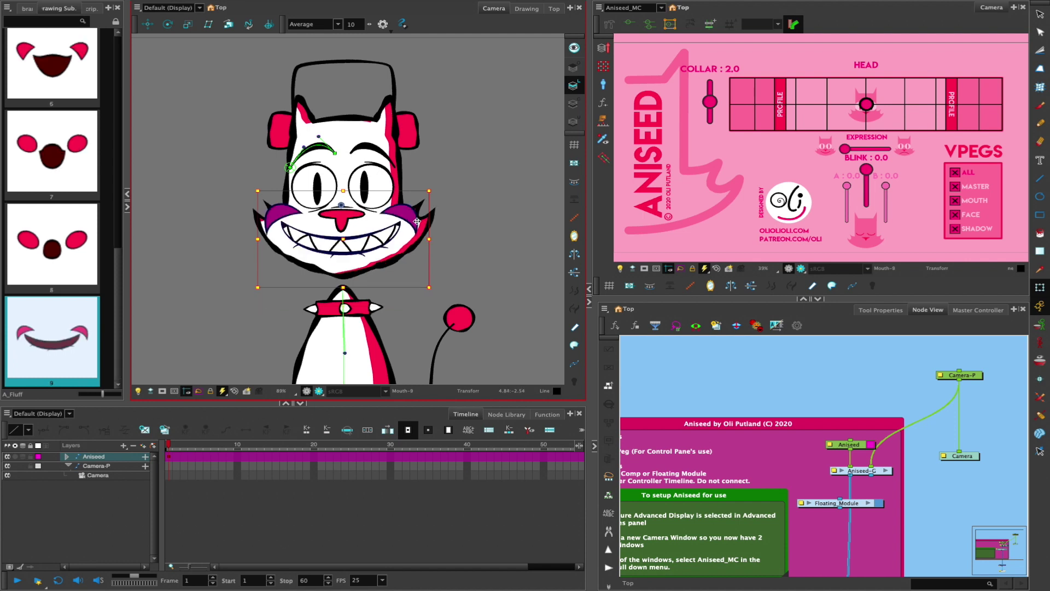
{"action": "key", "text": "bracketleft"}
{"action": "key", "text": "bracketleft"}
{"action": "key", "text": "bracketleft"}
{"action": "key", "text": "bracketleft"}
{"action": "key", "text": "bracketleft"}
{"action": "key", "text": "bracketleft"}
{"action": "key", "text": "bracketleft"}
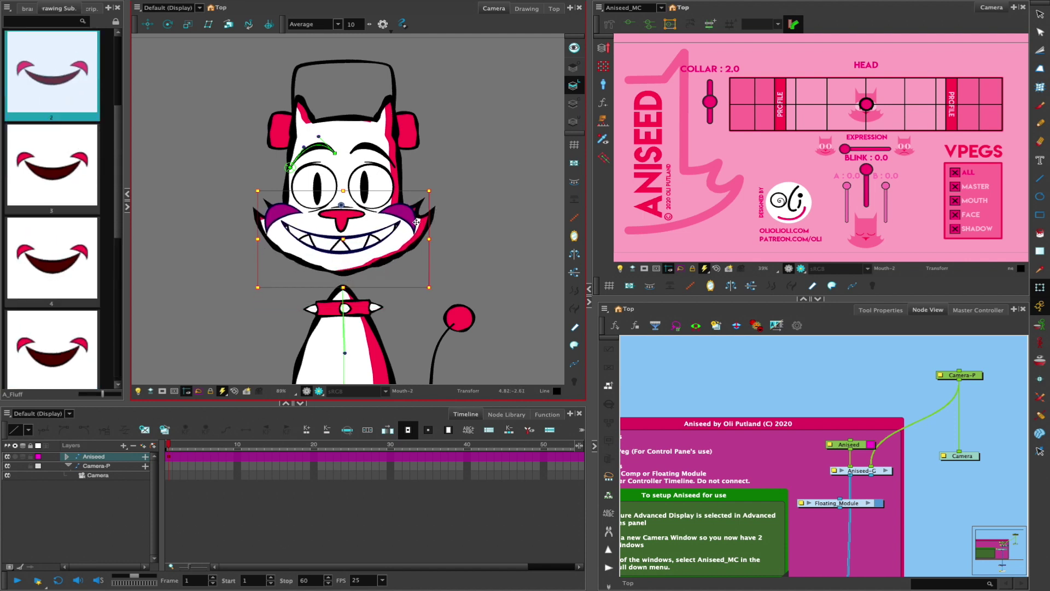
{"action": "key", "text": "bracketright"}
{"action": "key", "text": "bracketright"}
{"action": "key", "text": "bracketright"}
{"action": "key", "text": "bracketright"}
{"action": "key", "text": "bracketright"}
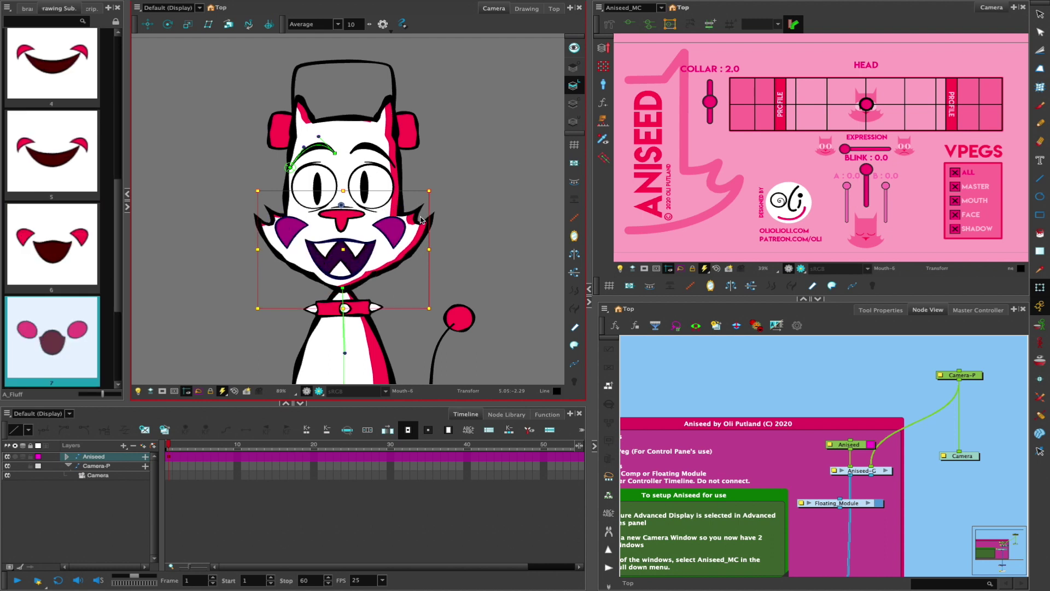
{"action": "key", "text": "bracketleft"}
{"action": "key", "text": "bracketleft"}
{"action": "key", "text": "bracketleft"}
{"action": "key", "text": "bracketleft"}
{"action": "key", "text": "bracketleft"}
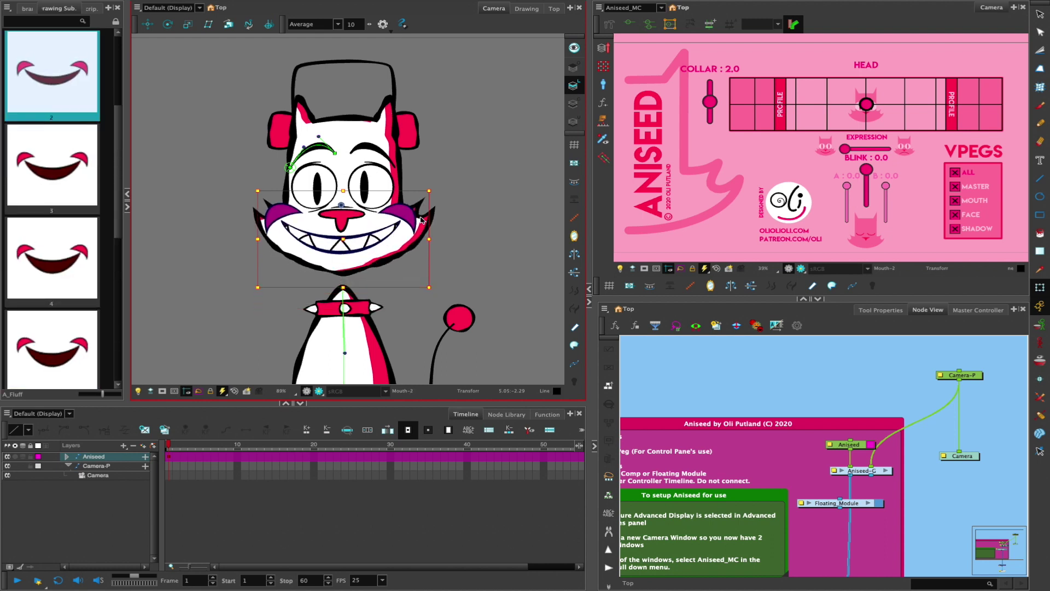
{"action": "key", "text": "bracketright"}
{"action": "key", "text": "bracketright"}
{"action": "key", "text": "bracketright"}
{"action": "key", "text": "bracketright"}
{"action": "key", "text": "bracketright"}
{"action": "key", "text": "bracketright"}
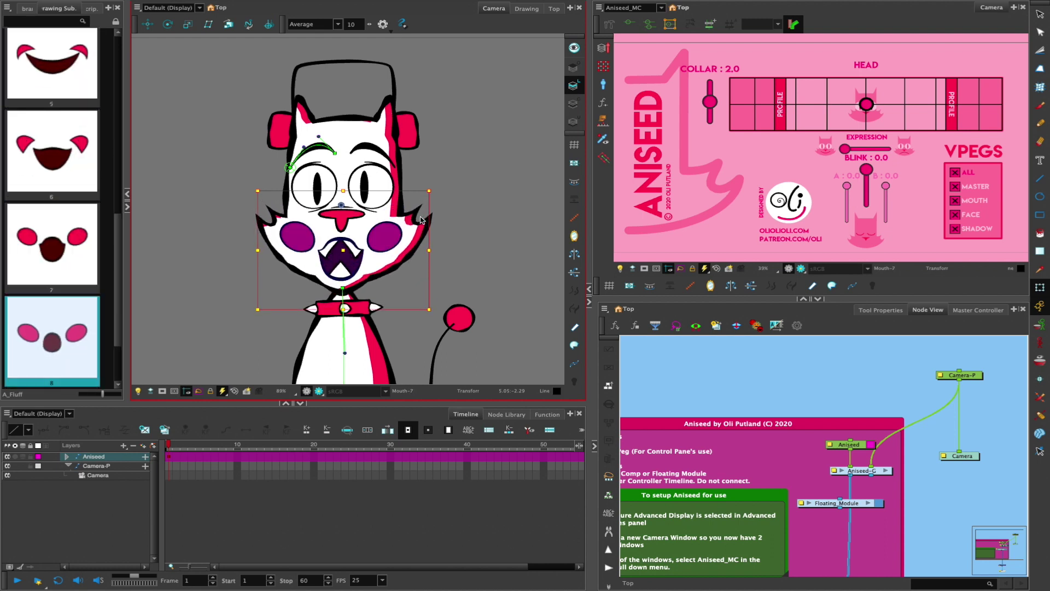
{"action": "key", "text": "bracketleft"}
{"action": "key", "text": "bracketleft"}
{"action": "key", "text": "bracketleft"}
{"action": "key", "text": "bracketleft"}
{"action": "key", "text": "bracketleft"}
{"action": "key", "text": "bracketleft"}
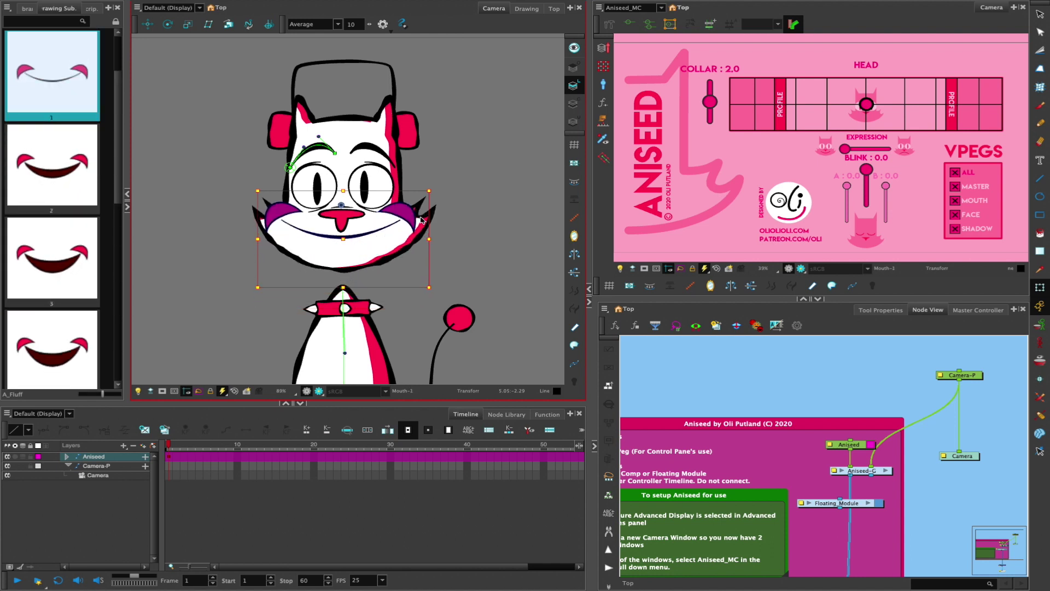
{"action": "left_click", "coordinate": [513, 234]}
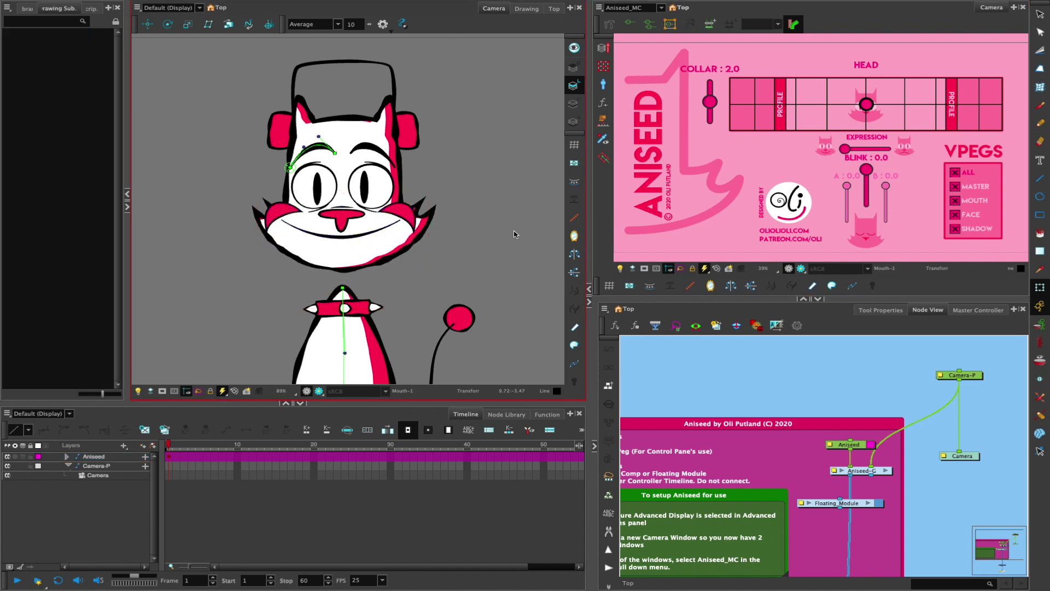
- Set the Expression slider to the frowning face and cycle the frown mouth's drawings up to 8 and back to 1
{"action": "left_click_drag", "start_coordinate": [845, 148], "coordinate": [898, 151]}
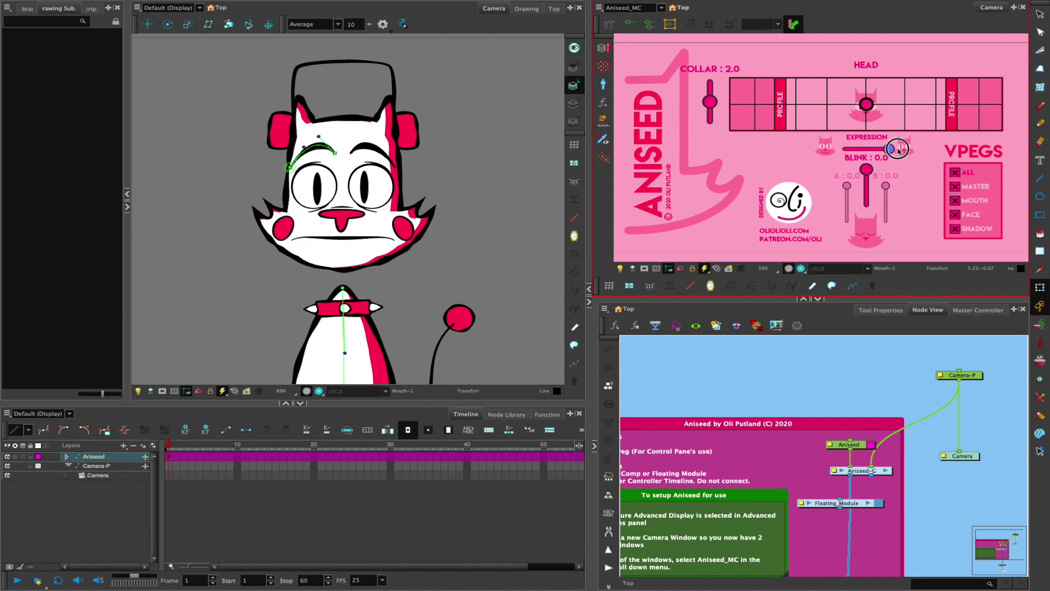
{"action": "left_click", "coordinate": [406, 234]}
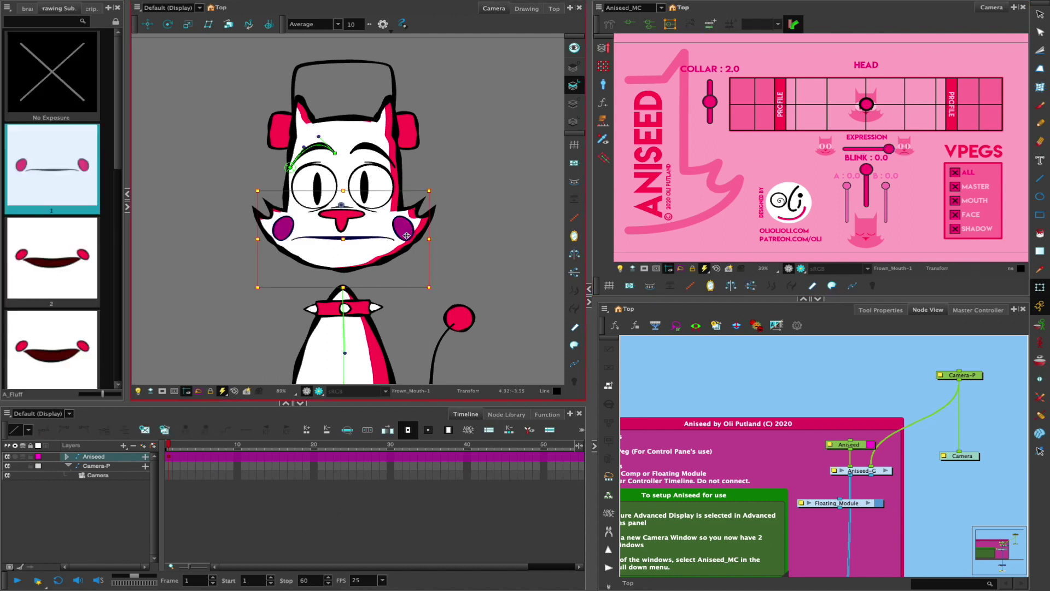
{"action": "key", "text": "bracketright"}
{"action": "key", "text": "bracketright"}
{"action": "key", "text": "bracketright"}
{"action": "key", "text": "bracketright"}
{"action": "key", "text": "bracketright"}
{"action": "key", "text": "bracketright"}
{"action": "key", "text": "bracketright"}
{"action": "key", "text": "bracketright"}
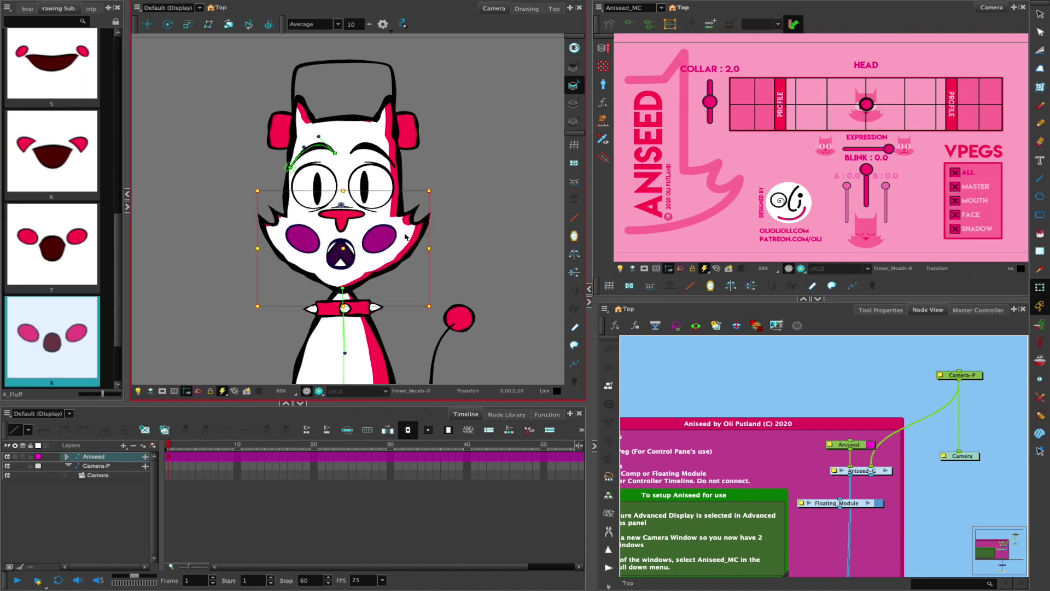
{"action": "key", "text": "bracketleft"}
{"action": "key", "text": "bracketleft"}
{"action": "key", "text": "-"}
{"action": "key", "text": "-"}
{"action": "key", "text": "-"}
{"action": "key", "text": "-"}
{"action": "key", "text": "-"}
{"action": "key", "text": "-"}
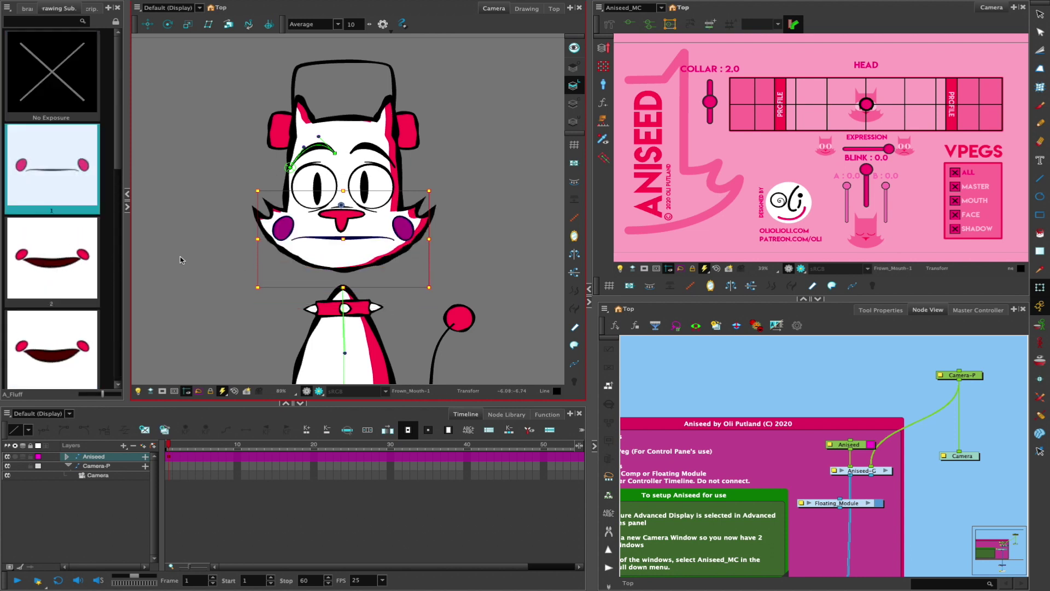
{"action": "left_click", "coordinate": [403, 317]}
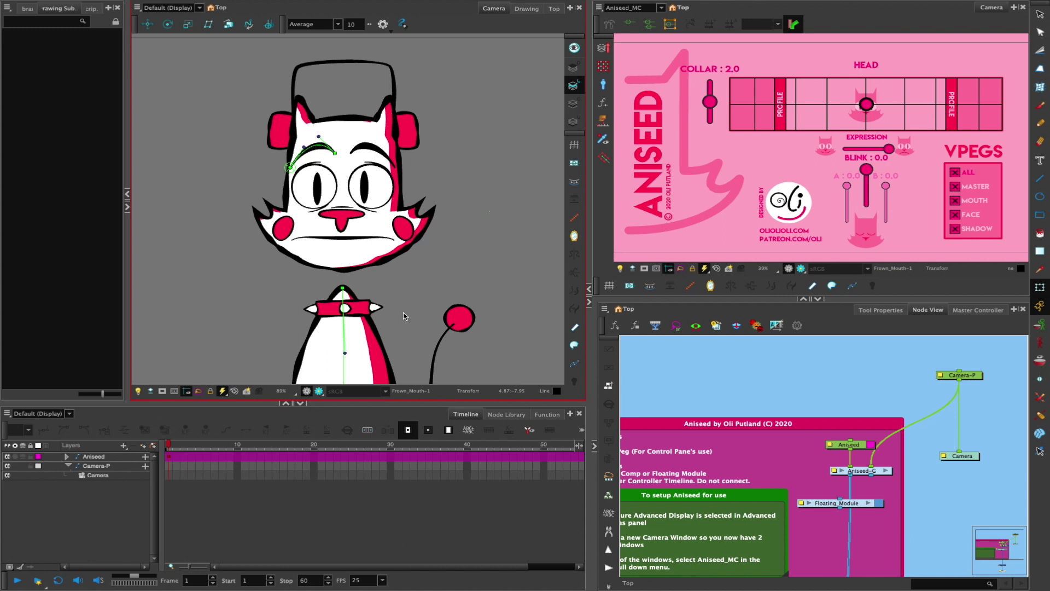
- Turn the cat's head to its right-hand profile with the master controller's Head control
{"action": "scroll", "coordinate": [470, 192], "scroll_direction": "down", "scroll_amount": 3}
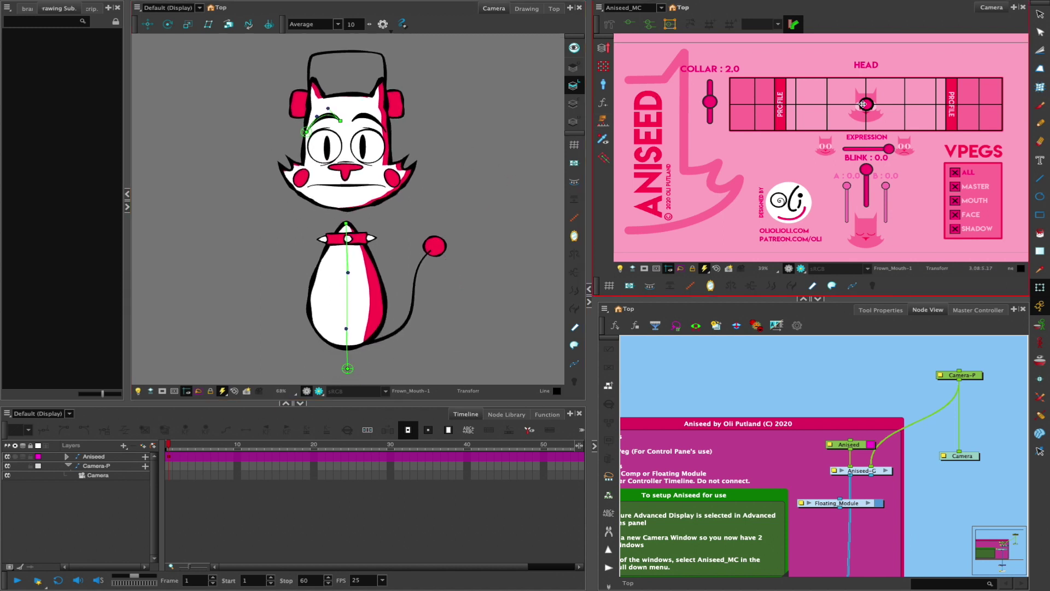
{"action": "left_click_drag", "start_coordinate": [866, 104], "coordinate": [929, 81]}
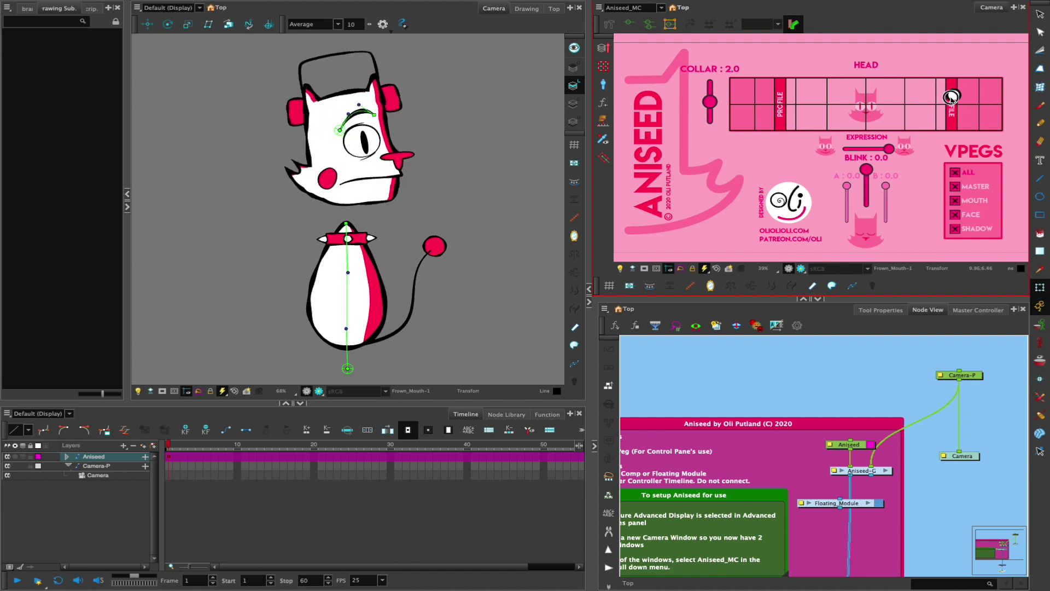
{"action": "mouse_move", "coordinate": [952, 89]}
{"action": "left_mouse_down"}
{"action": "mouse_move", "coordinate": [957, 108]}
{"action": "mouse_move", "coordinate": [955, 99]}
{"action": "left_mouse_up"}
- Cycle the frowning profile mouth back and forth through its drawing substitutions up to drawing 8, and leave it on drawing 7
{"action": "left_click", "coordinate": [360, 185]}
{"action": "key", "text": "bracketright"}
{"action": "key", "text": "bracketright"}
{"action": "key", "text": "bracketright"}
{"action": "key", "text": "bracketright"}
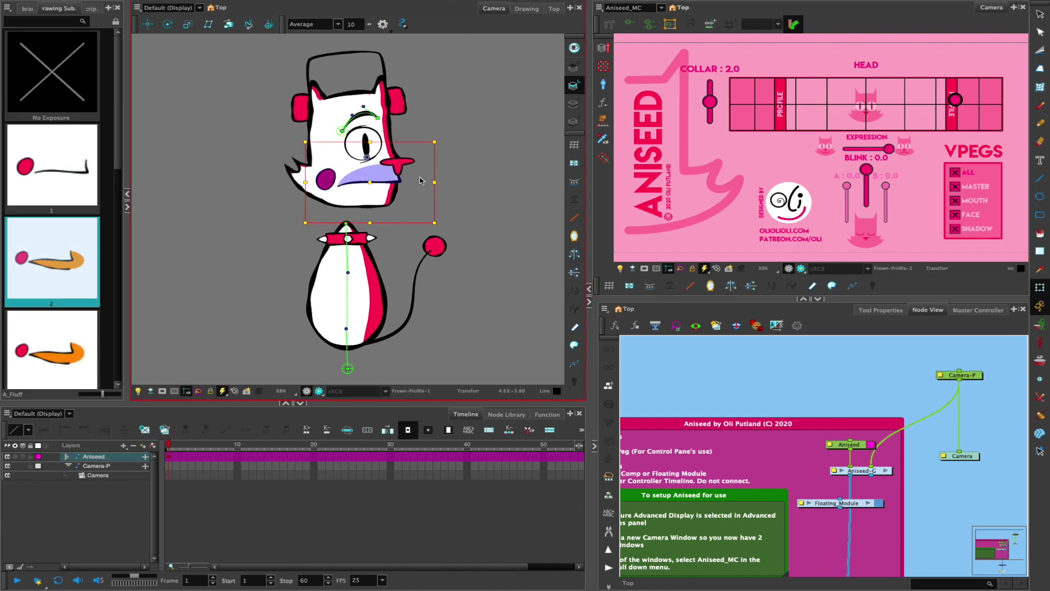
{"action": "key", "text": "bracketleft"}
{"action": "key", "text": "bracketleft"}
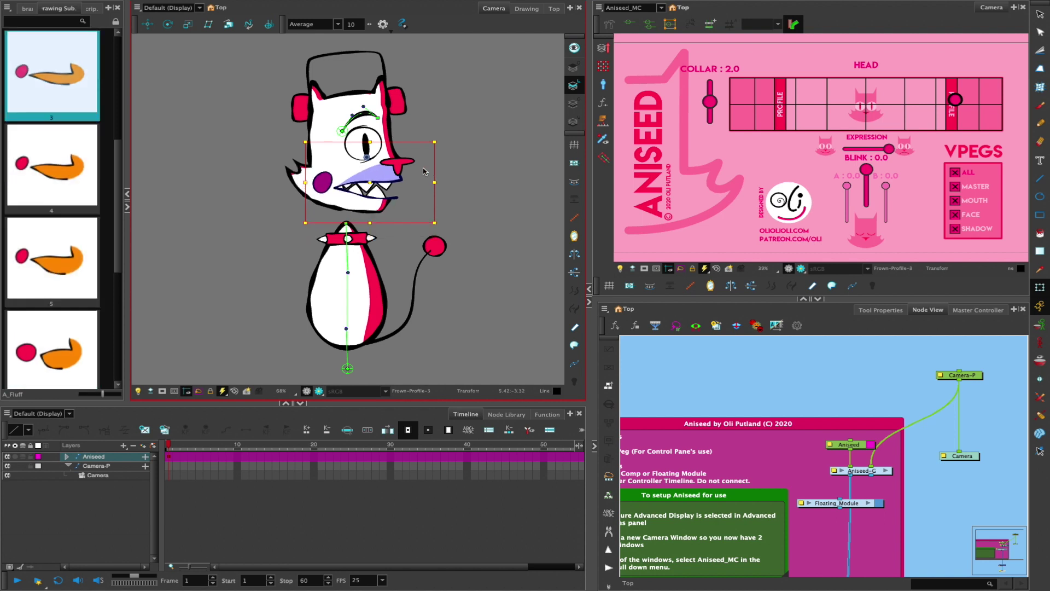
{"action": "key", "text": "bracketright"}
{"action": "key", "text": "bracketright"}
{"action": "key", "text": "bracketright"}
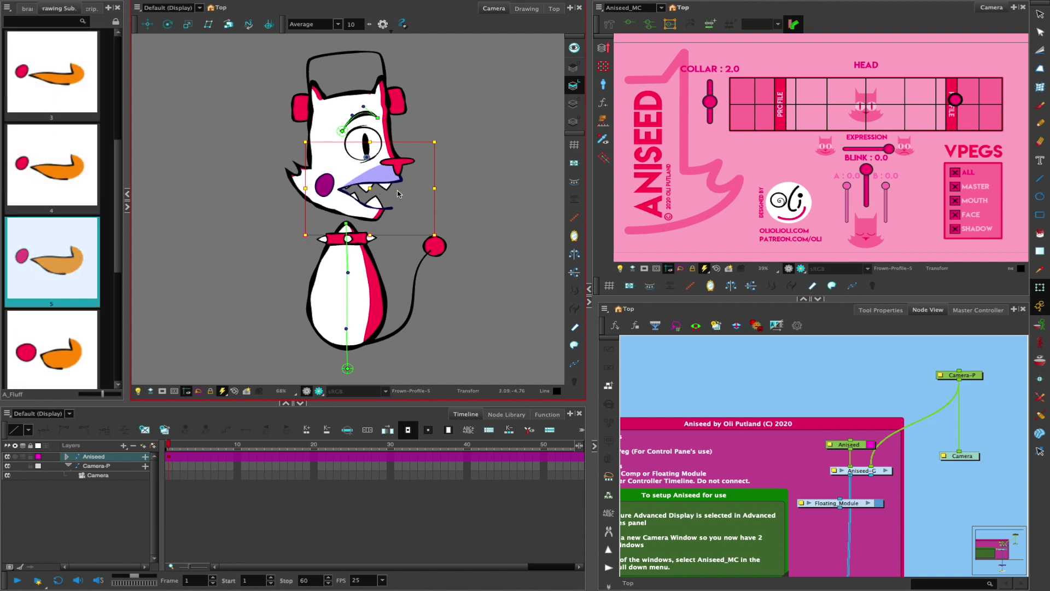
{"action": "key", "text": "bracketleft"}
{"action": "key", "text": "bracketleft"}
{"action": "key", "text": "bracketleft"}
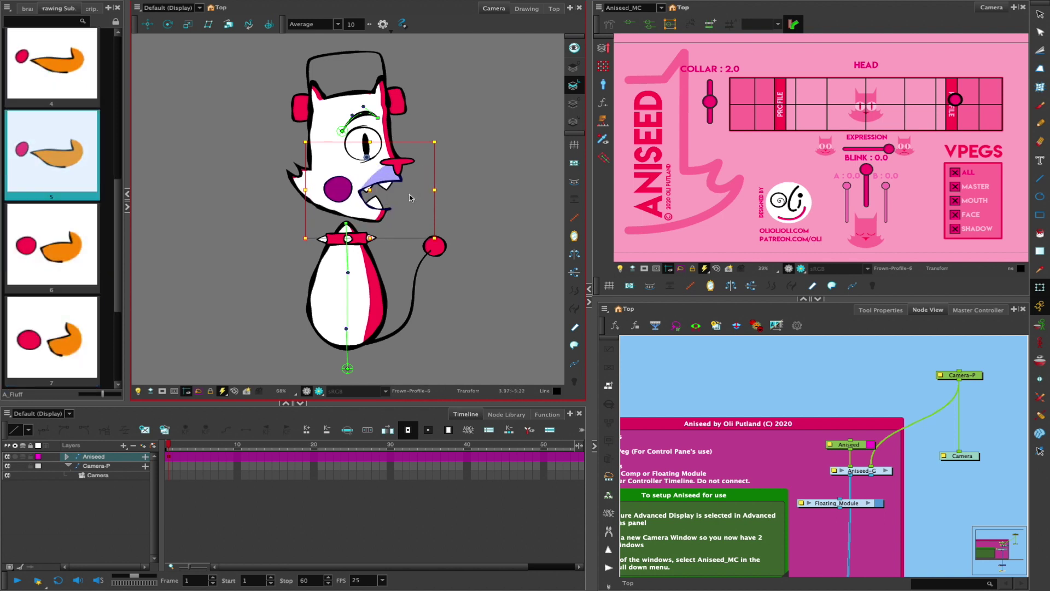
{"action": "key", "text": "bracketright"}
{"action": "key", "text": "bracketright"}
{"action": "key", "text": "bracketright"}
{"action": "key", "text": "bracketright"}
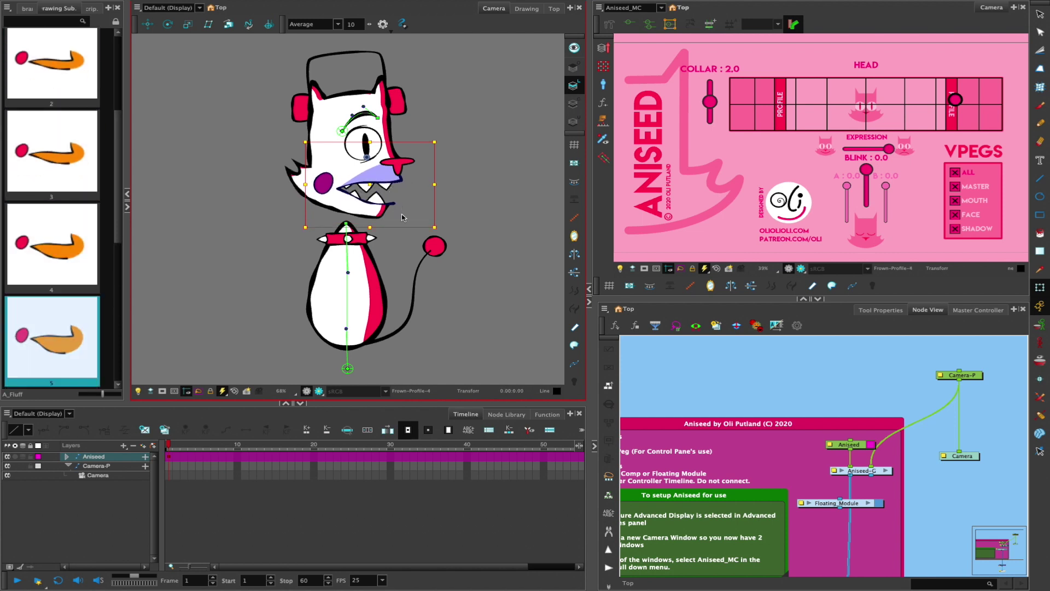
{"action": "key", "text": "bracketright"}
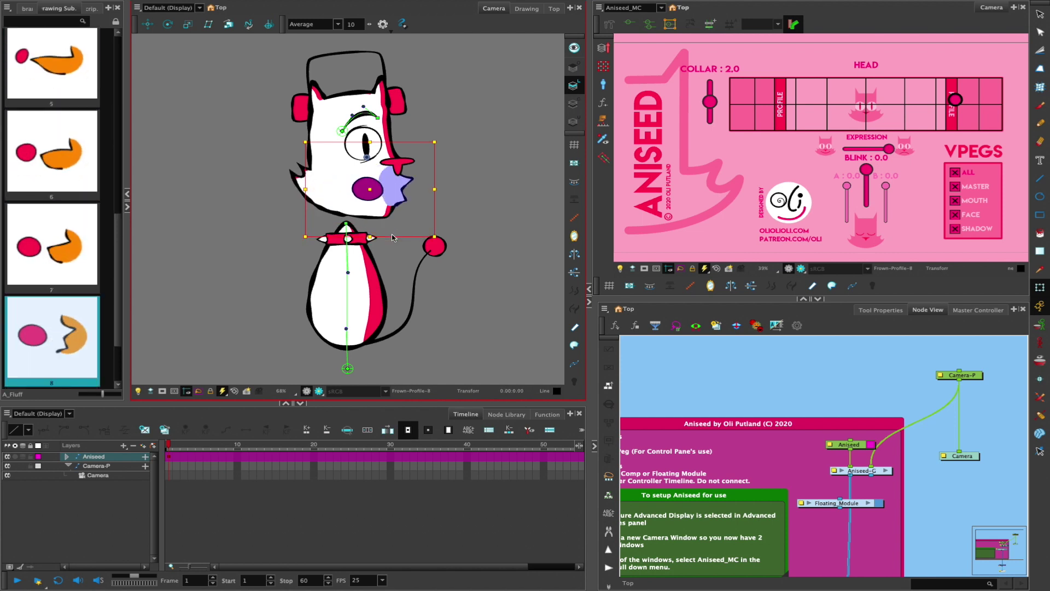
{"action": "key", "text": "bracketright"}
{"action": "key", "text": "bracketleft"}
{"action": "key", "text": "bracketright"}
{"action": "key", "text": "bracketleft"}
{"action": "key", "text": "bracketleft"}
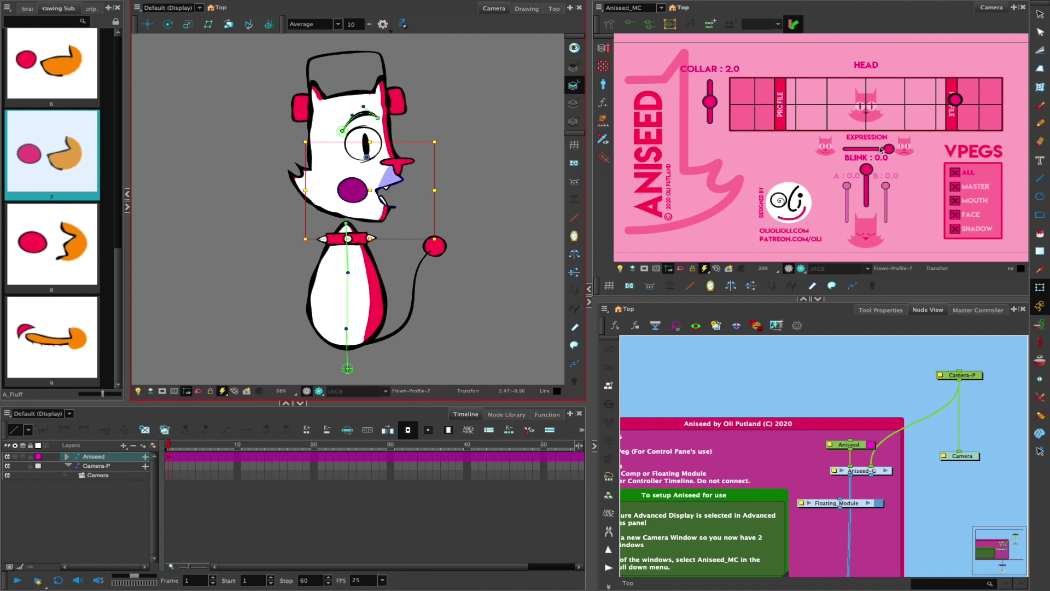
- Set the Expression slider back to the smiling face and switch the profile mouth to drawing 3 through its lower teeth
{"action": "left_click", "coordinate": [385, 207]}
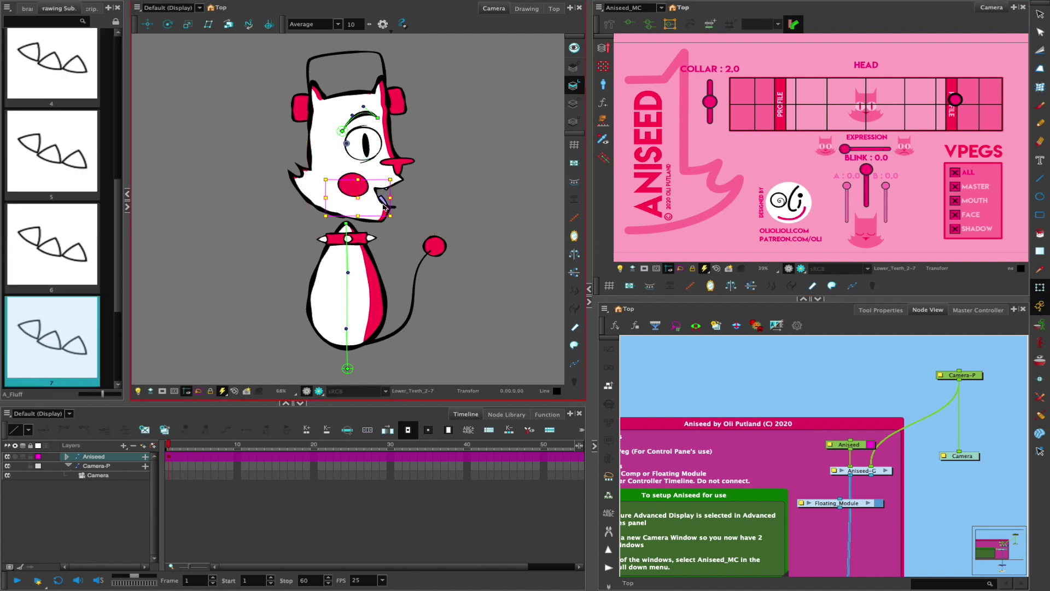
{"action": "key", "text": "bracketleft"}
{"action": "key", "text": "bracketleft"}
{"action": "key", "text": "bracketleft"}
{"action": "key", "text": "bracketleft"}
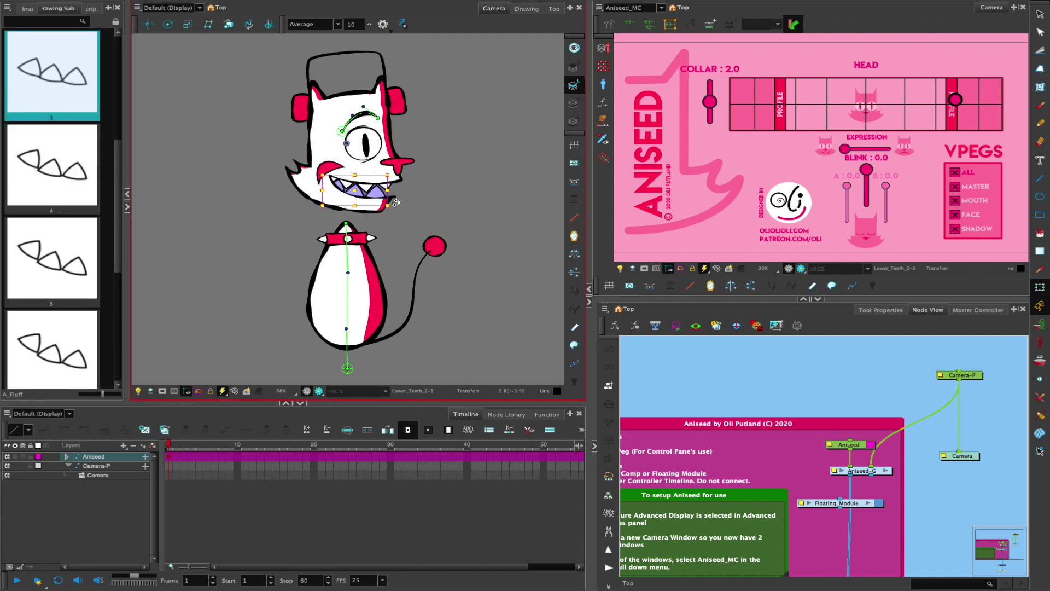
- Turn the head past the right-hand profile to the back view, and select the lower teeth and the upper teeth there
{"action": "left_click_drag", "start_coordinate": [955, 99], "coordinate": [986, 104]}
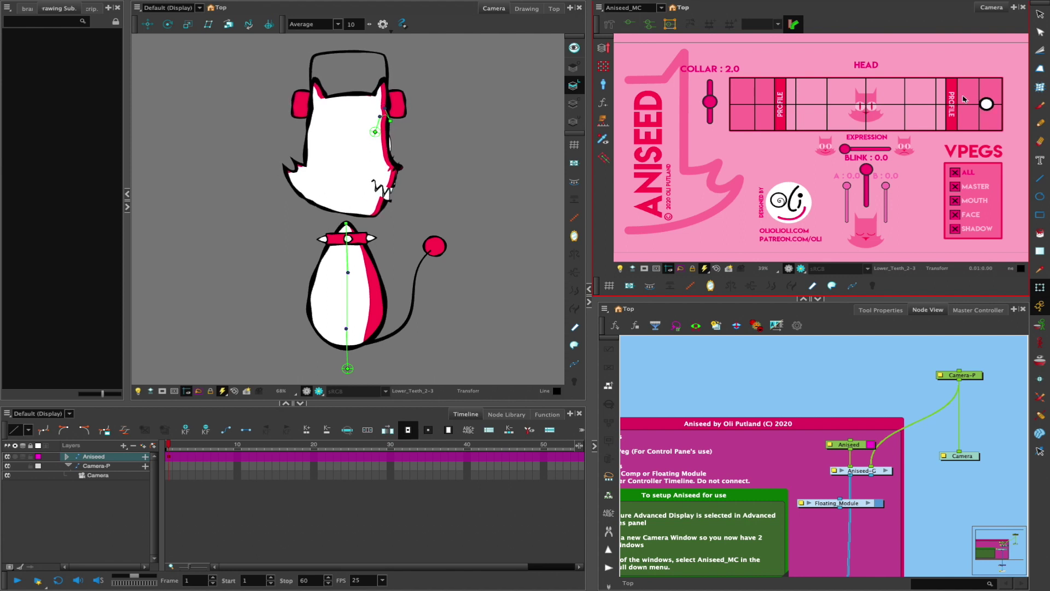
{"action": "left_click", "coordinate": [386, 200]}
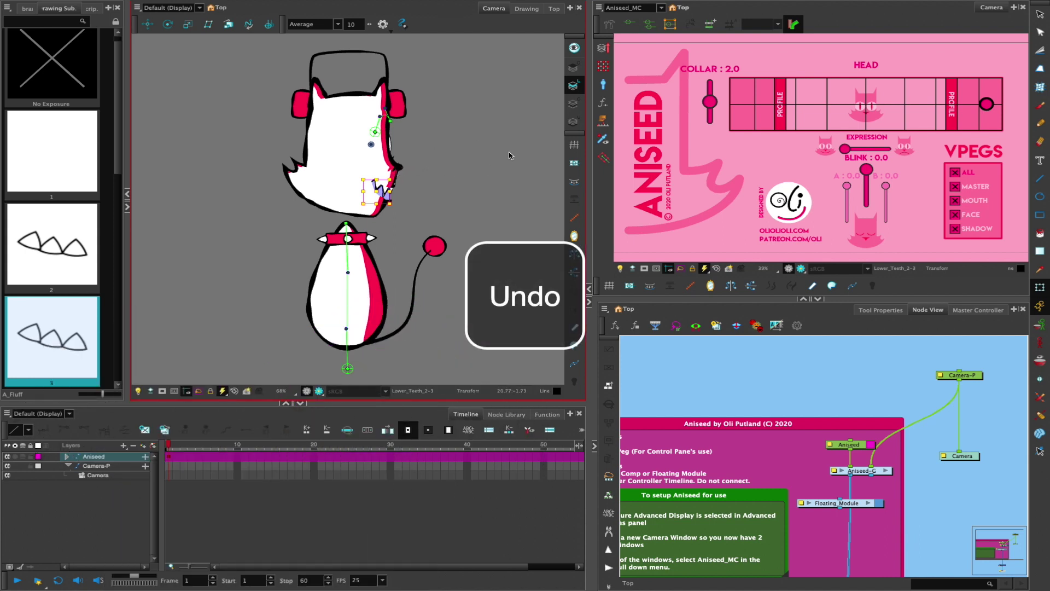
{"action": "left_click", "coordinate": [379, 183]}
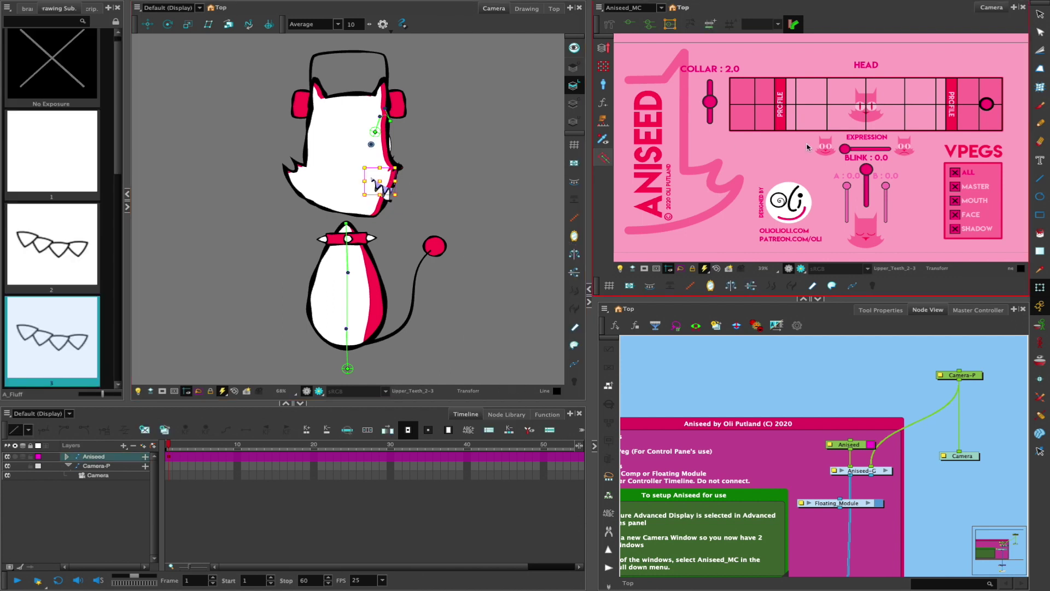
{"action": "left_click", "coordinate": [988, 102]}
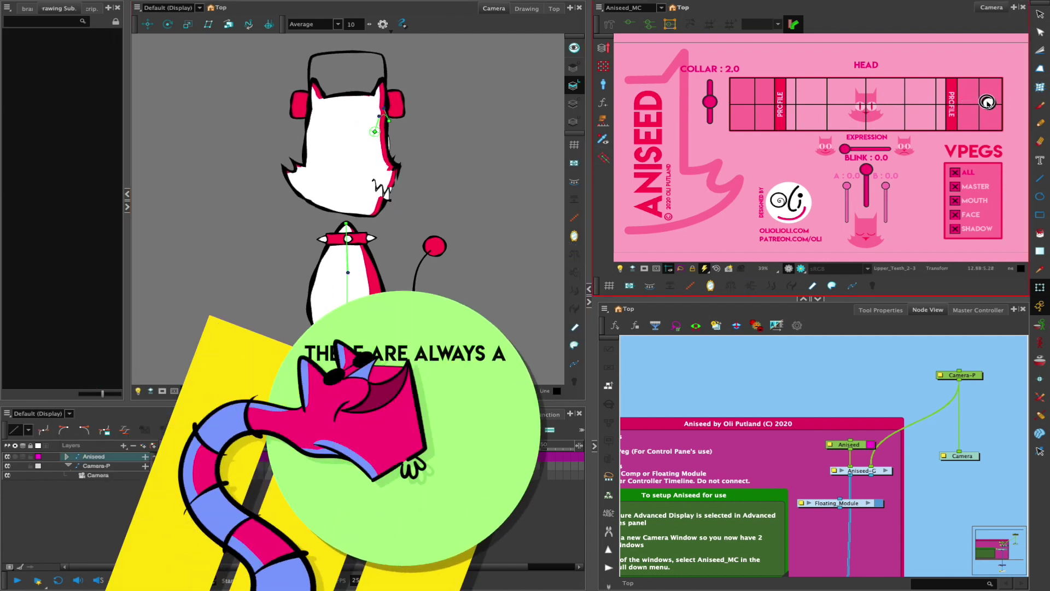
- Turn the head through the right-hand back views and across to the left-hand back views with the Head control
{"action": "left_click_drag", "start_coordinate": [988, 103], "coordinate": [1000, 96]}
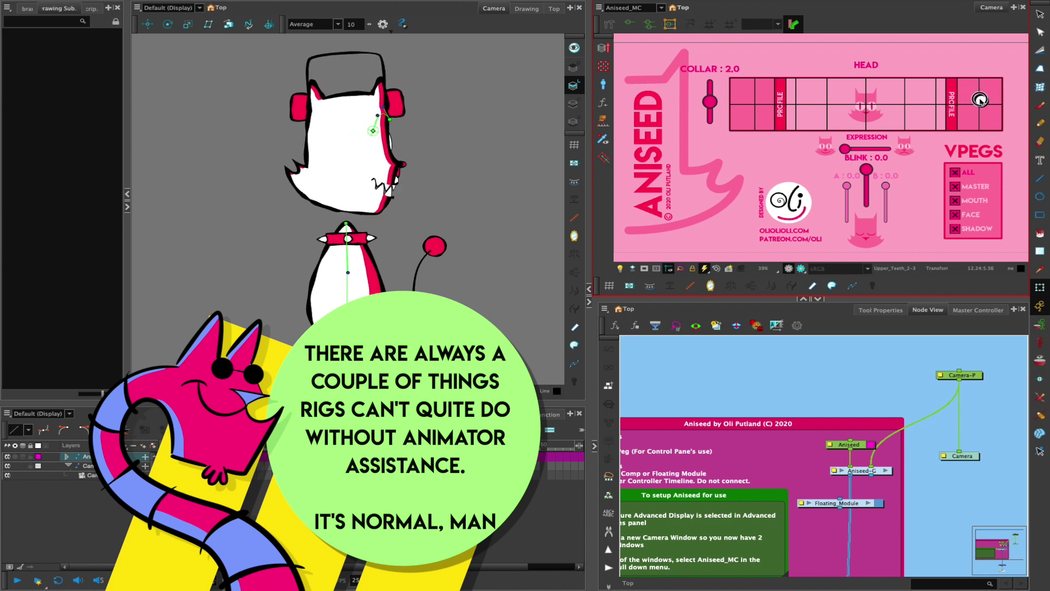
{"action": "left_click_drag", "start_coordinate": [980, 99], "coordinate": [749, 97]}
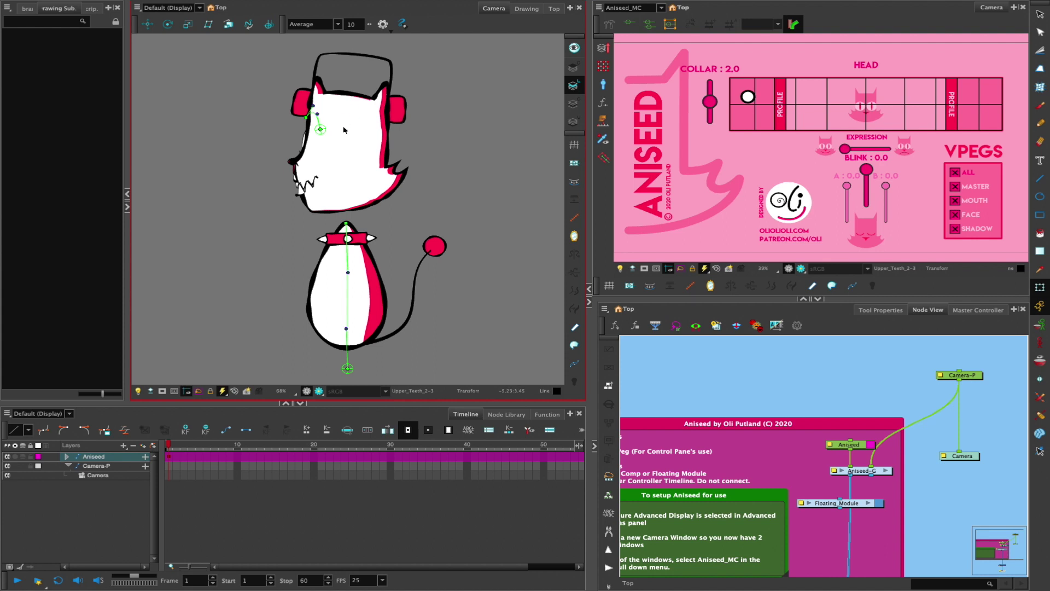
{"action": "left_click", "coordinate": [403, 140]}
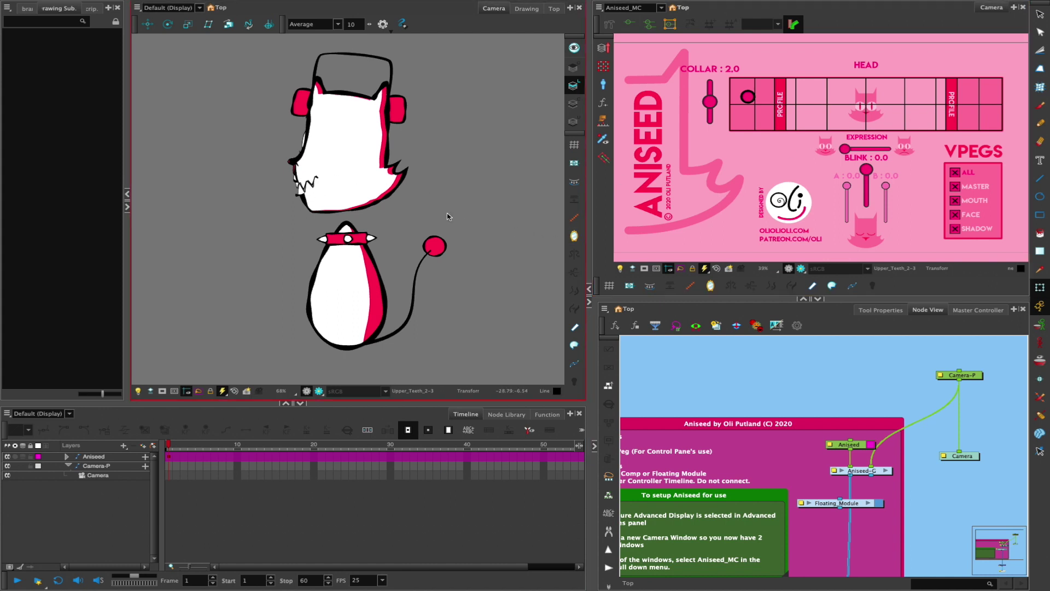
{"action": "left_click_drag", "start_coordinate": [755, 100], "coordinate": [737, 100]}
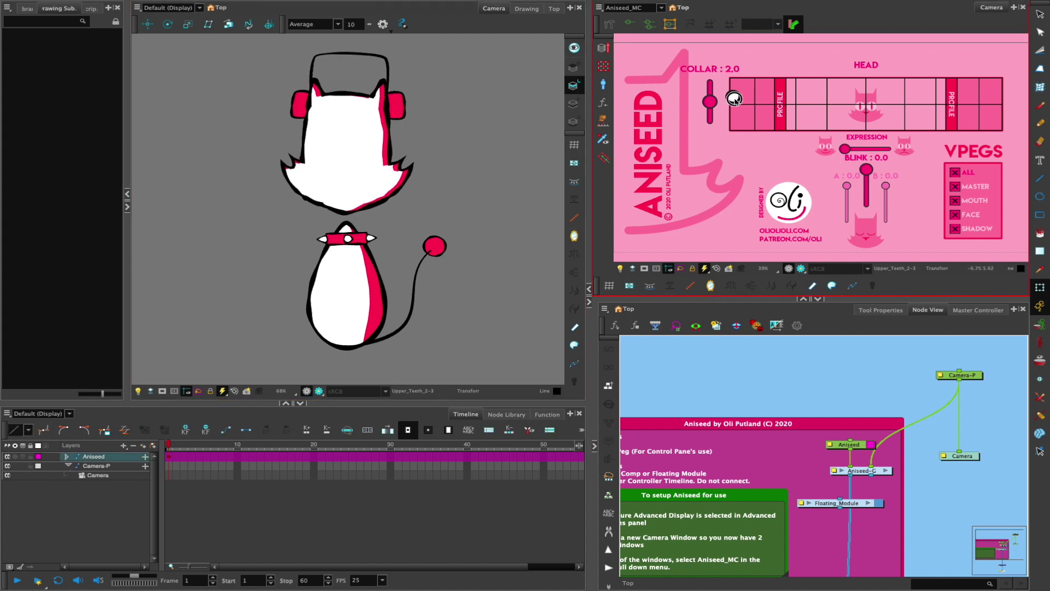
{"action": "left_click_drag", "start_coordinate": [738, 102], "coordinate": [742, 104]}
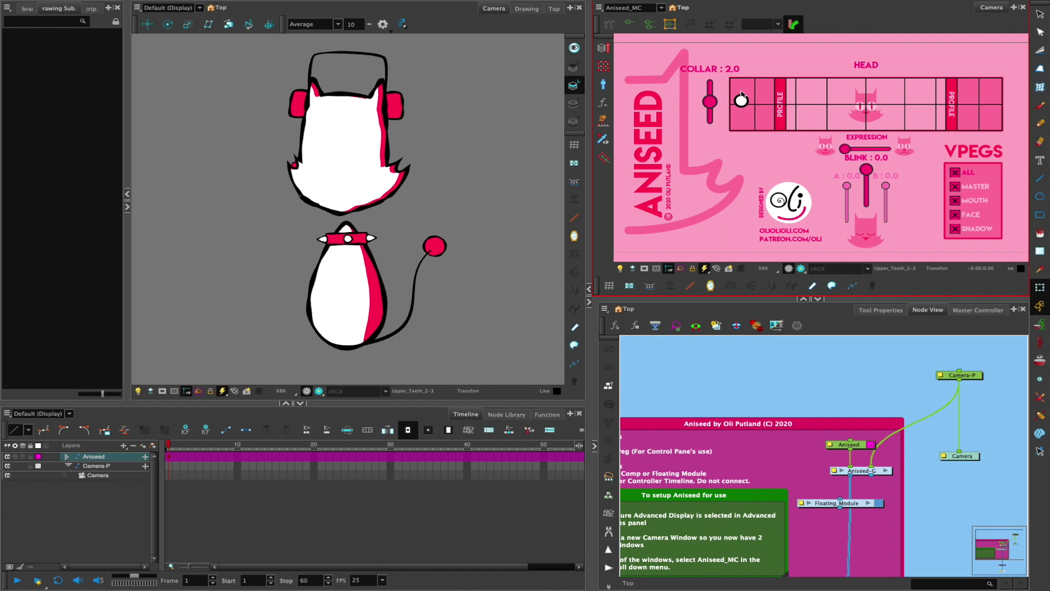
- Select the left cheek fluff on the turned-away head, and undo the last action
{"action": "left_click", "coordinate": [294, 182]}
{"action": "left_click", "coordinate": [293, 181]}
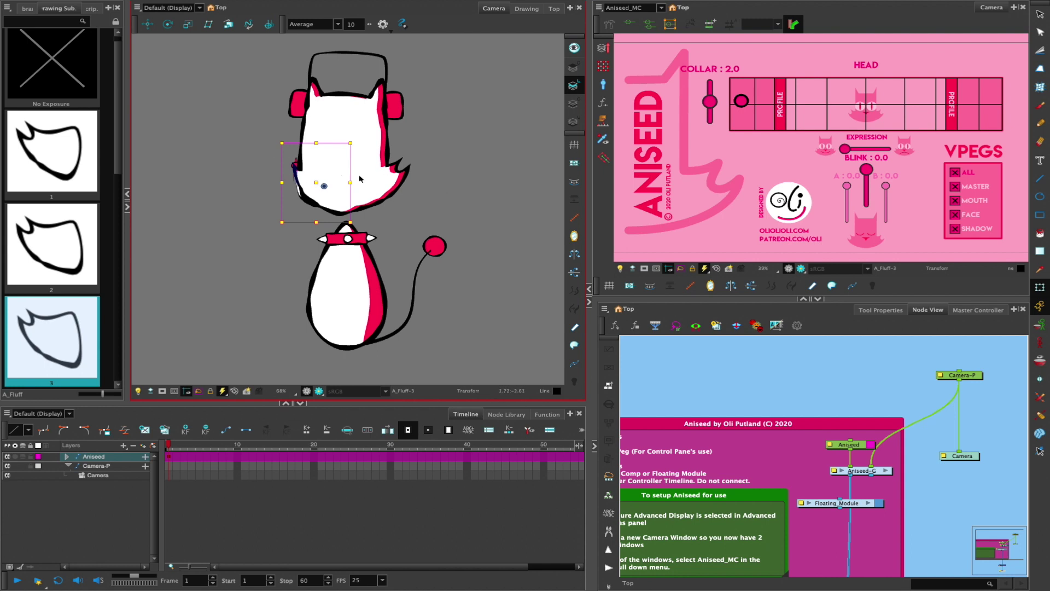
{"action": "key", "text": "ctrl+z"}
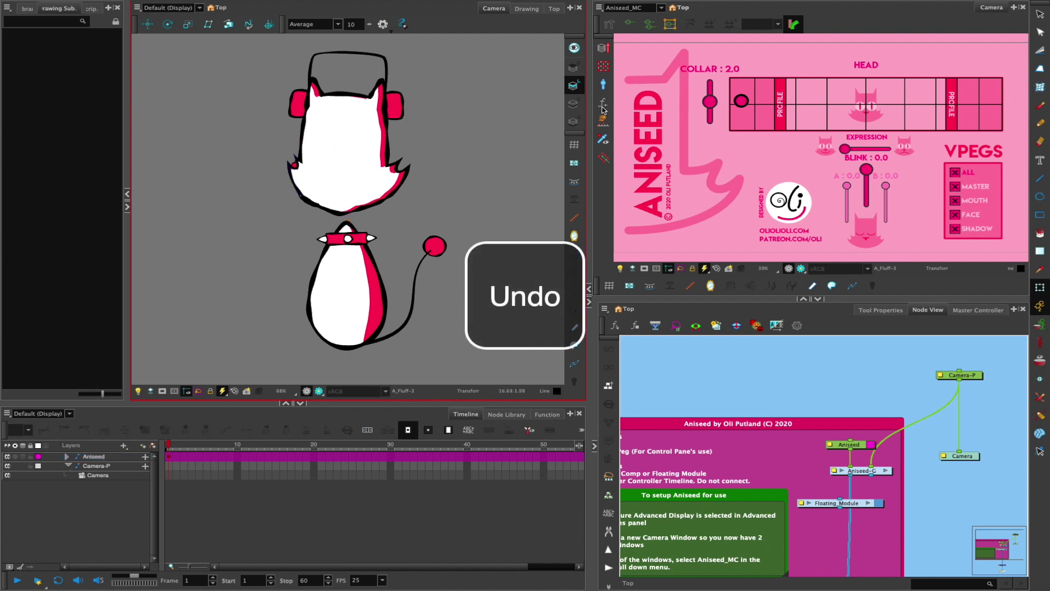
- Bring the head back to the front-facing view and tilt it down to the middle of the Head grid
{"action": "left_click_drag", "start_coordinate": [730, 102], "coordinate": [865, 97]}
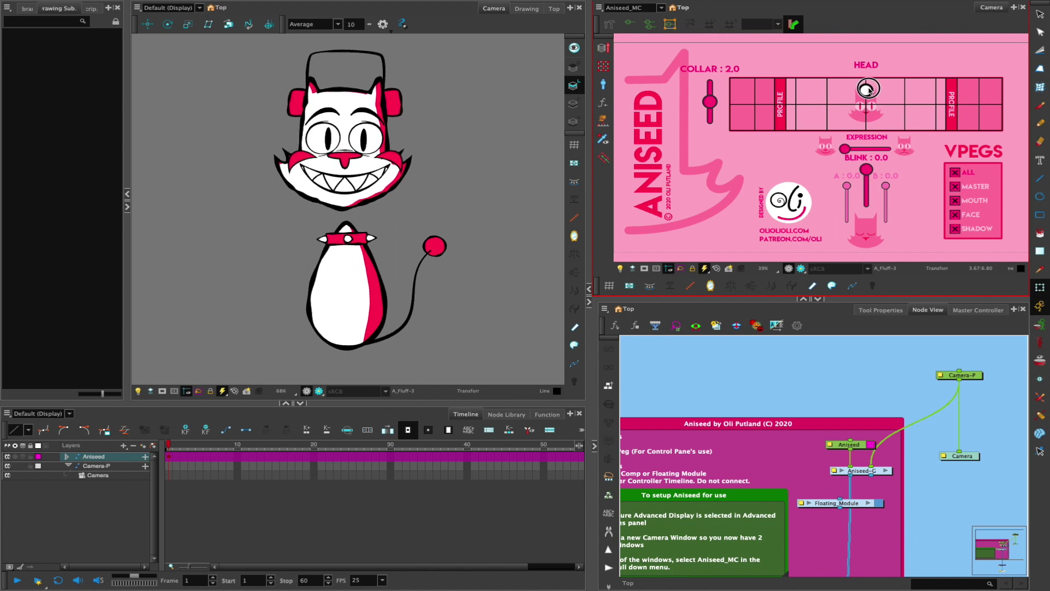
{"action": "mouse_move", "coordinate": [870, 90]}
{"action": "left_mouse_down"}
{"action": "mouse_move", "coordinate": [904, 91]}
{"action": "mouse_move", "coordinate": [837, 99]}
{"action": "mouse_move", "coordinate": [902, 85]}
{"action": "mouse_move", "coordinate": [869, 99]}
{"action": "left_mouse_up"}
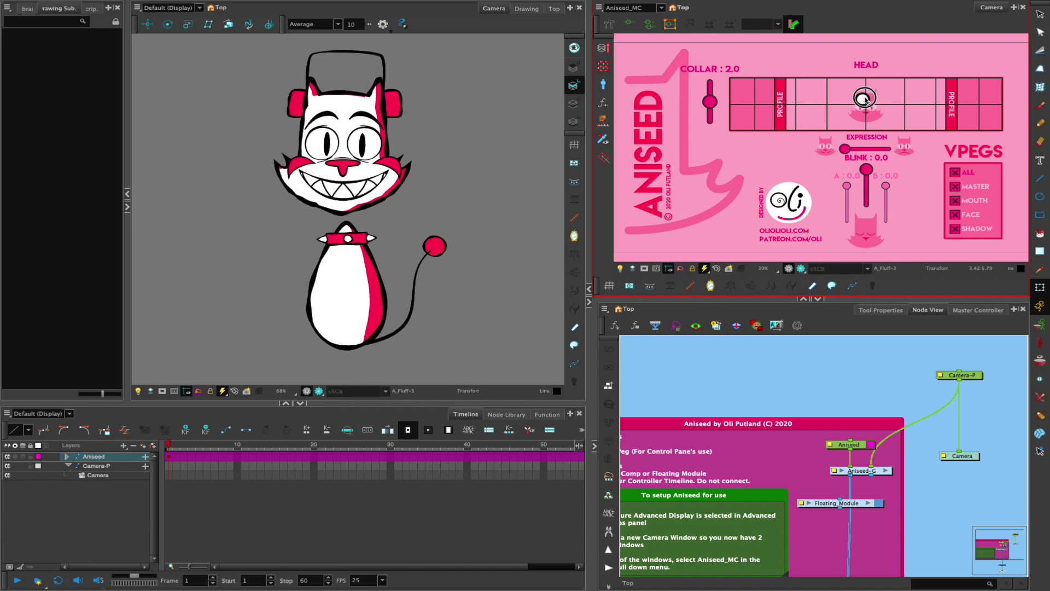
{"action": "mouse_move", "coordinate": [863, 98]}
{"action": "left_mouse_down"}
{"action": "mouse_move", "coordinate": [798, 114]}
{"action": "mouse_move", "coordinate": [938, 82]}
{"action": "mouse_move", "coordinate": [803, 122]}
{"action": "mouse_move", "coordinate": [921, 84]}
{"action": "mouse_move", "coordinate": [841, 112]}
{"action": "mouse_move", "coordinate": [878, 100]}
{"action": "mouse_move", "coordinate": [861, 106]}
{"action": "left_mouse_up"}
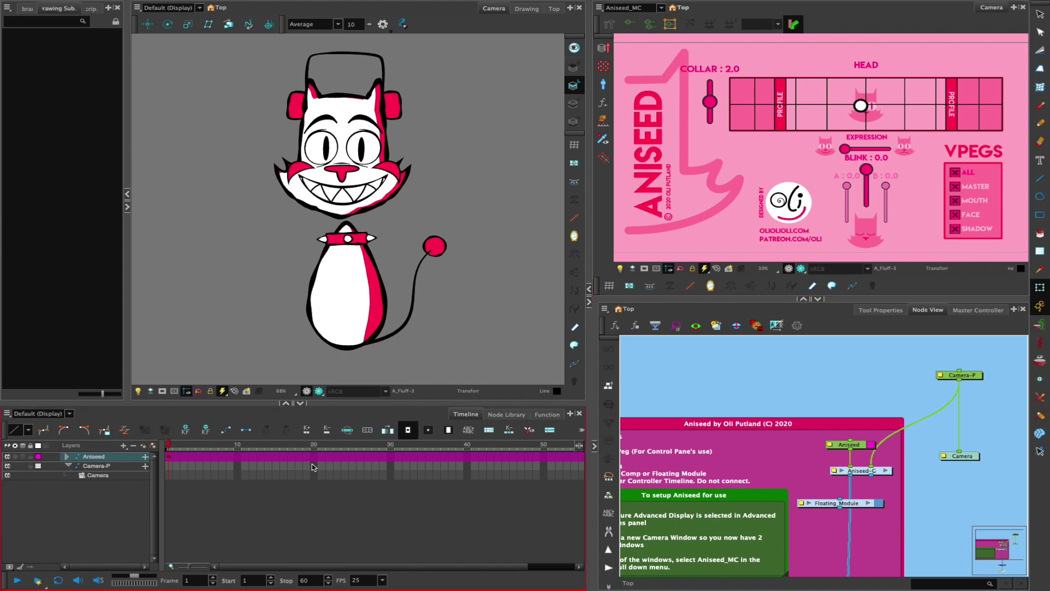
{"action": "left_click", "coordinate": [315, 456]}
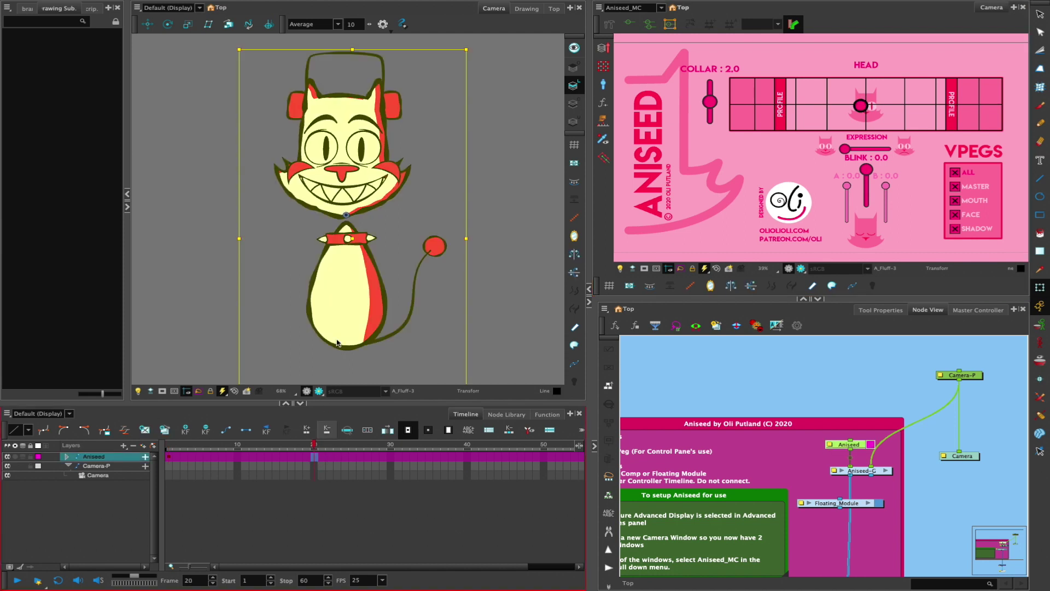
{"action": "mouse_move", "coordinate": [314, 445]}
{"action": "left_mouse_down"}
{"action": "mouse_move", "coordinate": [342, 441]}
{"action": "mouse_move", "coordinate": [315, 445]}
{"action": "left_mouse_up"}
{"action": "key", "text": "Escape"}
{"action": "mouse_move", "coordinate": [864, 107]}
{"action": "left_mouse_down"}
{"action": "mouse_move", "coordinate": [841, 109]}
{"action": "mouse_move", "coordinate": [874, 106]}
{"action": "mouse_move", "coordinate": [862, 102]}
{"action": "left_mouse_up"}
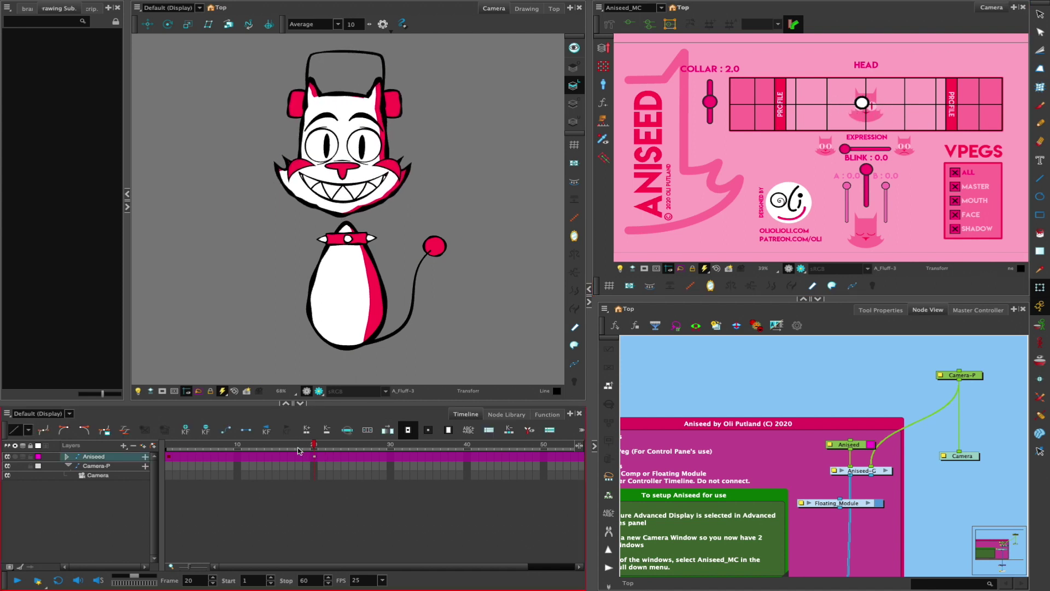
{"action": "key", "text": "ctrl+z"}
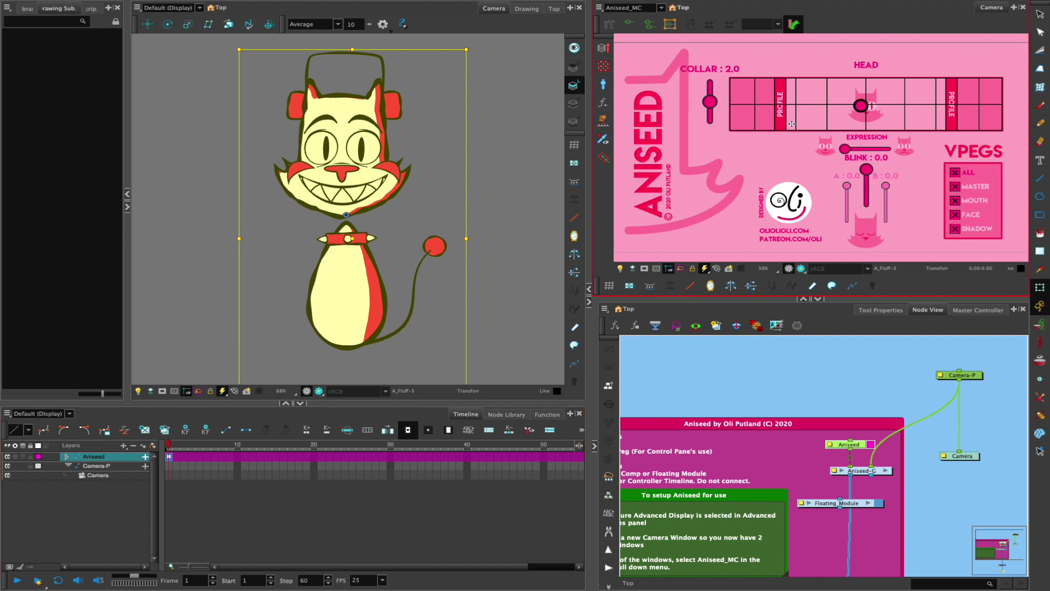
- Turn the head to the left three-quarter view at frame 1 and key a right three-quarter view at frame 10
{"action": "left_click_drag", "start_coordinate": [860, 106], "coordinate": [827, 107]}
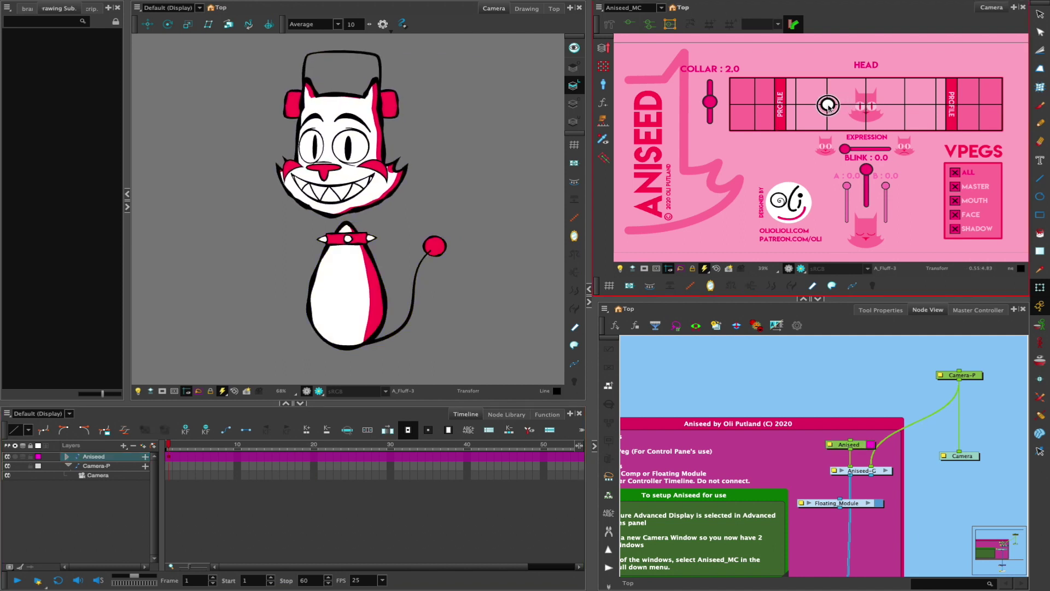
{"action": "left_click", "coordinate": [238, 456]}
{"action": "left_click", "coordinate": [185, 431]}
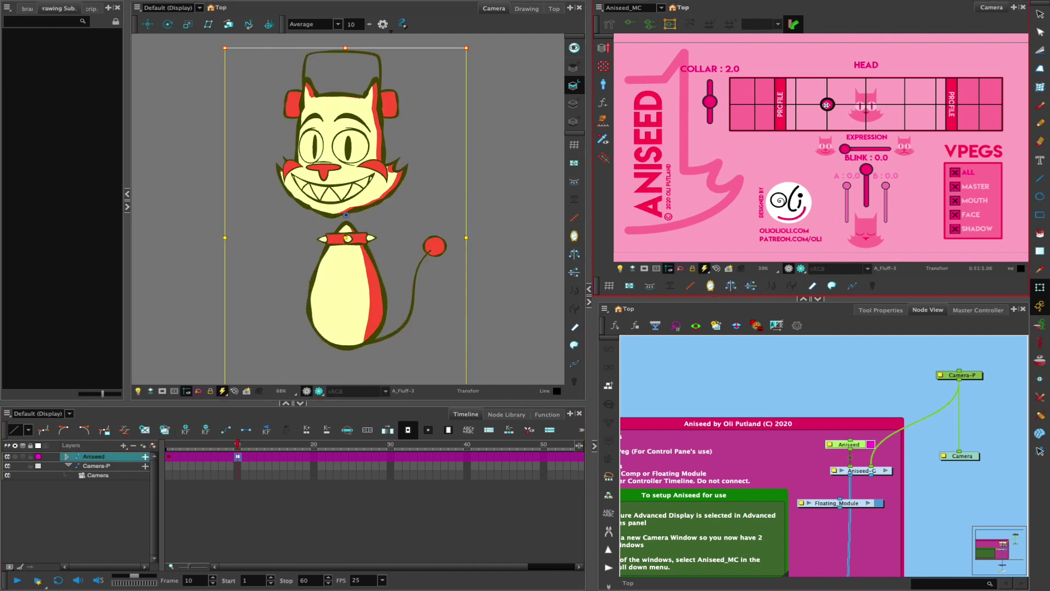
{"action": "left_click_drag", "start_coordinate": [828, 105], "coordinate": [910, 105]}
- Fix the squashed in-between by posing the head front-facing at frame 5 and slightly further right at frame 6
{"action": "left_click", "coordinate": [223, 472]}
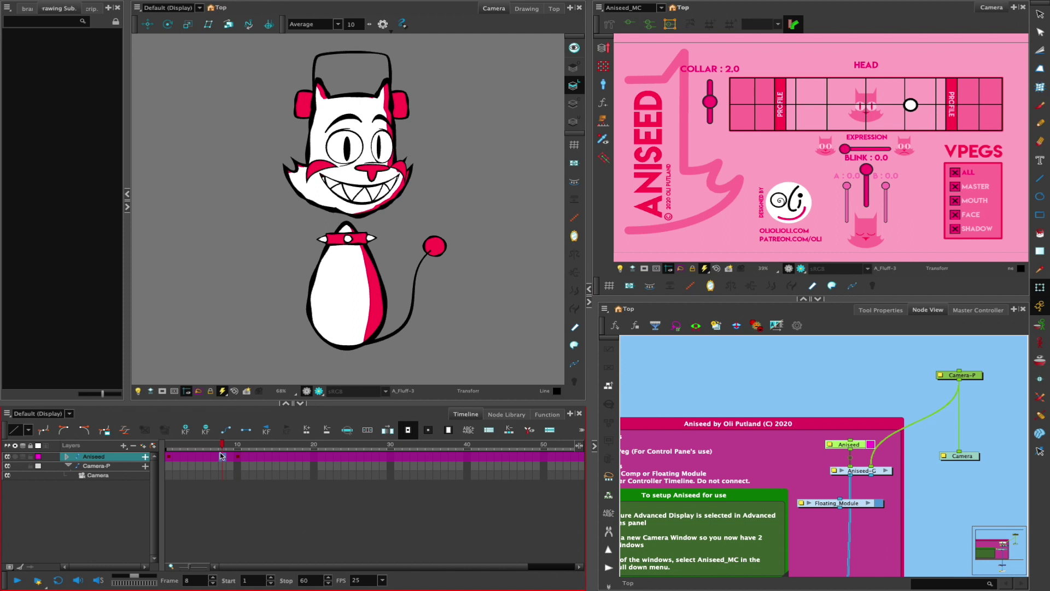
{"action": "mouse_move", "coordinate": [211, 443]}
{"action": "left_mouse_down"}
{"action": "mouse_move", "coordinate": [175, 443]}
{"action": "mouse_move", "coordinate": [223, 443]}
{"action": "mouse_move", "coordinate": [199, 443]}
{"action": "left_mouse_up"}
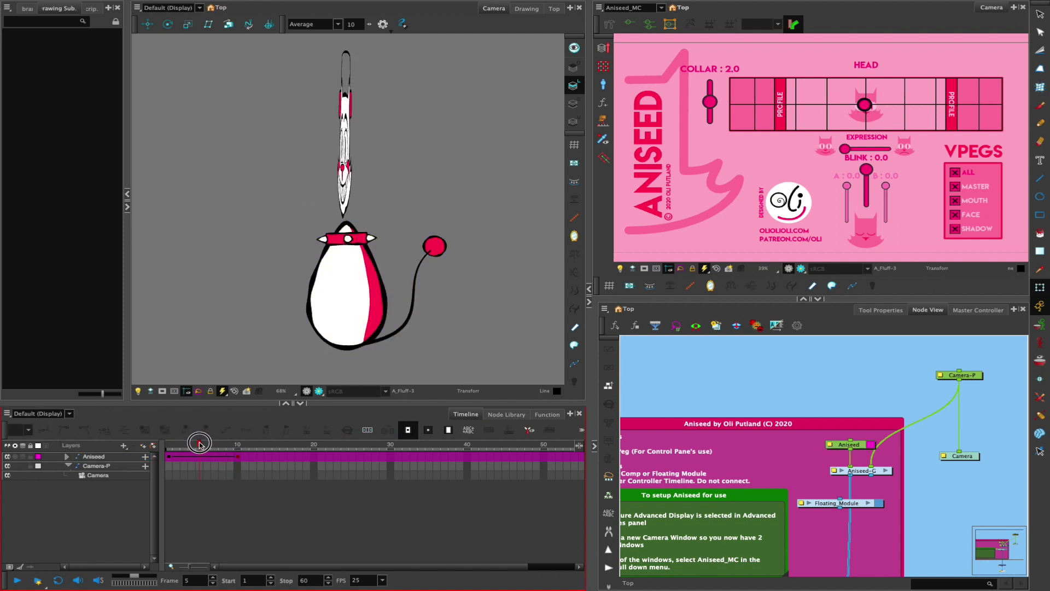
{"action": "left_click", "coordinate": [868, 105]}
{"action": "left_click_drag", "start_coordinate": [868, 105], "coordinate": [864, 104]}
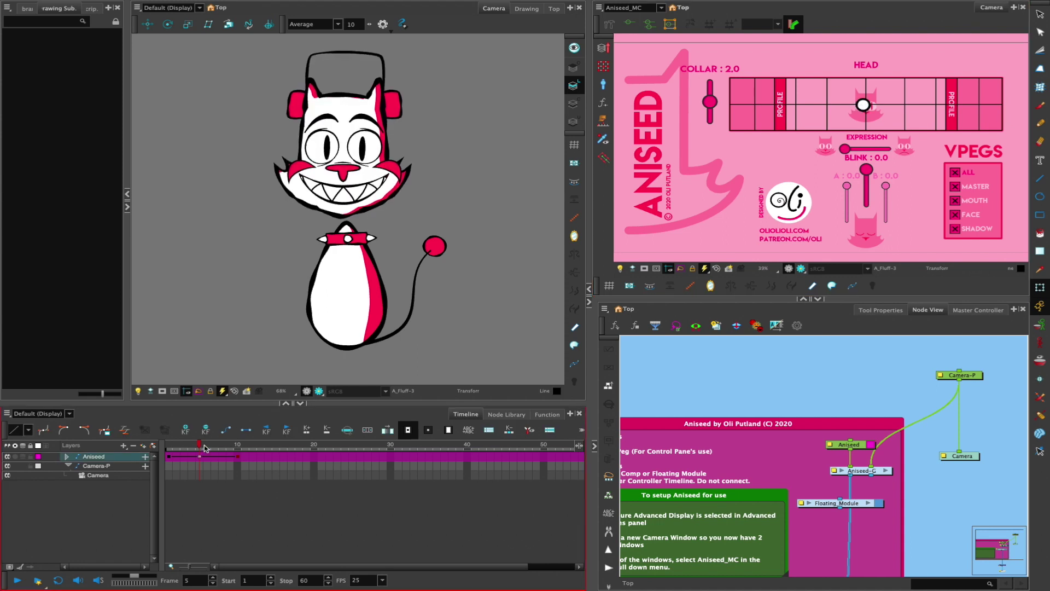
{"action": "left_click_drag", "start_coordinate": [864, 105], "coordinate": [869, 104]}
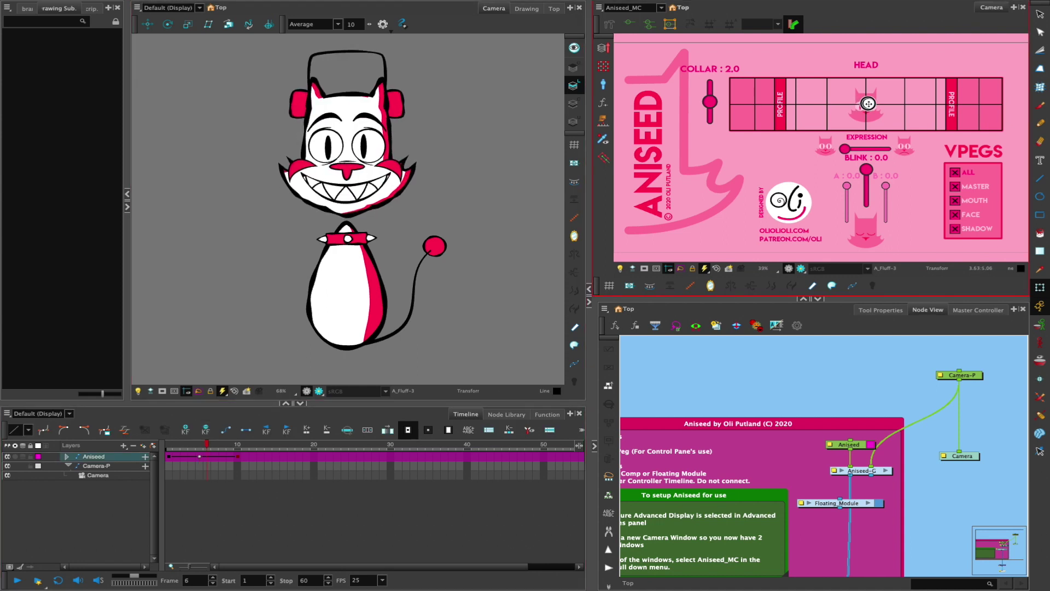
- Play back the head turn from the start and scrub its in-between frames around frame 5
{"action": "mouse_move", "coordinate": [199, 445]}
{"action": "left_mouse_down"}
{"action": "mouse_move", "coordinate": [173, 442]}
{"action": "mouse_move", "coordinate": [249, 442]}
{"action": "mouse_move", "coordinate": [164, 445]}
{"action": "left_mouse_up"}
{"action": "key", "text": "shift+Return"}
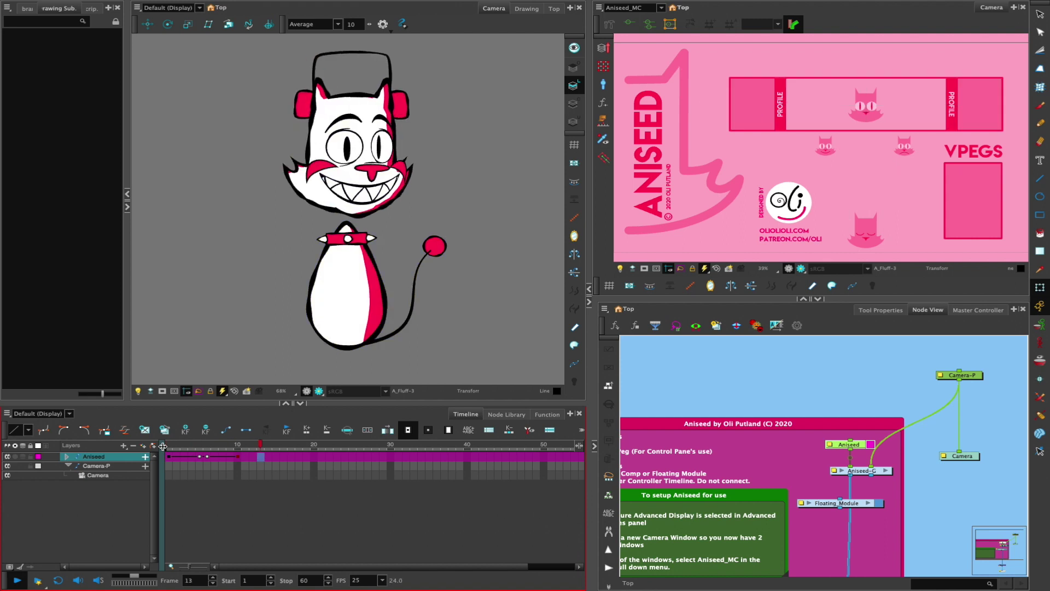
{"action": "key", "text": "shift+Return"}
{"action": "left_click", "coordinate": [194, 457]}
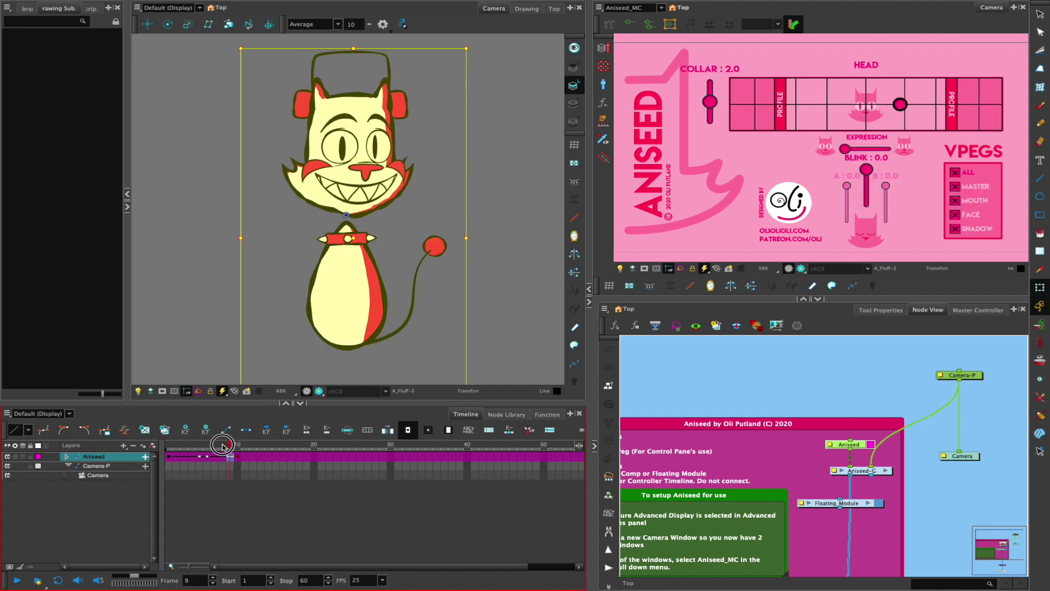
{"action": "left_click", "coordinate": [200, 447]}
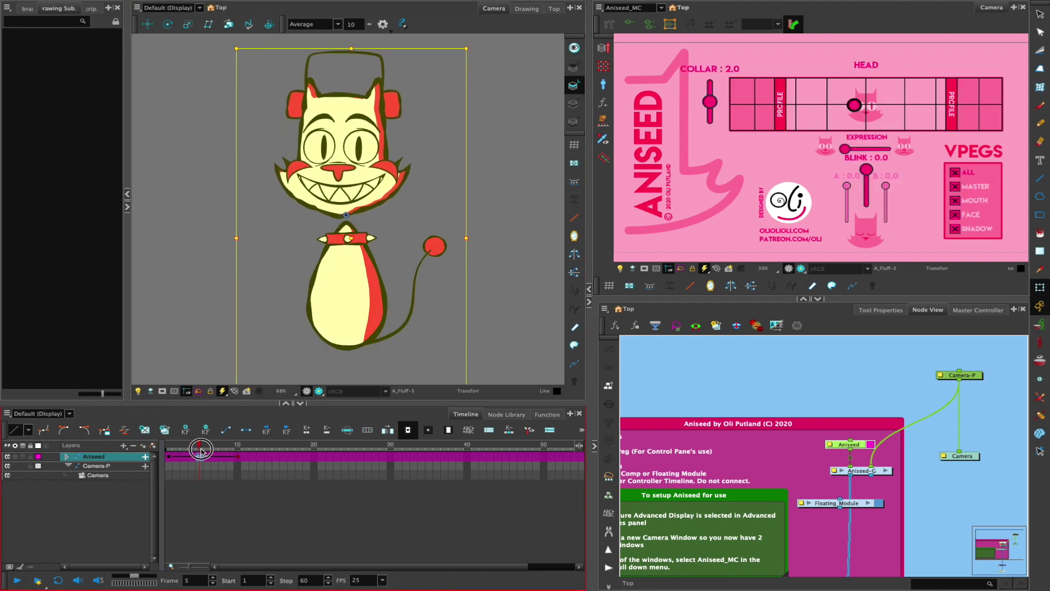
{"action": "mouse_move", "coordinate": [203, 445]}
{"action": "left_mouse_down"}
{"action": "mouse_move", "coordinate": [216, 444]}
{"action": "mouse_move", "coordinate": [189, 445]}
{"action": "left_mouse_up"}
{"action": "left_click", "coordinate": [200, 445]}
- Dip the head slightly at frame 5, and check the start pose at frame 1 and end pose at frame 10
{"action": "left_click", "coordinate": [170, 456]}
{"action": "left_click", "coordinate": [198, 456]}
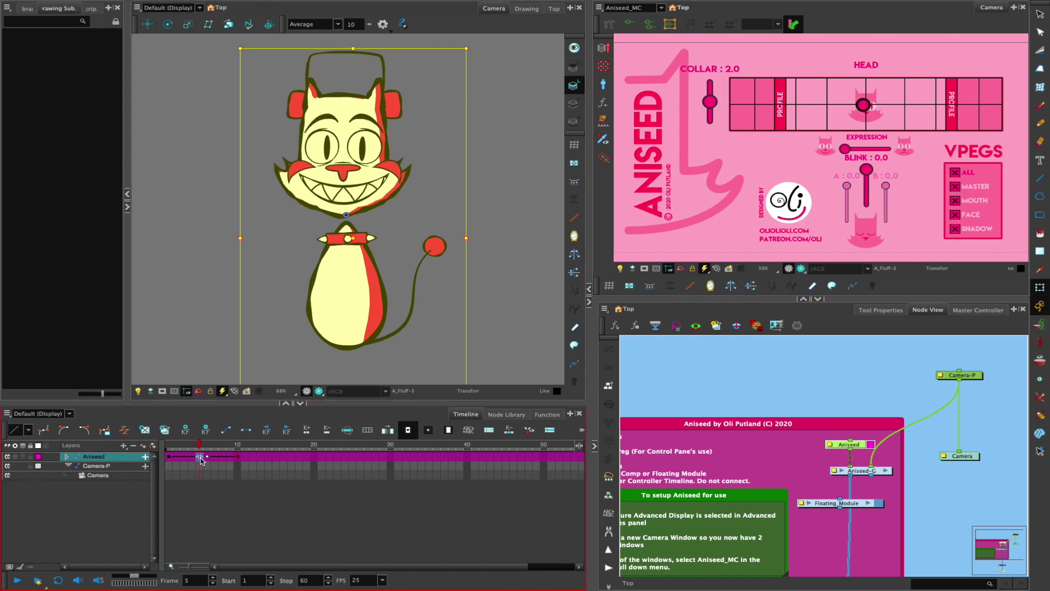
{"action": "mouse_move", "coordinate": [864, 104]}
{"action": "left_mouse_down"}
{"action": "mouse_move", "coordinate": [843, 110]}
{"action": "mouse_move", "coordinate": [843, 97]}
{"action": "mouse_move", "coordinate": [854, 89]}
{"action": "mouse_move", "coordinate": [862, 109]}
{"action": "left_mouse_up"}
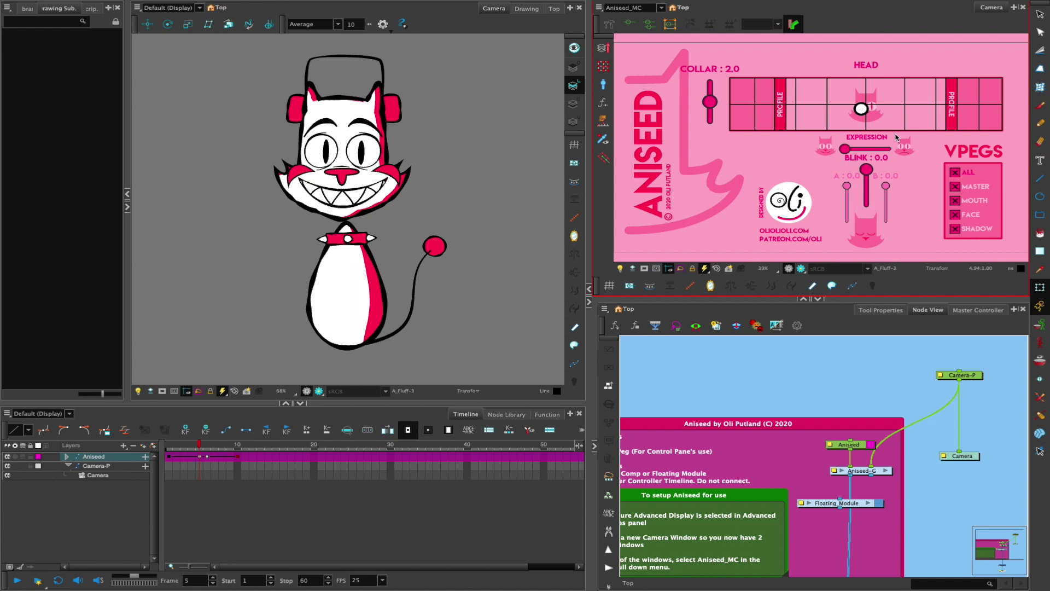
{"action": "left_click", "coordinate": [168, 446]}
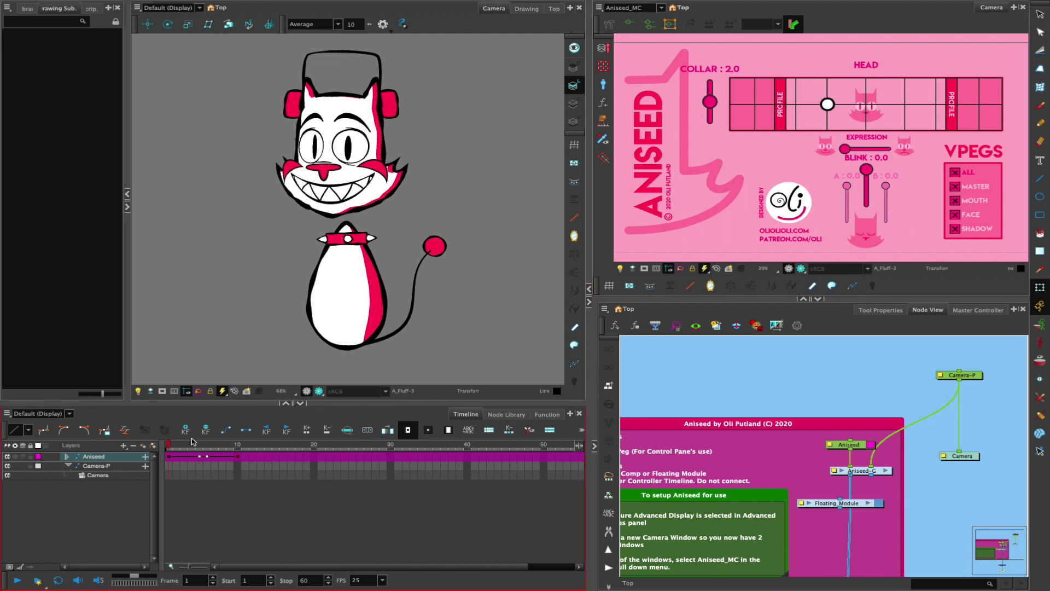
{"action": "left_click", "coordinate": [238, 445]}
{"action": "left_click", "coordinate": [903, 109]}
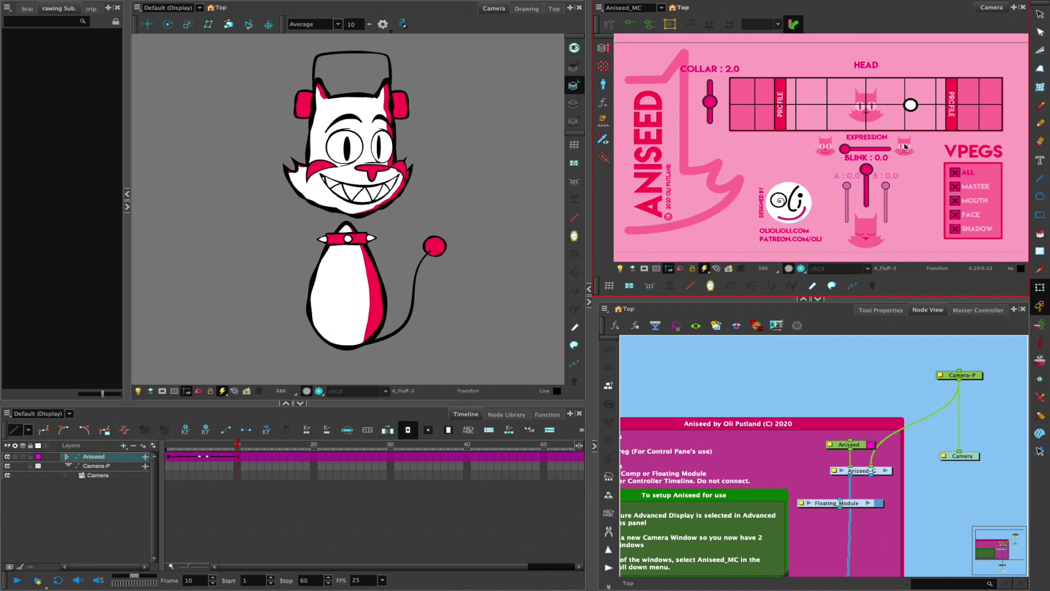
- Open the Aniseed-G group, enlarge the node network over the other views, and examine its Rigging and Control Panel sections
{"action": "left_click_drag", "start_coordinate": [834, 395], "coordinate": [822, 347]}
{"action": "left_click", "coordinate": [859, 410]}
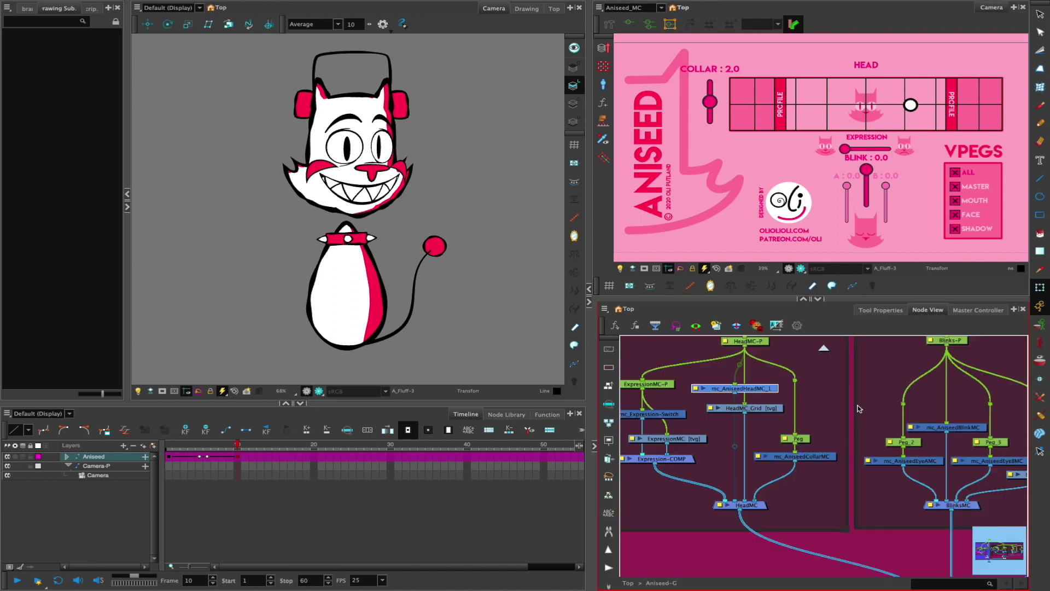
{"action": "left_click", "coordinate": [589, 289]}
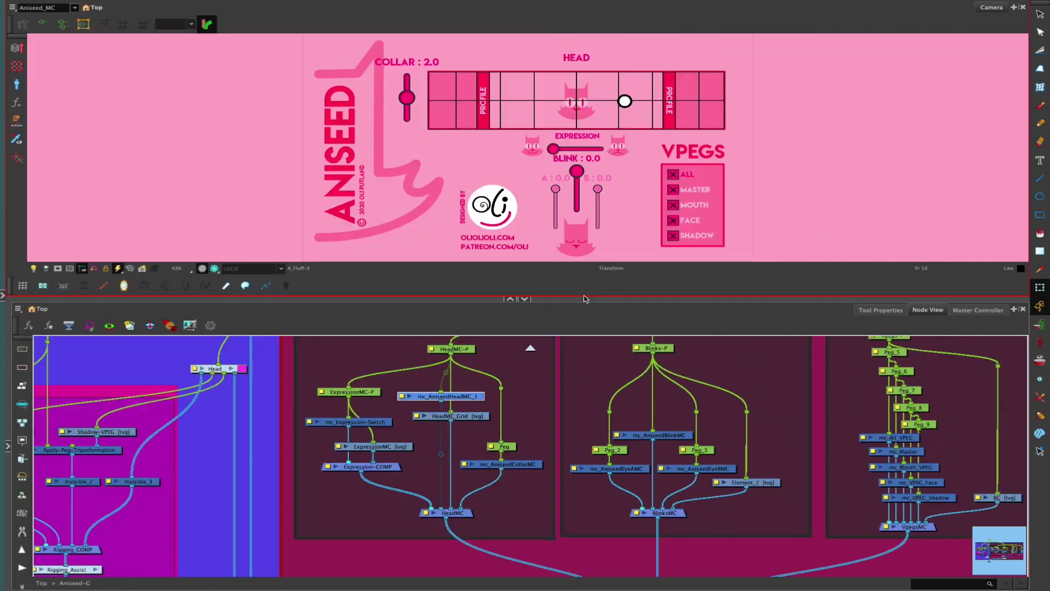
{"action": "left_click", "coordinate": [511, 299]}
{"action": "left_click_drag", "start_coordinate": [542, 262], "coordinate": [664, 243]}
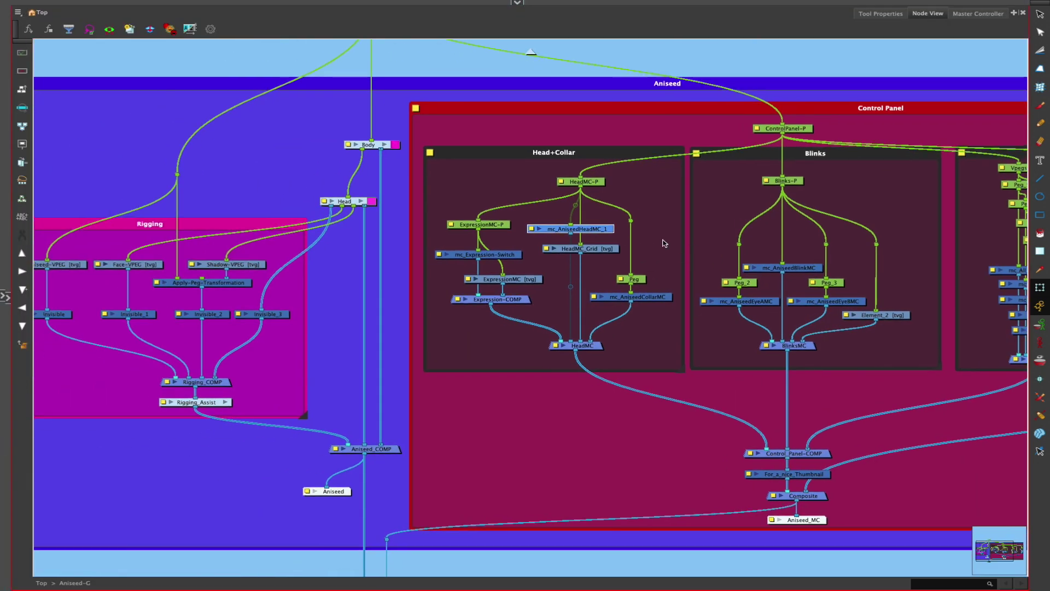
{"action": "scroll", "coordinate": [664, 243], "scroll_direction": "down", "scroll_amount": 5}
{"action": "left_click_drag", "start_coordinate": [561, 254], "coordinate": [403, 272]}
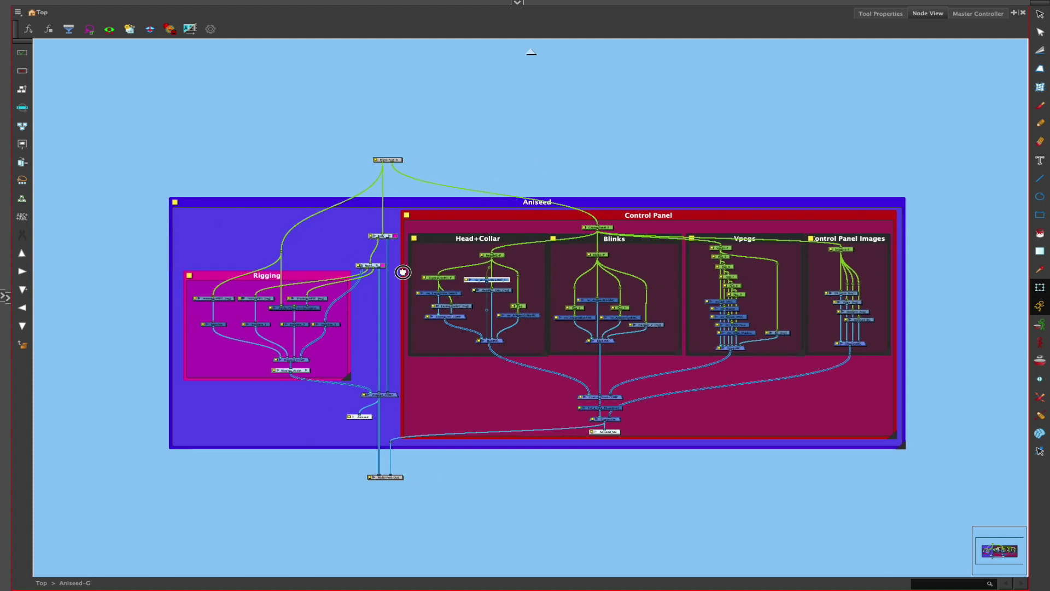
{"action": "scroll", "coordinate": [405, 276], "scroll_direction": "up", "scroll_amount": 2}
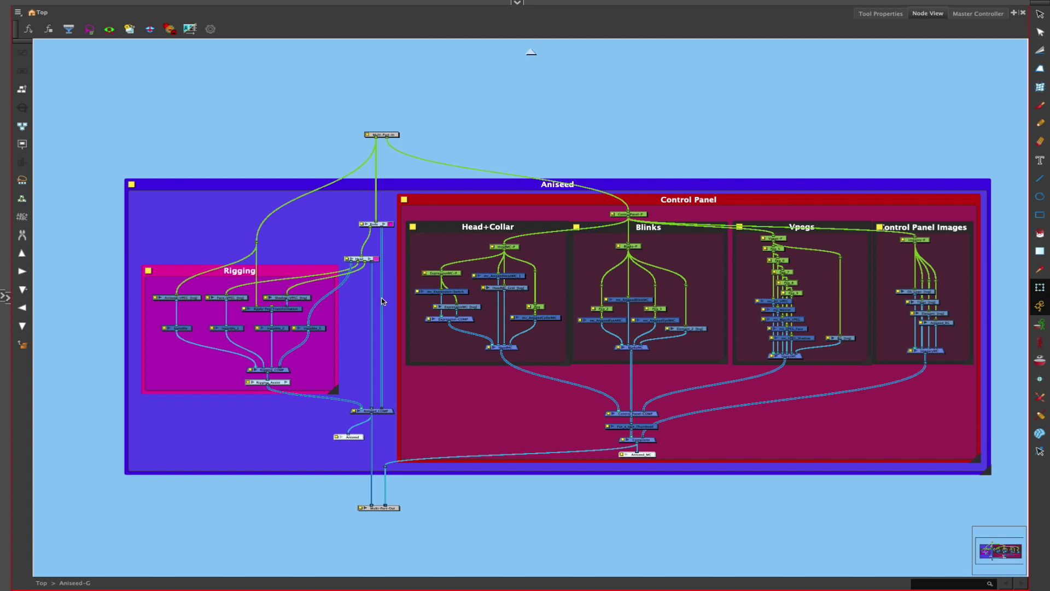
- Restore the camera view and timeline beside the node network, widen them, and inspect the keyframes at frames 6 and 10
{"action": "left_click", "coordinate": [4, 295]}
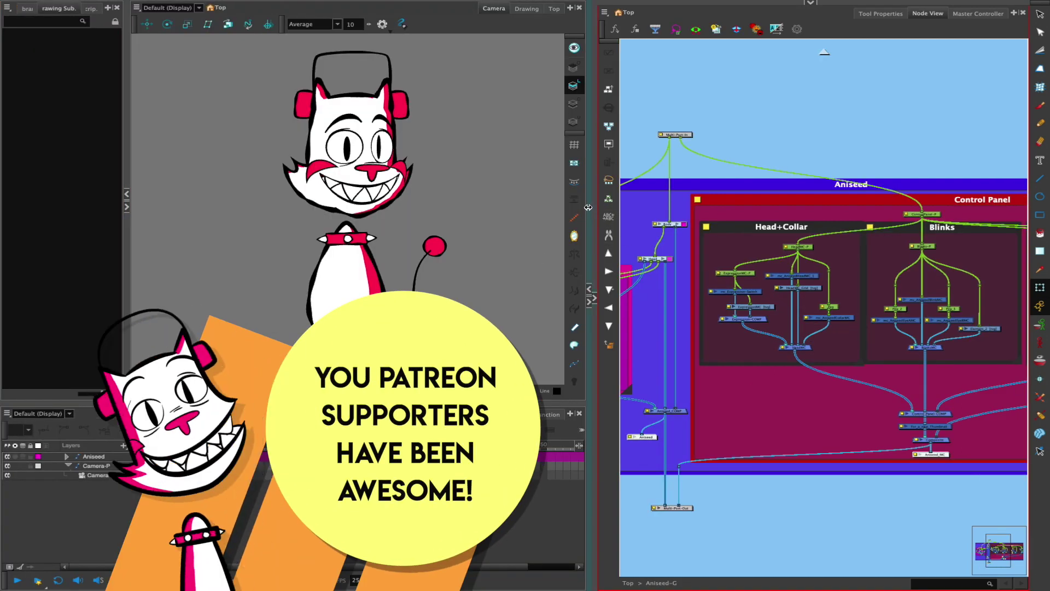
{"action": "left_click_drag", "start_coordinate": [591, 208], "coordinate": [635, 207]}
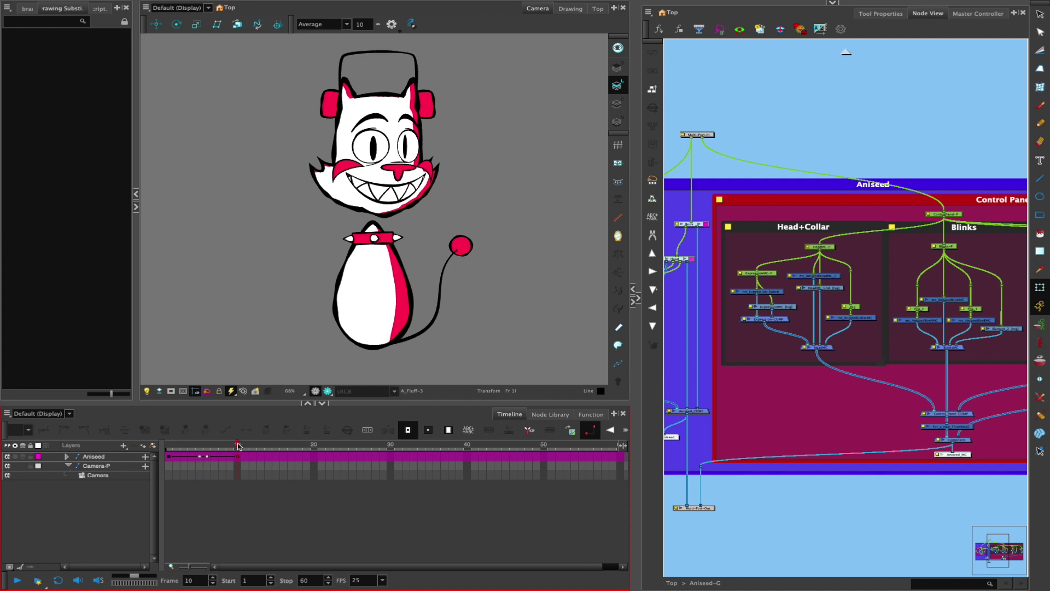
{"action": "left_click", "coordinate": [205, 459]}
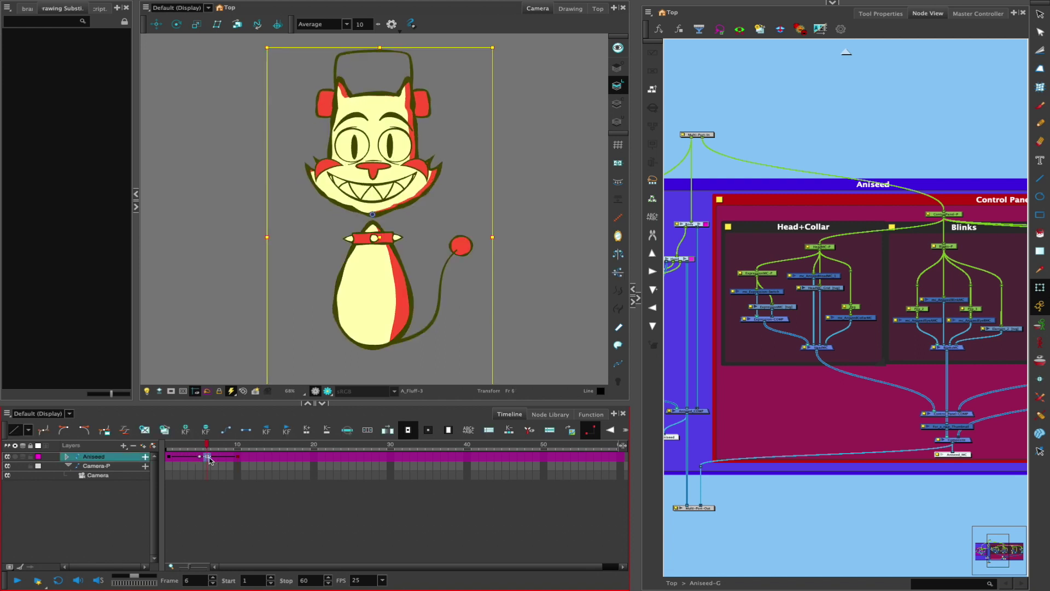
{"action": "left_click", "coordinate": [238, 459]}
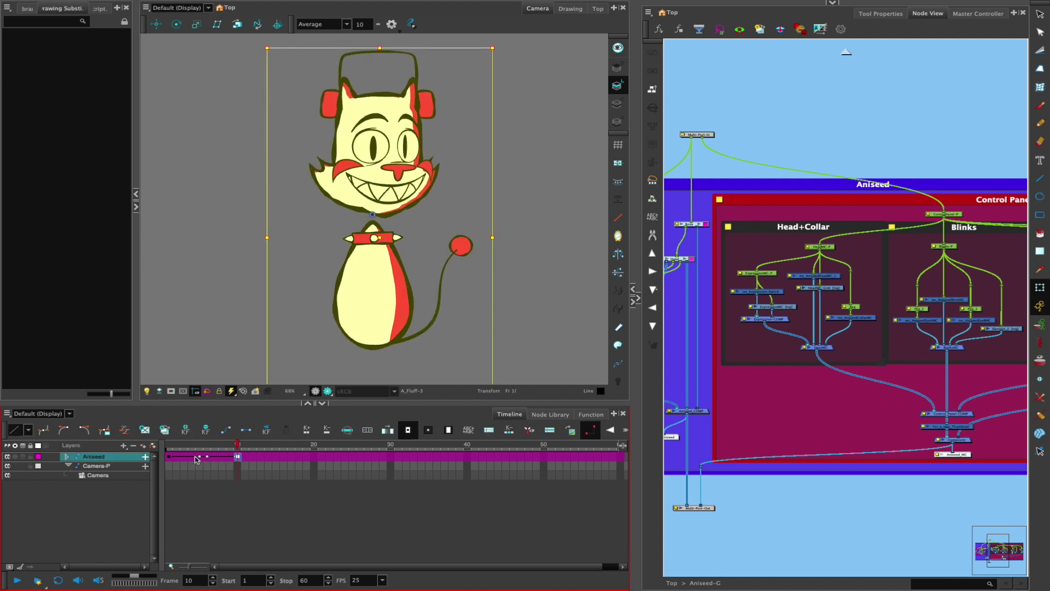
- At frame 6, show the body's deformer, bend its upper end slightly left and down, and hide the deformer controls
{"action": "left_click", "coordinate": [196, 457]}
{"action": "left_click", "coordinate": [200, 457]}
{"action": "left_click", "coordinate": [208, 458]}
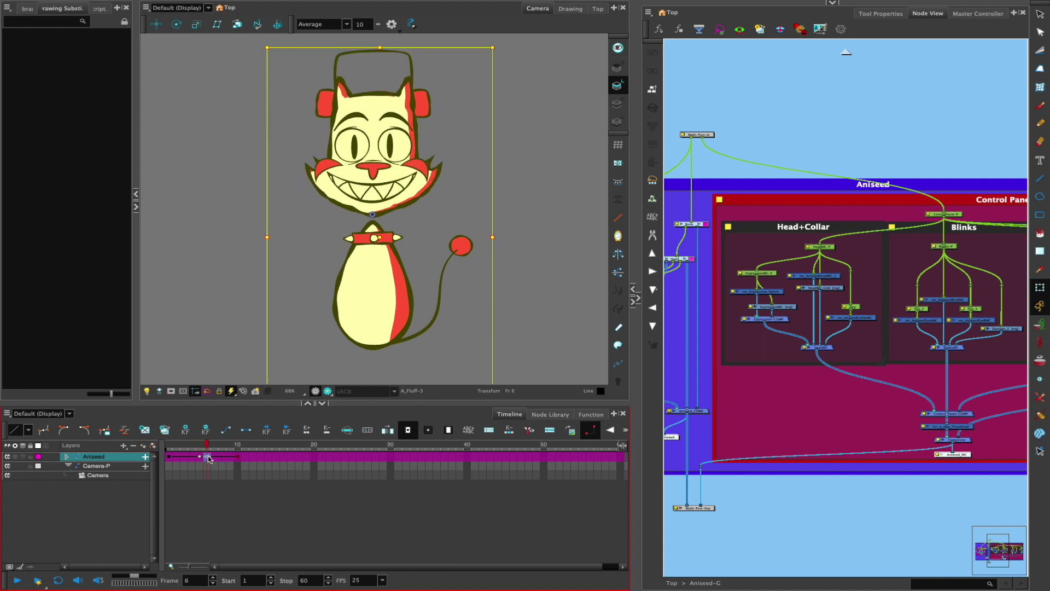
{"action": "left_click", "coordinate": [375, 297]}
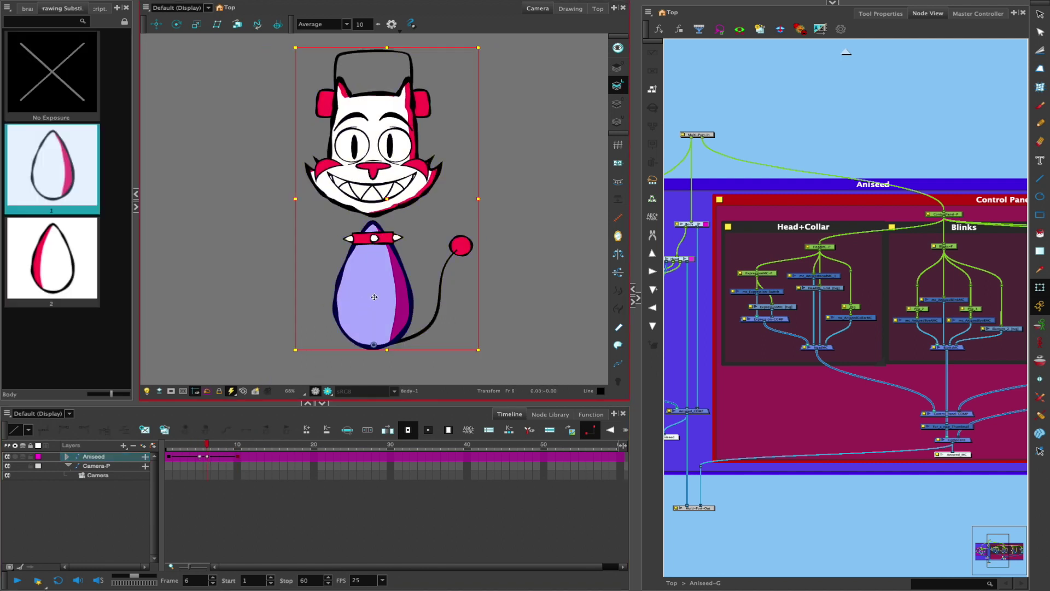
{"action": "left_click", "coordinate": [410, 259]}
{"action": "left_click", "coordinate": [382, 264]}
{"action": "left_click", "coordinate": [537, 203]}
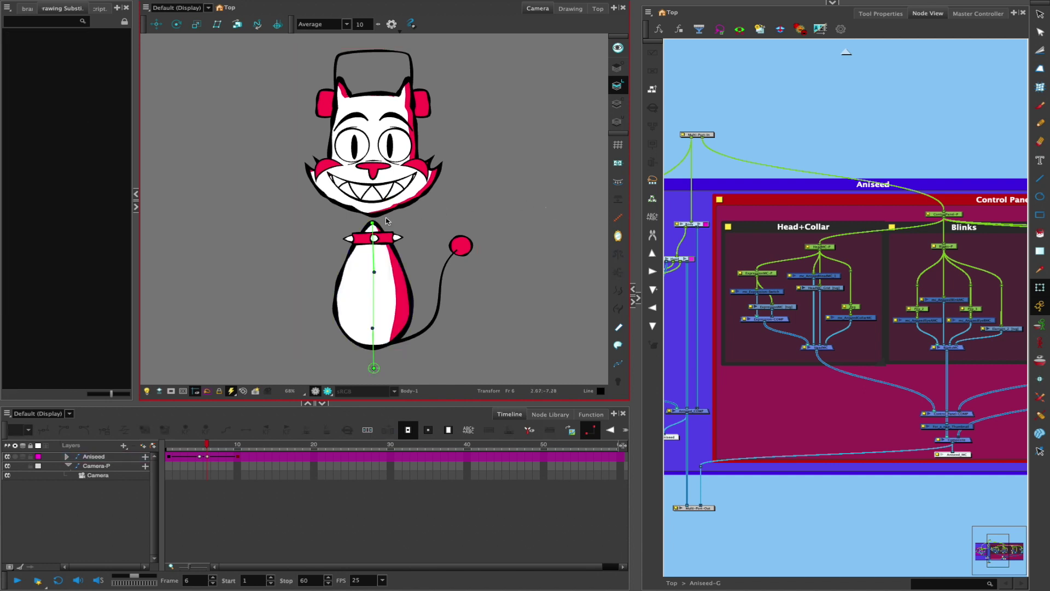
{"action": "mouse_move", "coordinate": [373, 223]}
{"action": "left_mouse_down"}
{"action": "mouse_move", "coordinate": [445, 224]}
{"action": "mouse_move", "coordinate": [318, 228]}
{"action": "mouse_move", "coordinate": [373, 234]}
{"action": "mouse_move", "coordinate": [339, 233]}
{"action": "mouse_move", "coordinate": [369, 235]}
{"action": "mouse_move", "coordinate": [386, 269]}
{"action": "mouse_move", "coordinate": [342, 277]}
{"action": "mouse_move", "coordinate": [355, 276]}
{"action": "mouse_move", "coordinate": [367, 231]}
{"action": "mouse_move", "coordinate": [354, 231]}
{"action": "left_mouse_up"}
{"action": "left_click", "coordinate": [485, 183]}
{"action": "key", "text": "shift+c"}
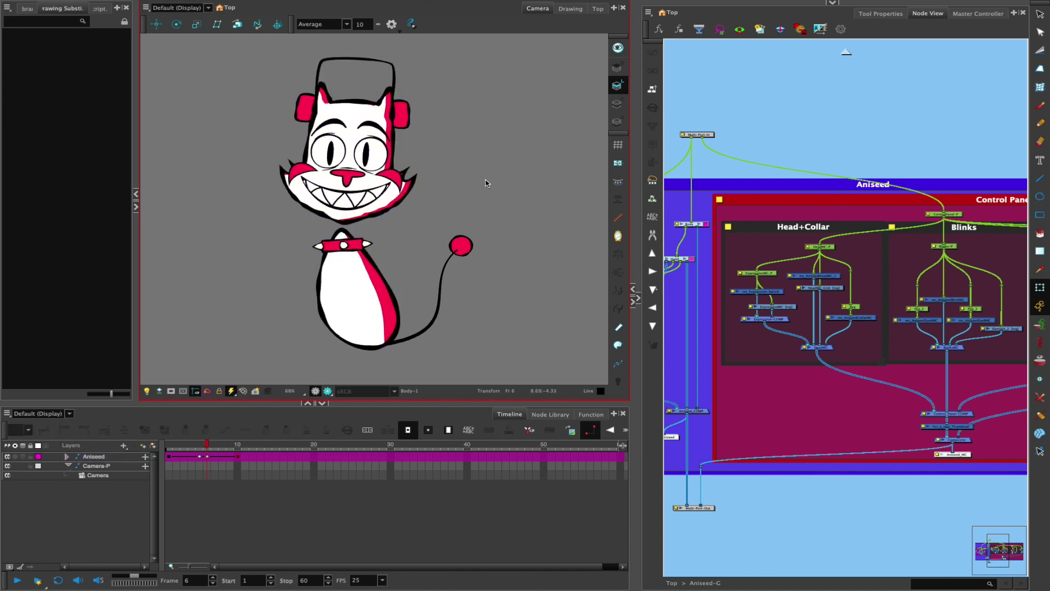
- Try raising the headphone bridge above the cat's head, and undo the move
{"action": "left_click", "coordinate": [365, 60]}
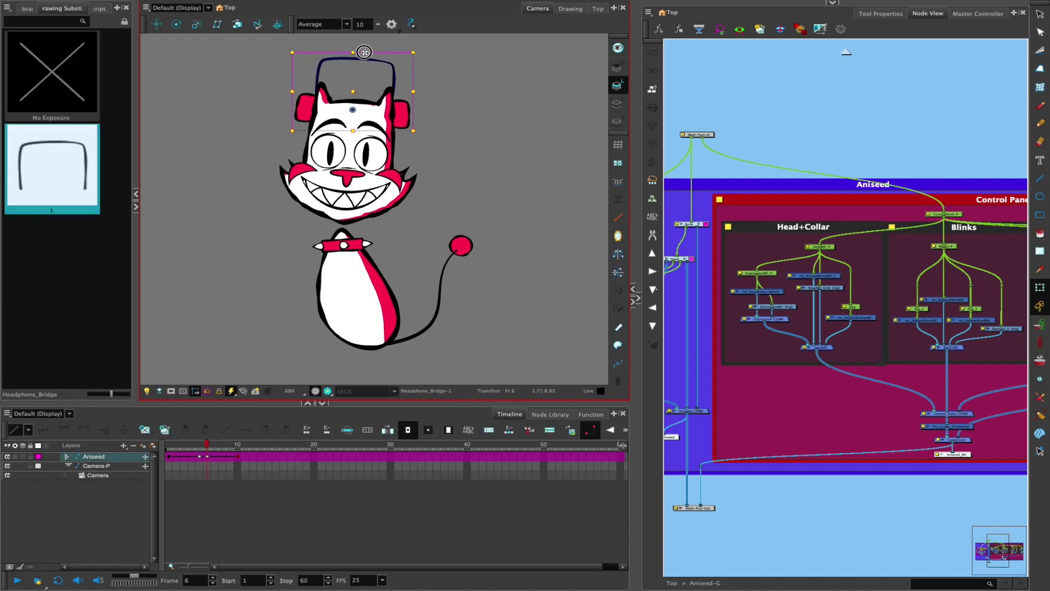
{"action": "mouse_move", "coordinate": [365, 60]}
{"action": "left_mouse_down"}
{"action": "mouse_move", "coordinate": [341, 49]}
{"action": "mouse_move", "coordinate": [363, 55]}
{"action": "mouse_move", "coordinate": [366, 42]}
{"action": "left_mouse_up"}
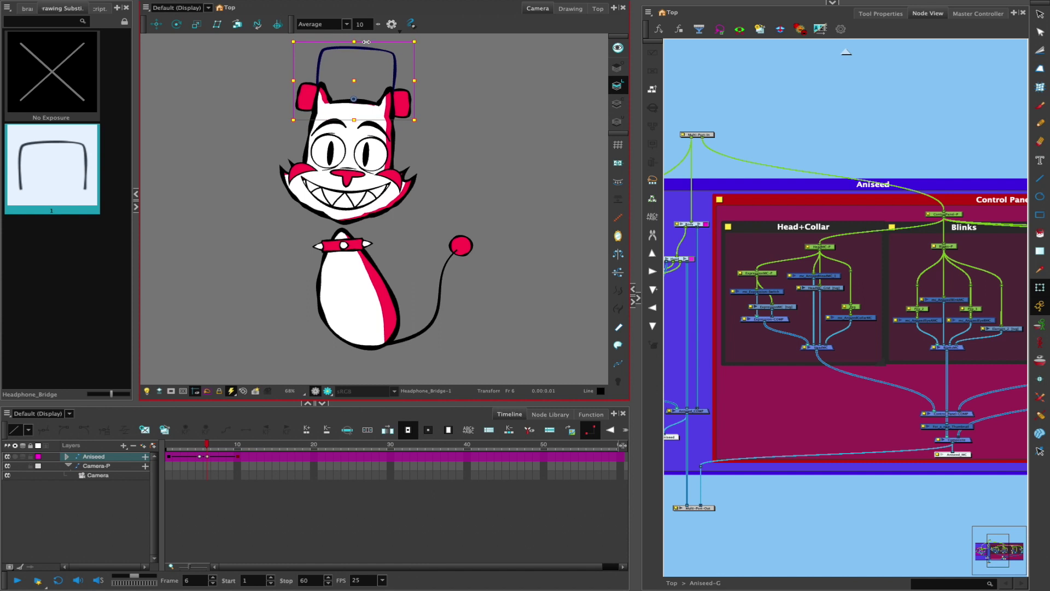
{"action": "key", "text": "ctrl+z"}
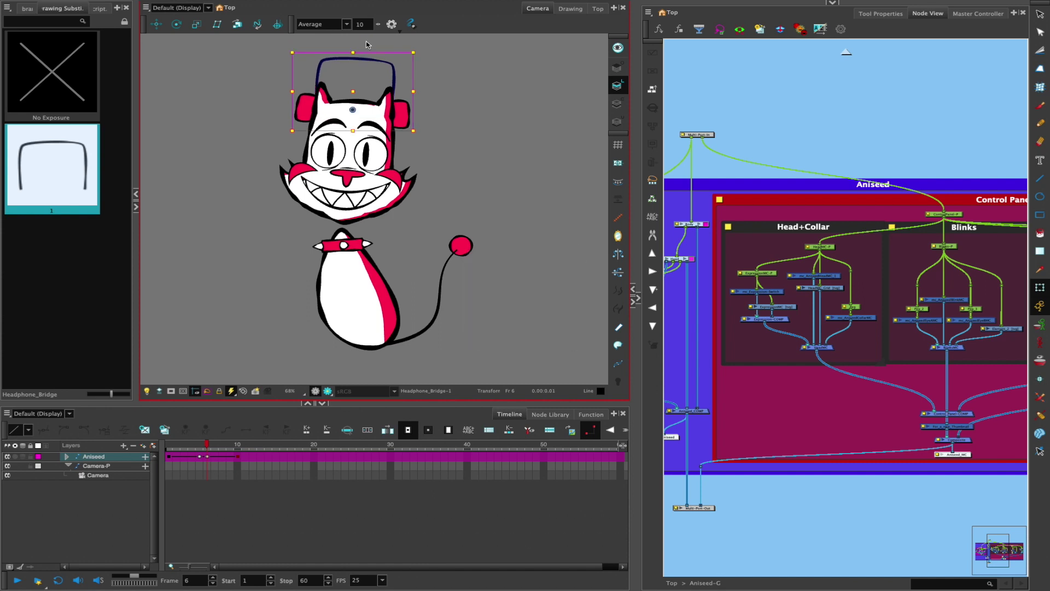